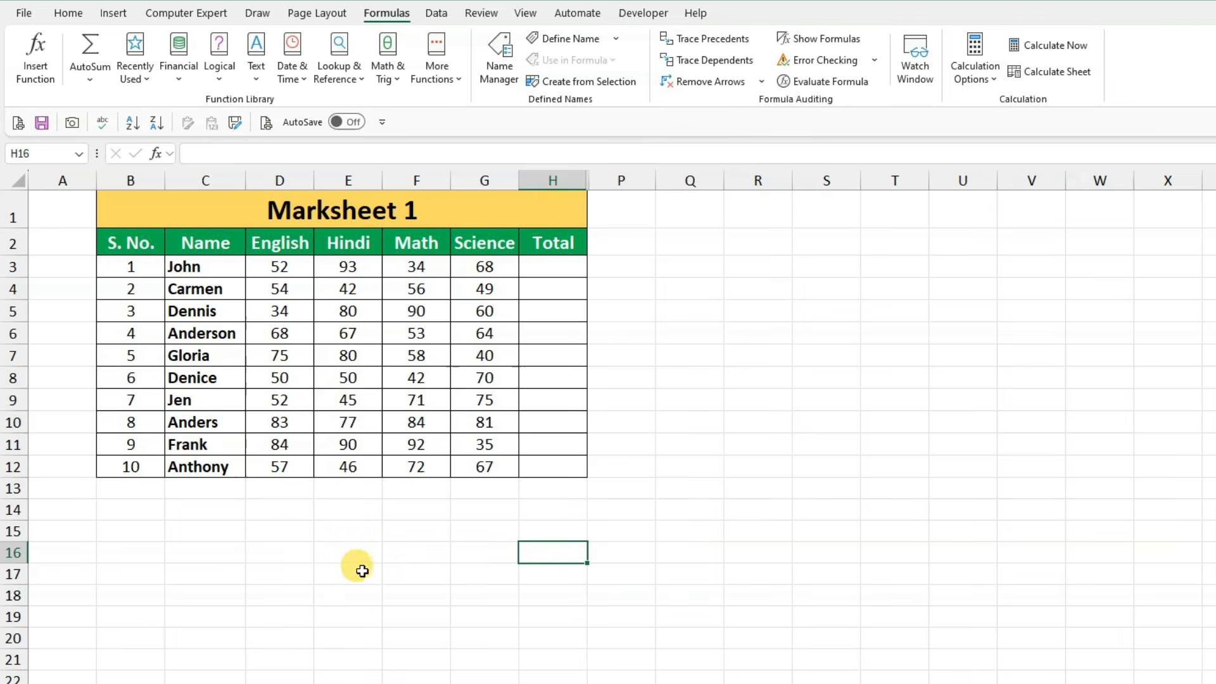
Enter =SUM(D3:D12) in cell D15 to total the English marks
{"action": "left_click", "coordinate": [284, 531]}
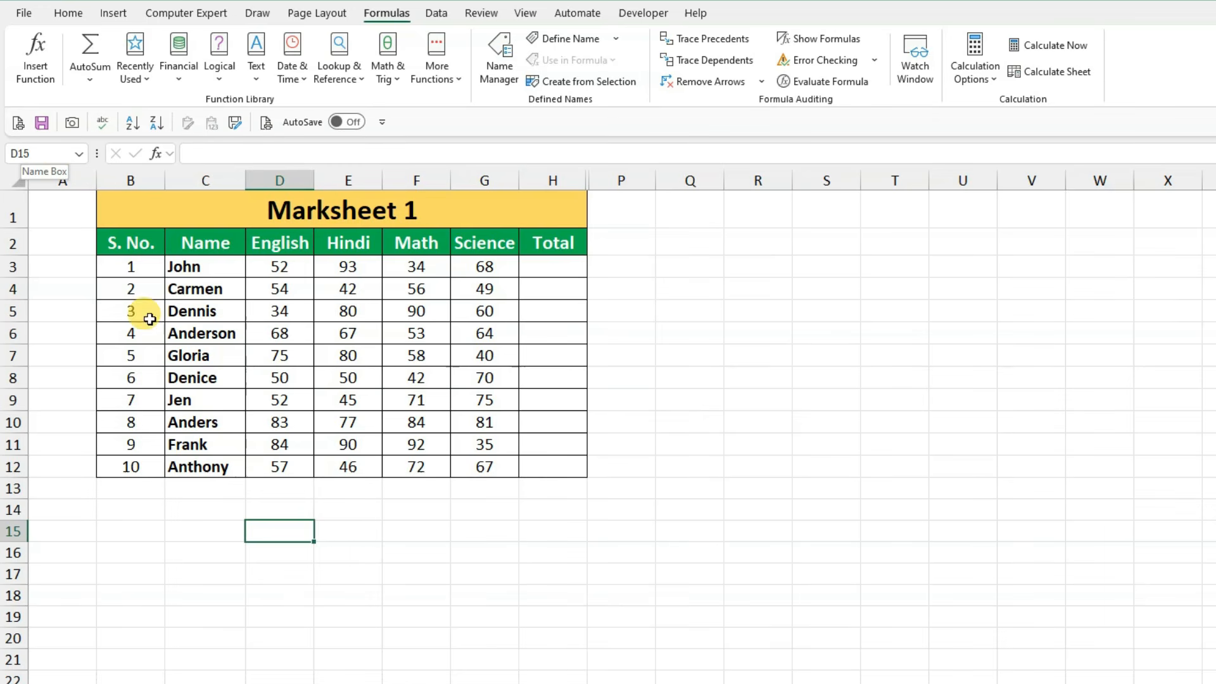
{"action": "left_click", "coordinate": [285, 504]}
{"action": "left_click_drag", "start_coordinate": [282, 265], "coordinate": [285, 462]}
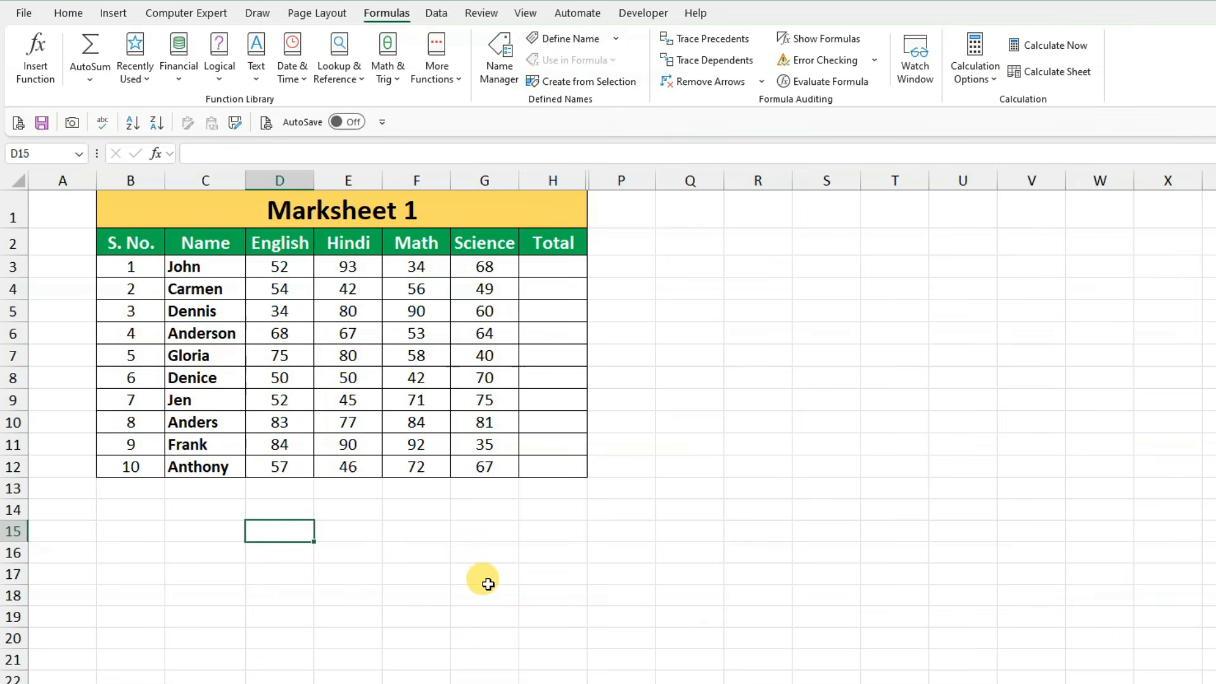
{"action": "type", "text": "="}
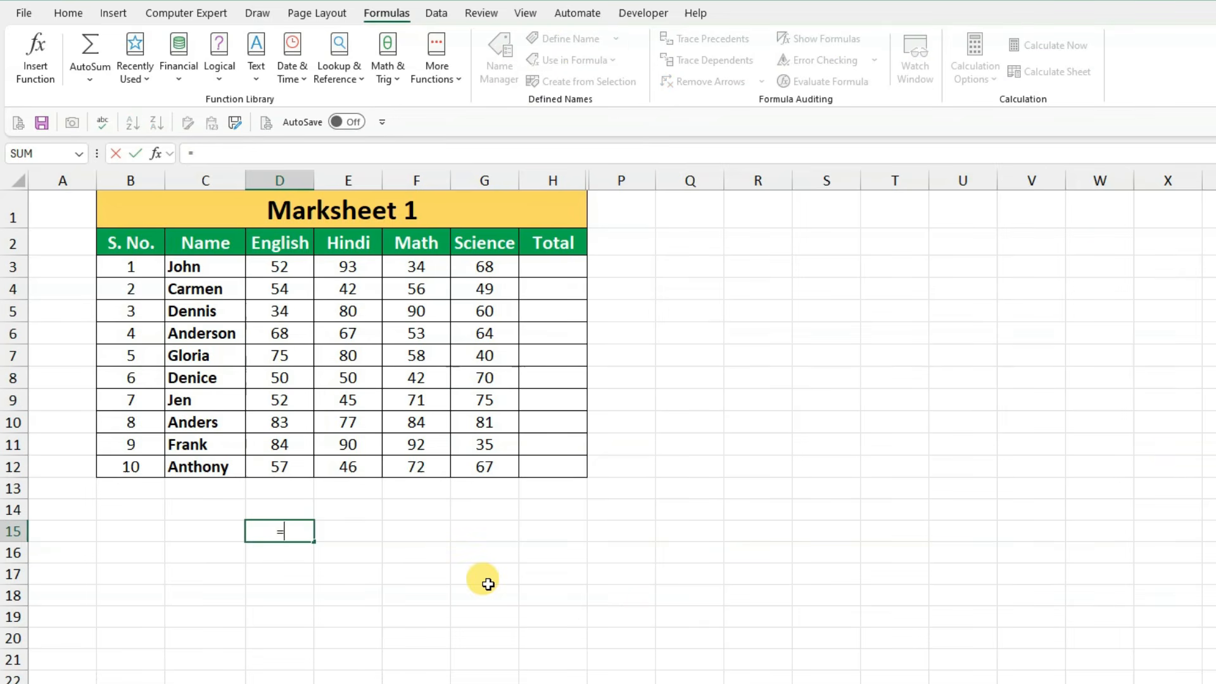
{"action": "type", "text": "sum"}
{"action": "key", "text": "Tab"}
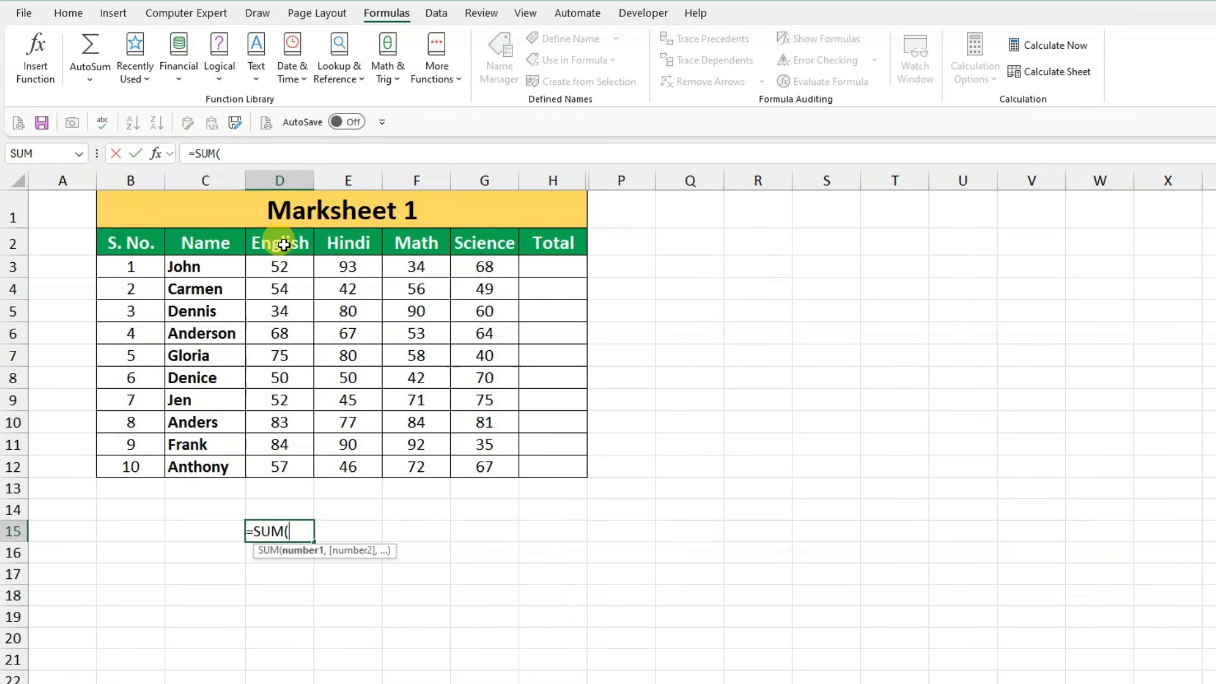
{"action": "left_click", "coordinate": [288, 268]}
{"action": "left_click_drag", "start_coordinate": [289, 267], "coordinate": [293, 462]}
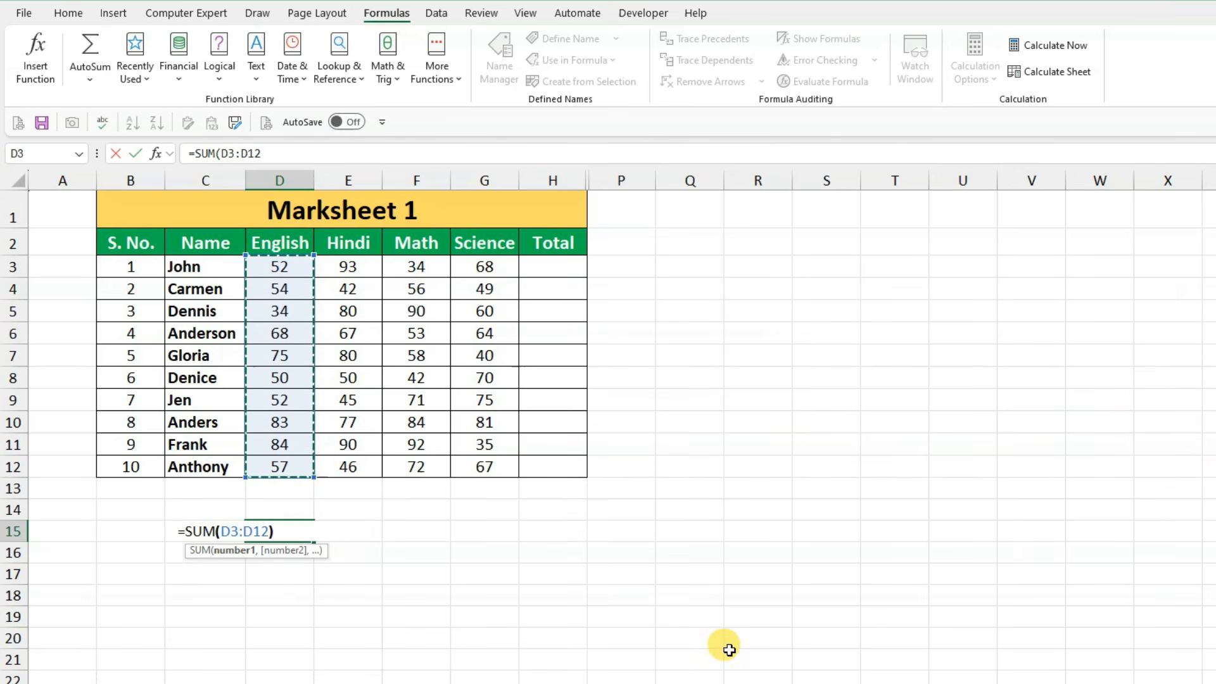
{"action": "type", "text": ")"}
{"action": "key", "text": "Return"}
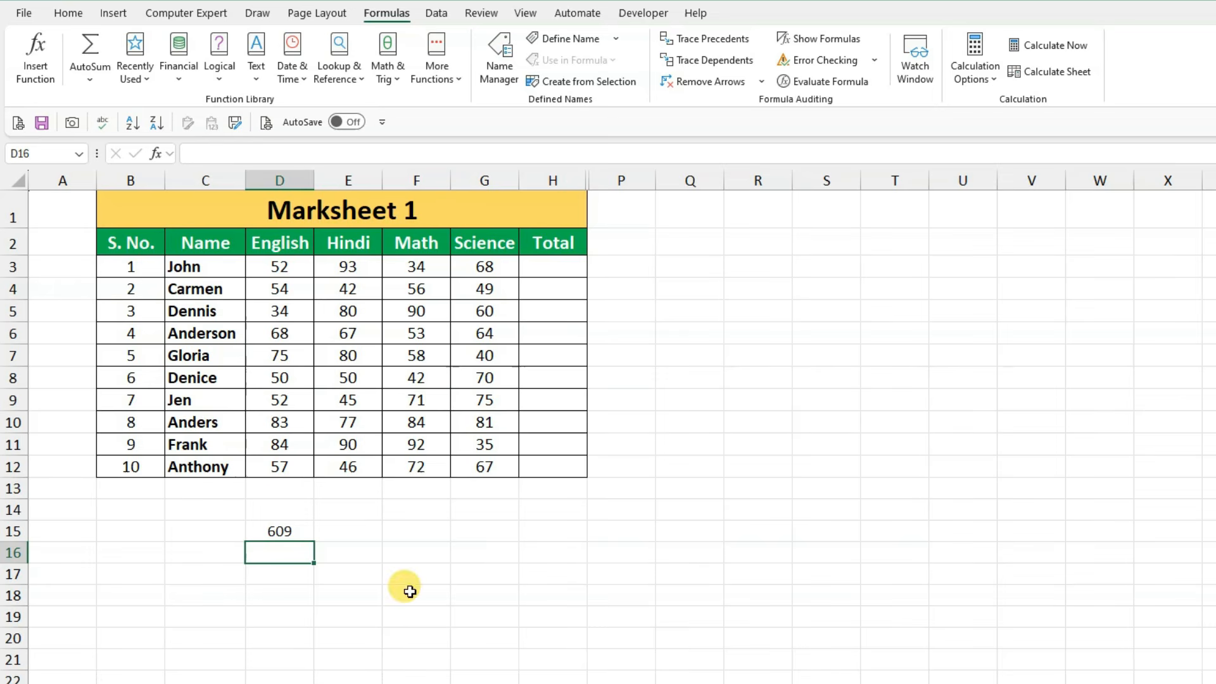
{"action": "left_click", "coordinate": [304, 533]}
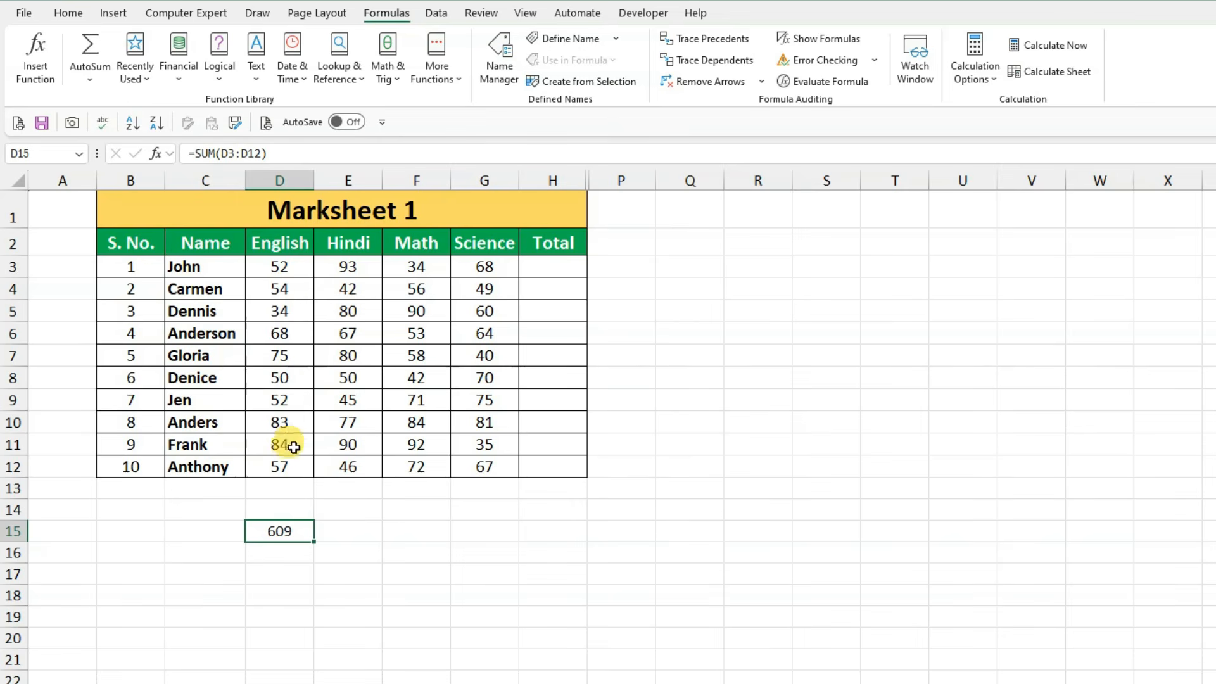
{"action": "left_click_drag", "start_coordinate": [290, 262], "coordinate": [293, 437]}
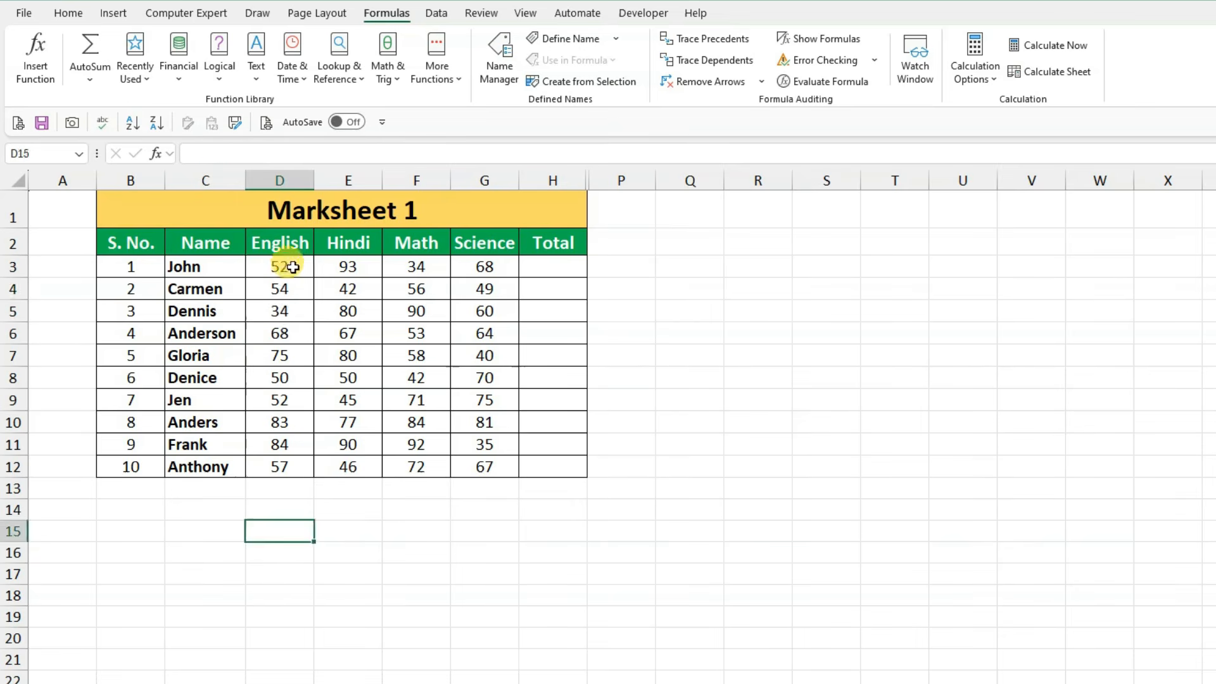
Define the workbook-scoped name English for the marks in D3:D12
{"action": "left_click_drag", "start_coordinate": [292, 266], "coordinate": [287, 457]}
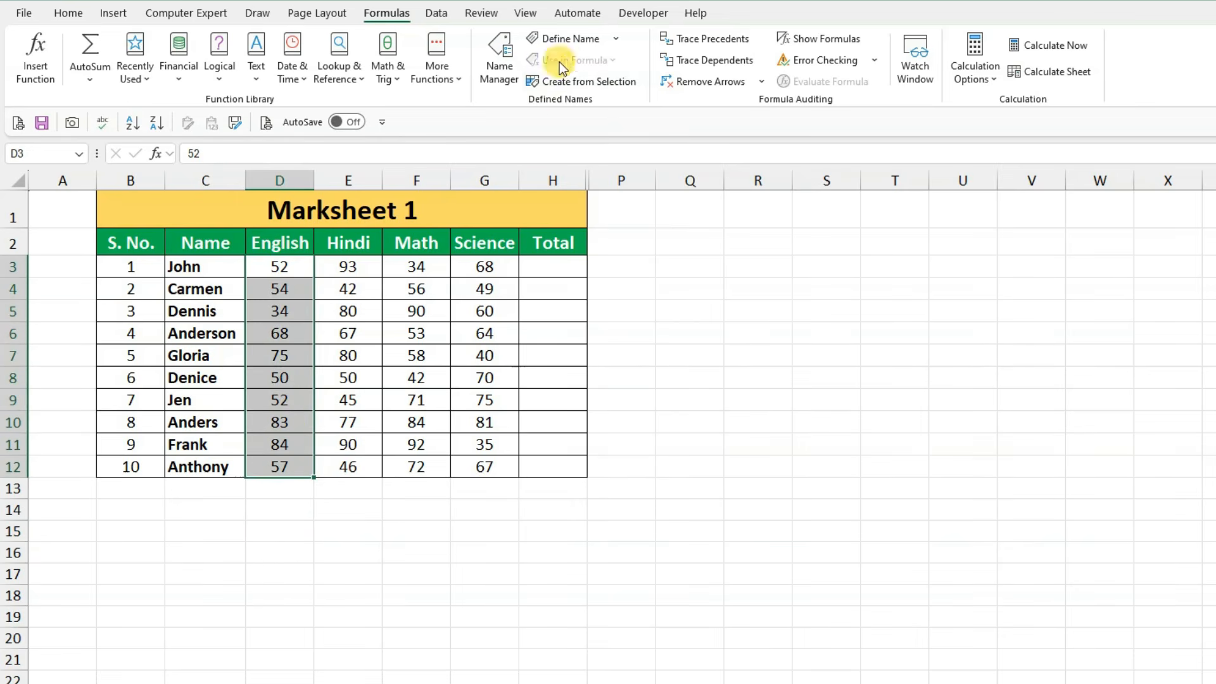
{"action": "left_click", "coordinate": [565, 39]}
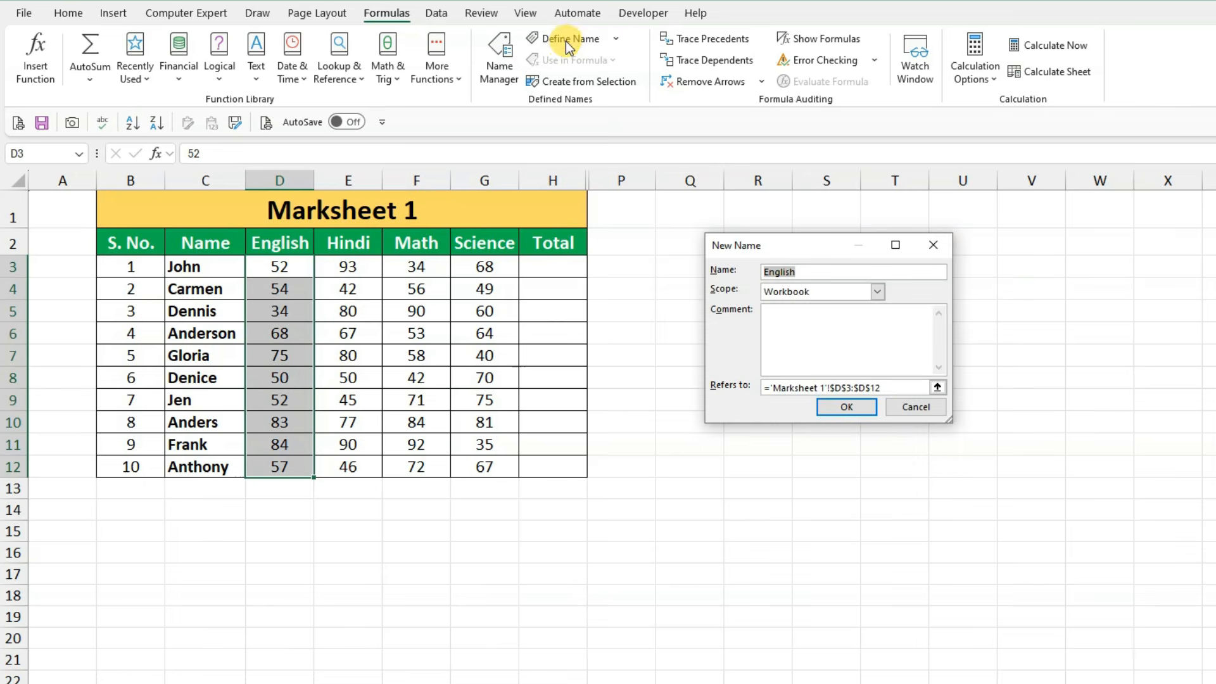
{"action": "left_click", "coordinate": [812, 273]}
{"action": "left_click", "coordinate": [842, 407]}
Total the English marks in cell D15 with =SUM(English), using the defined name instead of the cell range
{"action": "left_click", "coordinate": [288, 537]}
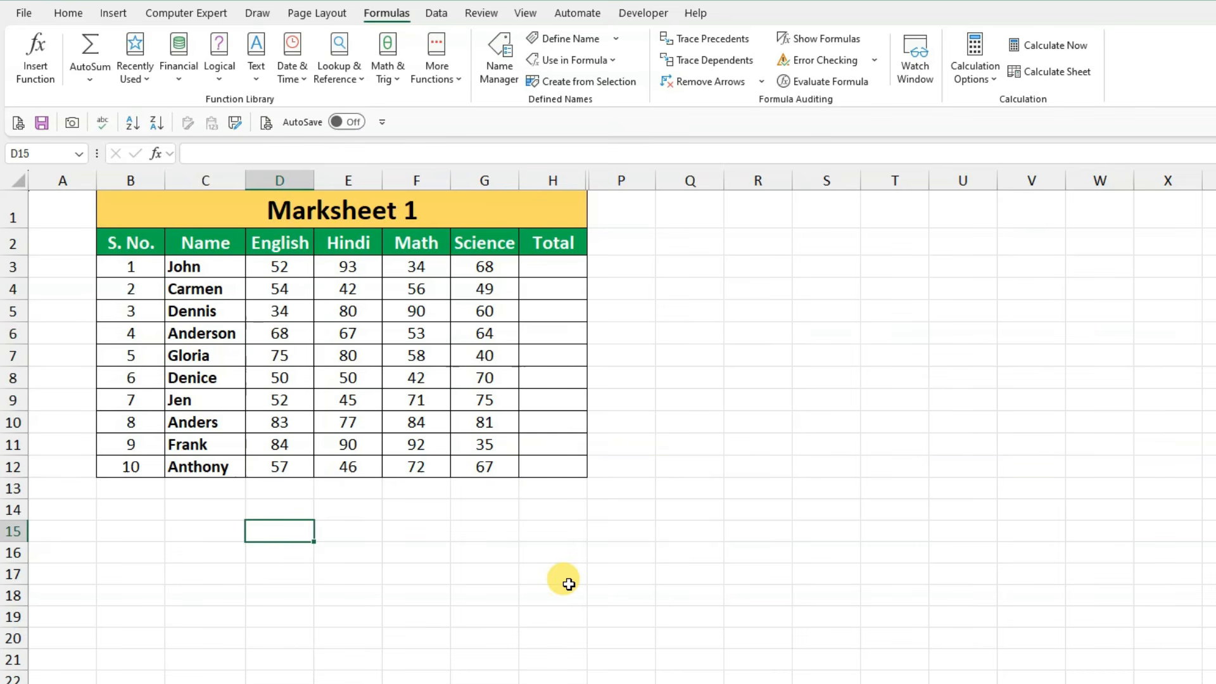
{"action": "type", "text": "="}
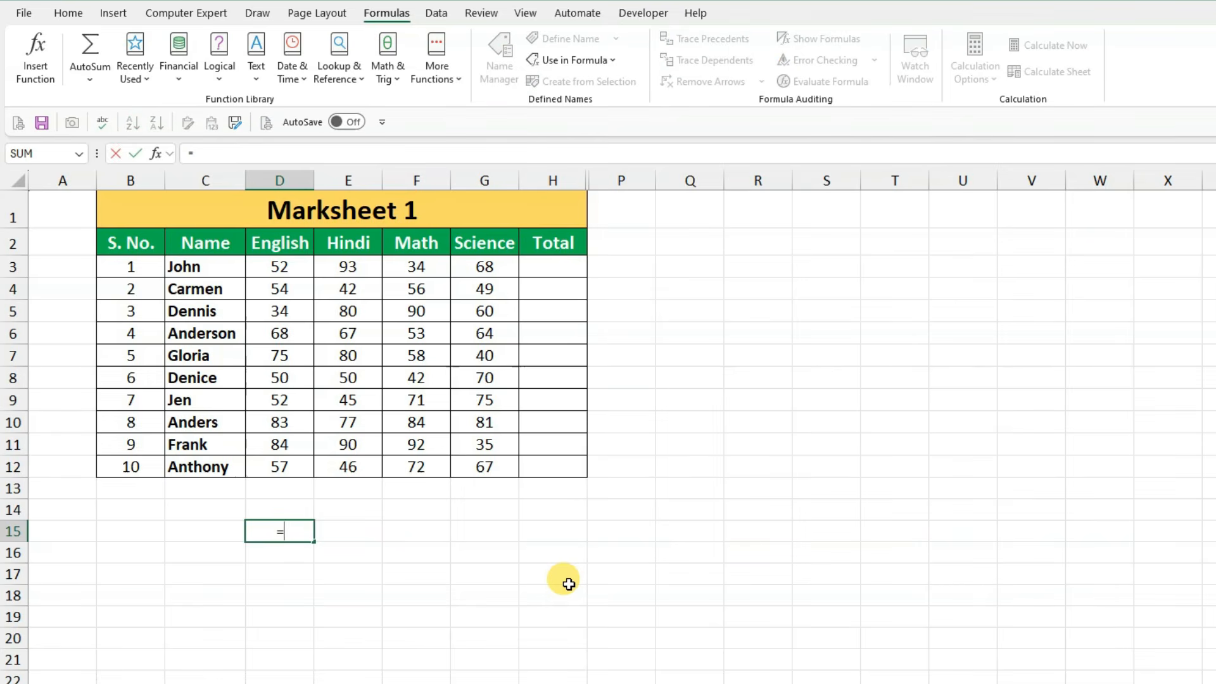
{"action": "type", "text": "sum"}
{"action": "key", "text": "Tab"}
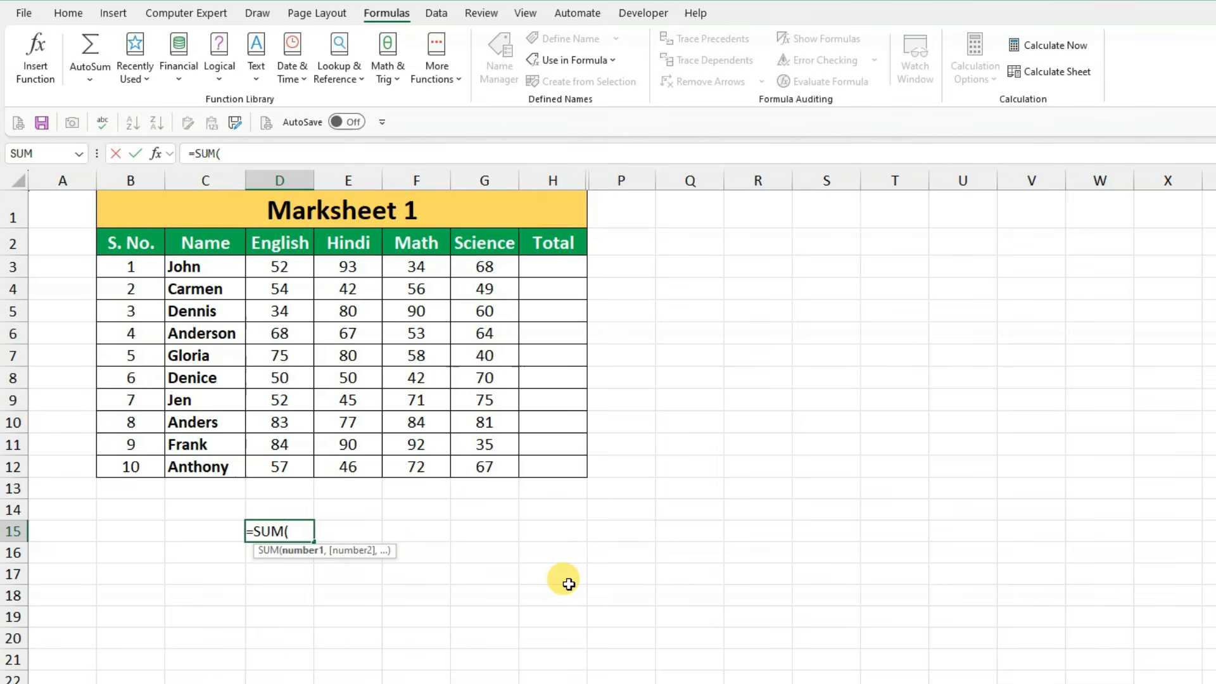
{"action": "type", "text": "eng"}
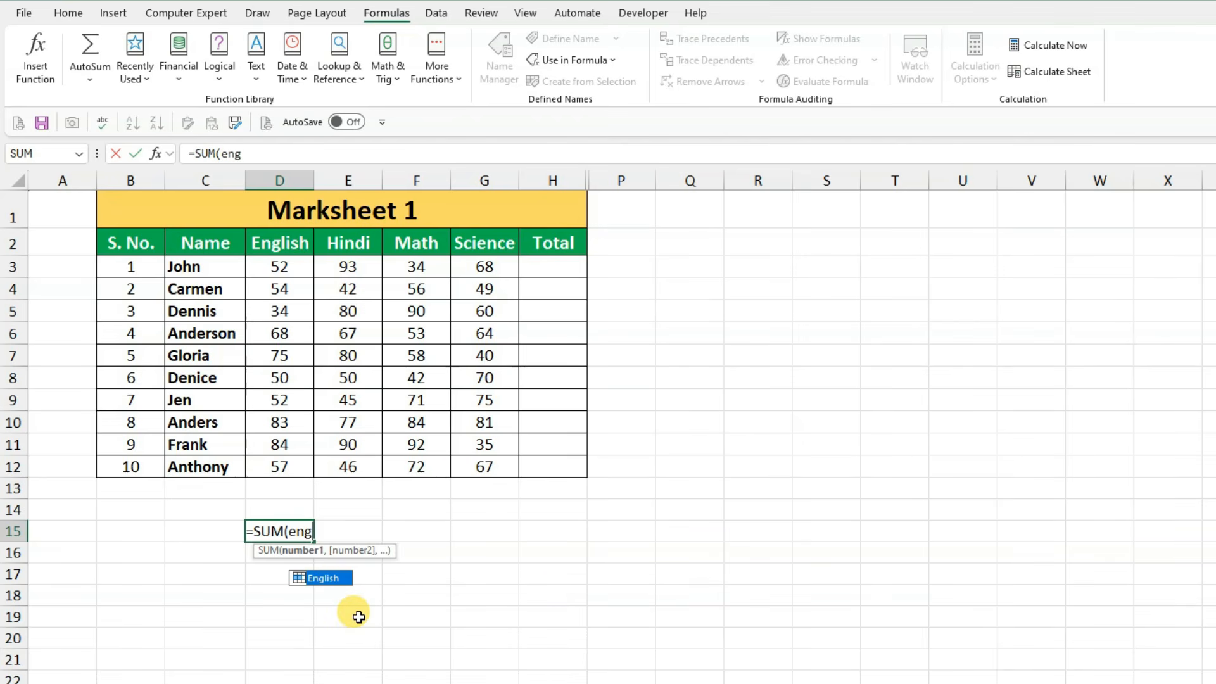
{"action": "key", "text": "Tab"}
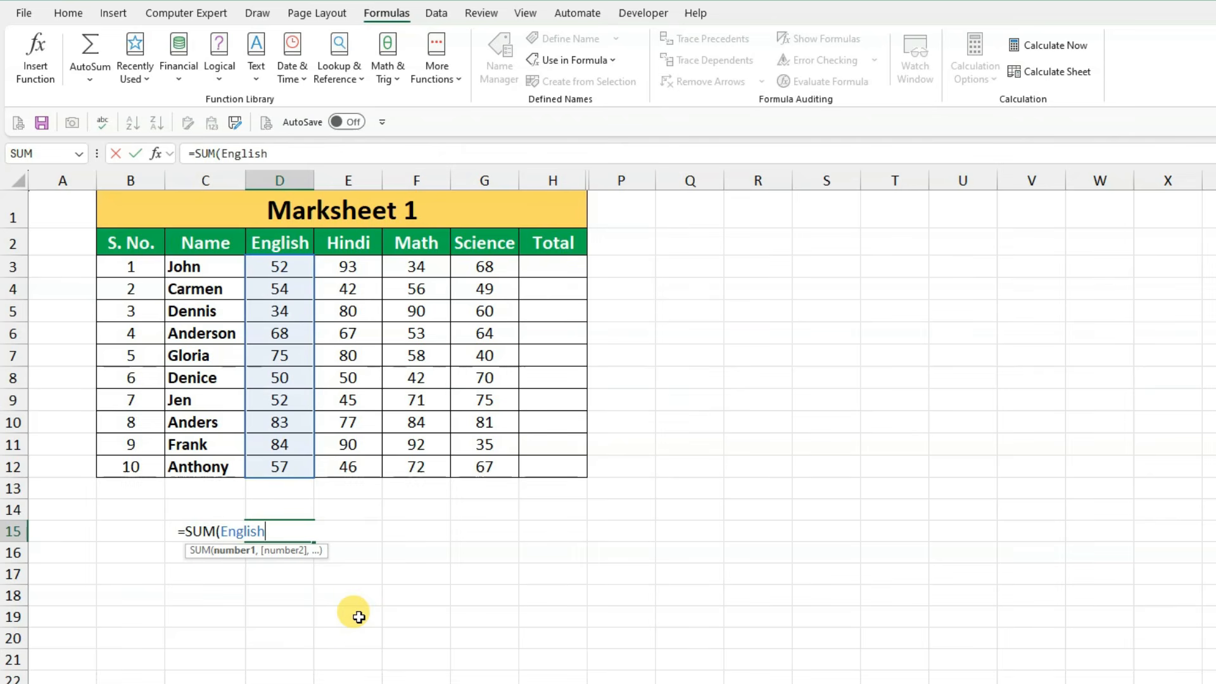
{"action": "type", "text": ")"}
{"action": "key", "text": "Return"}
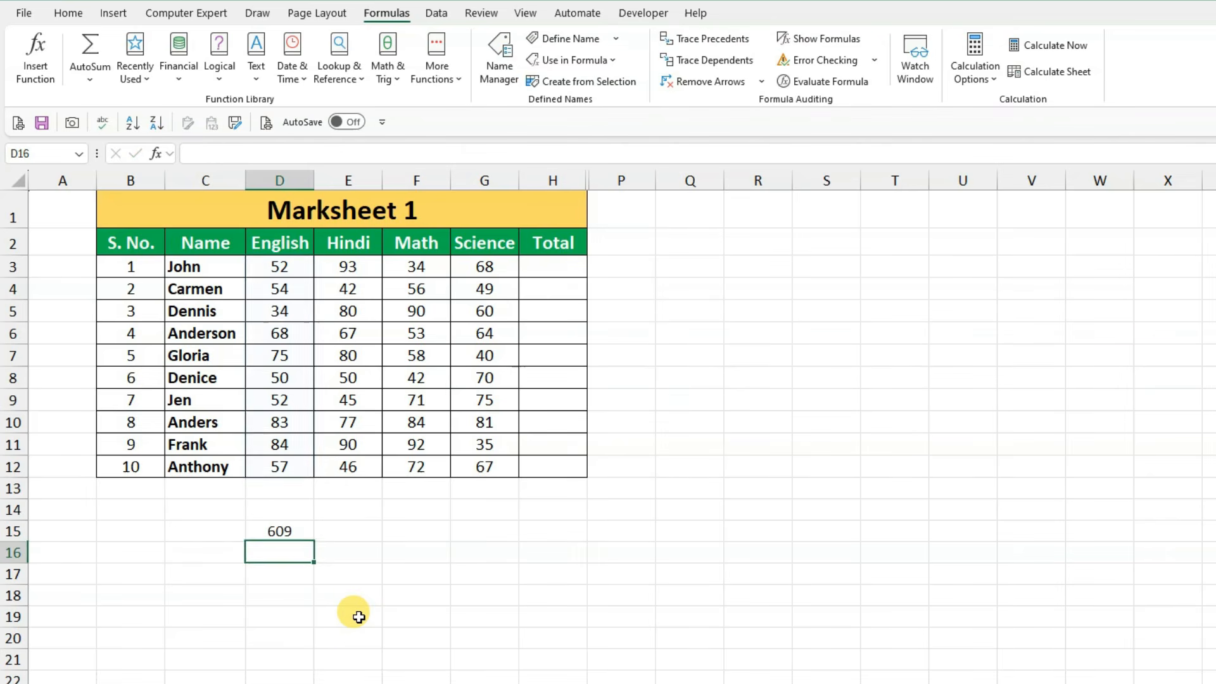
{"action": "left_click", "coordinate": [302, 533]}
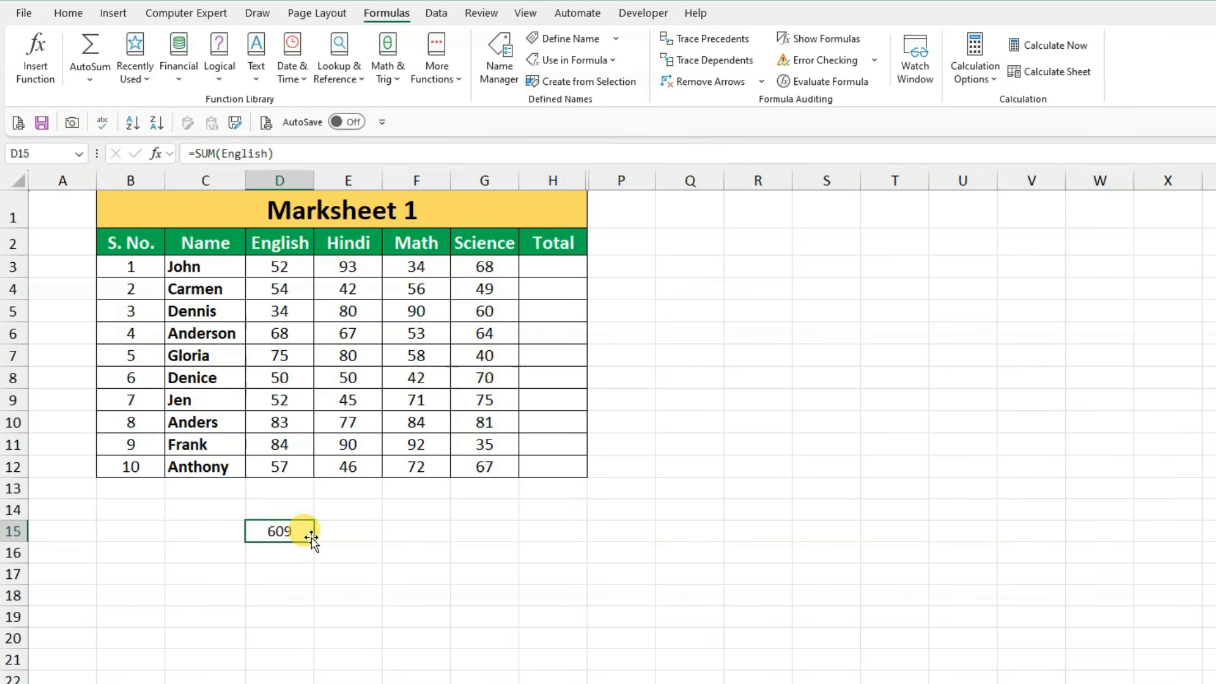
{"action": "left_click", "coordinate": [147, 510]}
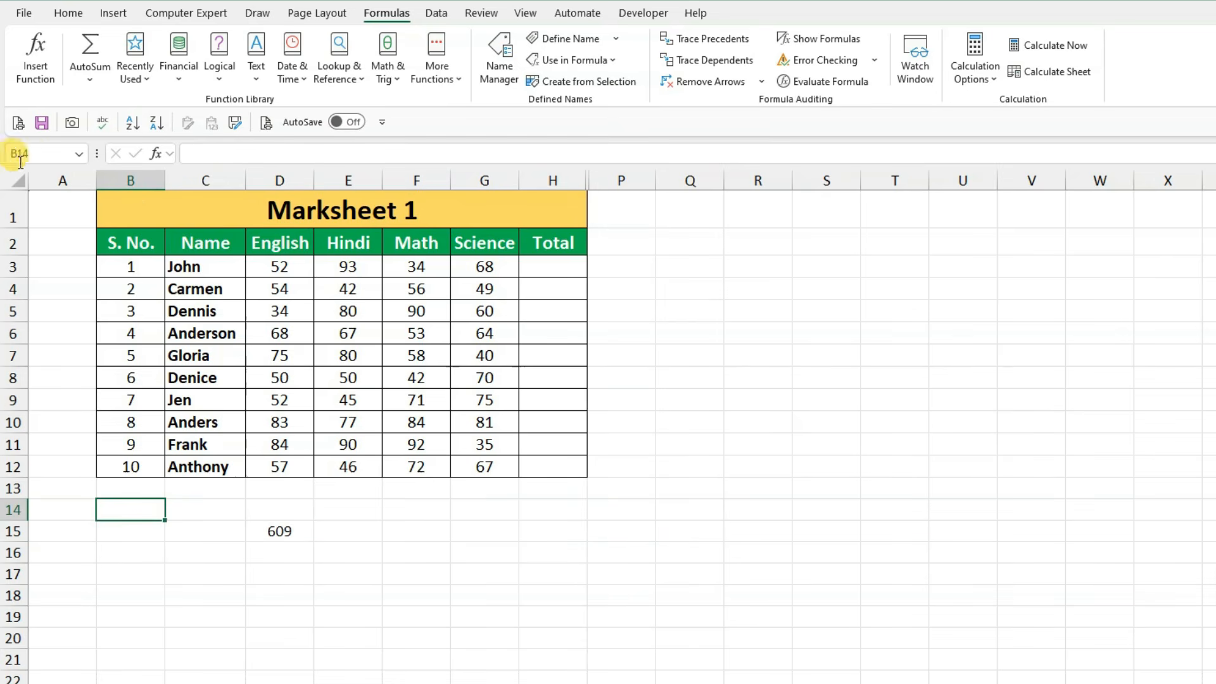
{"action": "left_click", "coordinate": [304, 531]}
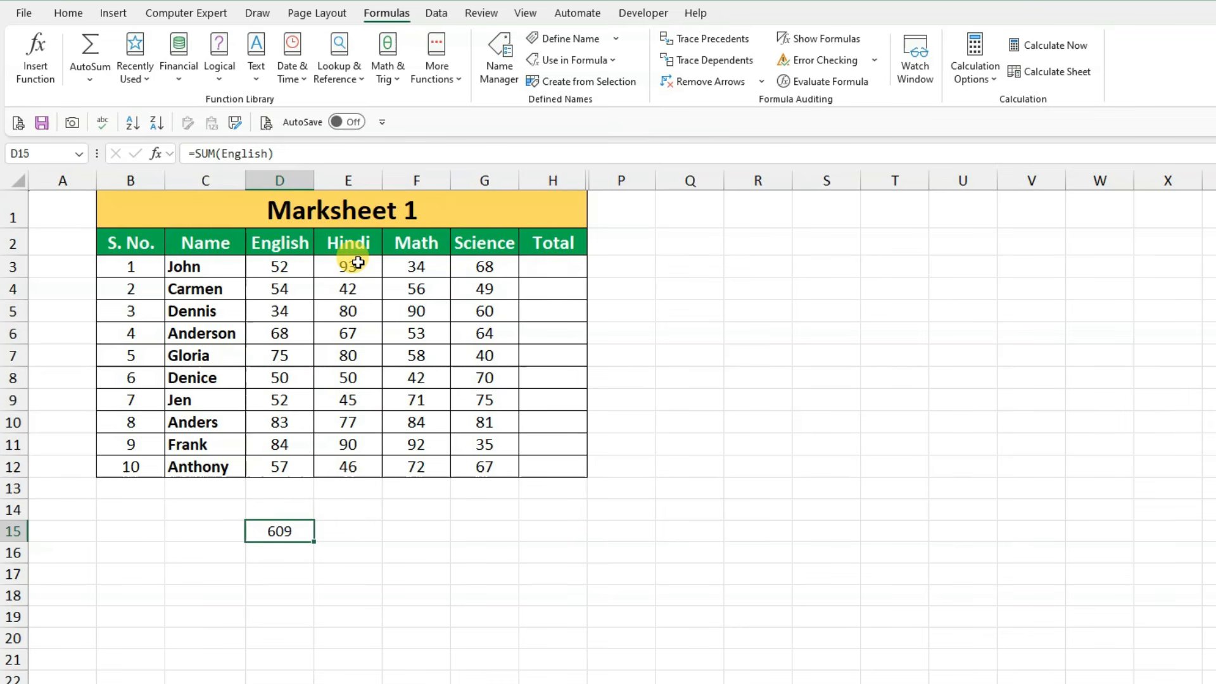
Define the workbook names Hindi for the marks in E3:E12 and Math for those in F3:F12
{"action": "left_click_drag", "start_coordinate": [358, 262], "coordinate": [363, 462]}
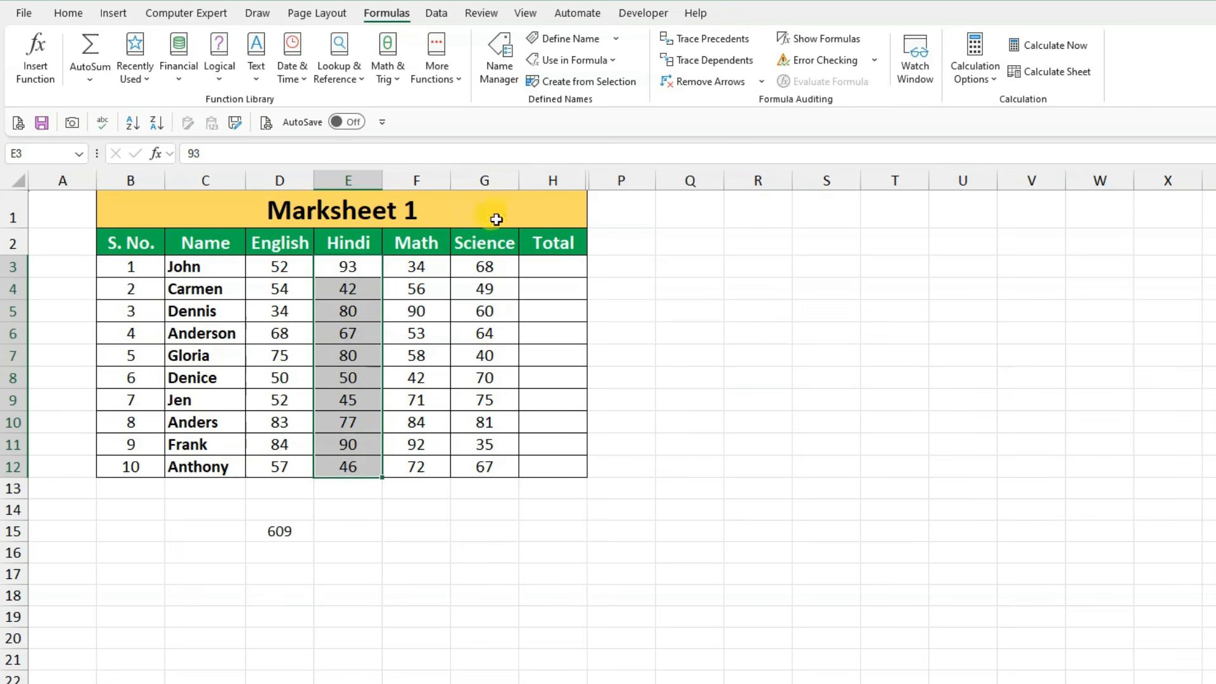
{"action": "left_click", "coordinate": [564, 39]}
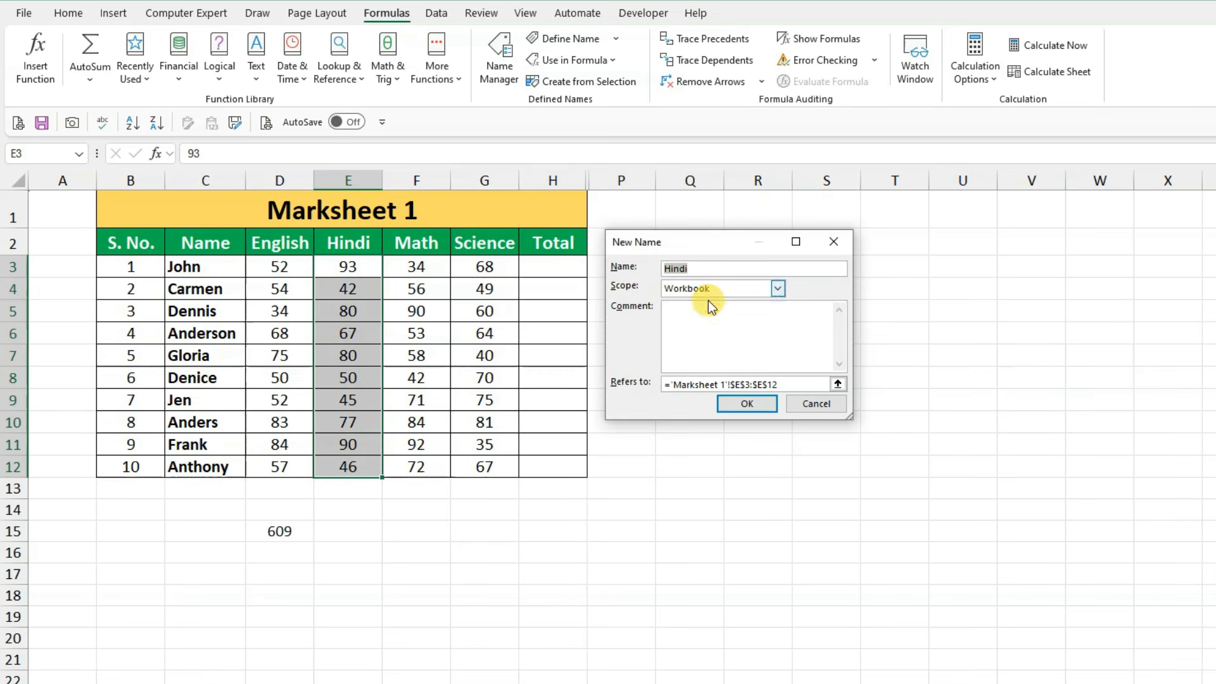
{"action": "left_click", "coordinate": [747, 403]}
{"action": "left_click_drag", "start_coordinate": [416, 266], "coordinate": [418, 467]}
{"action": "left_click", "coordinate": [573, 40]}
{"action": "left_click", "coordinate": [747, 404]}
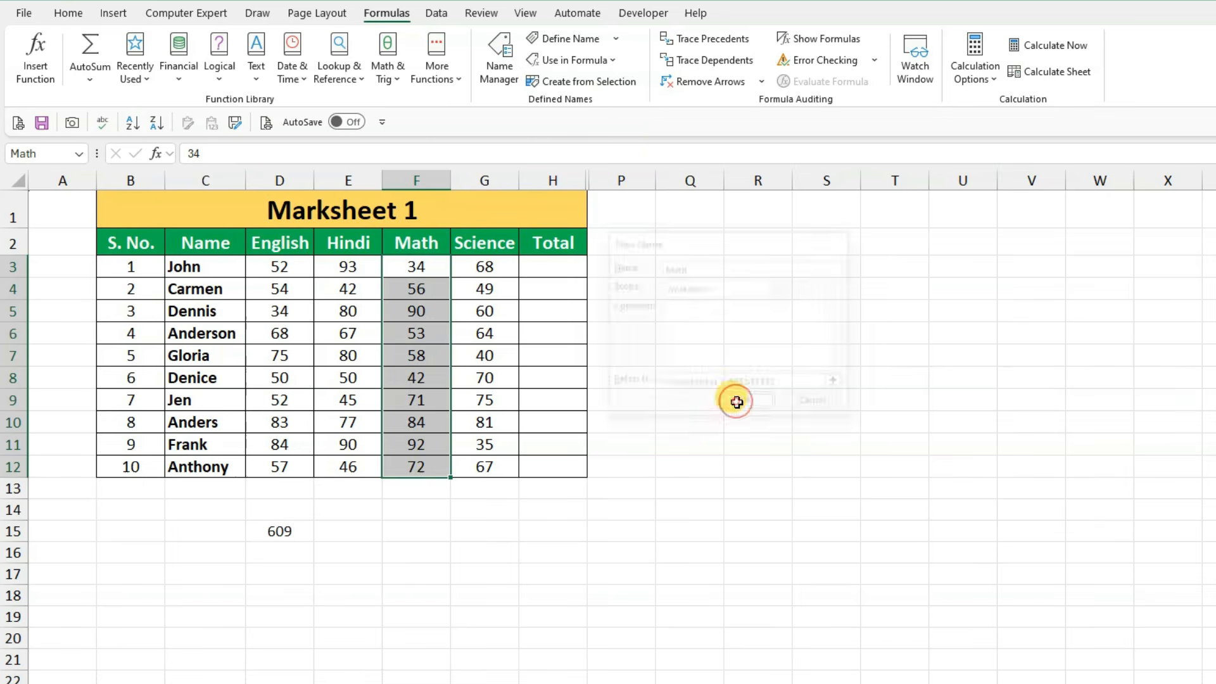
Define the workbook-scoped name Science for the marks in G3:G12
{"action": "left_click_drag", "start_coordinate": [494, 271], "coordinate": [487, 469]}
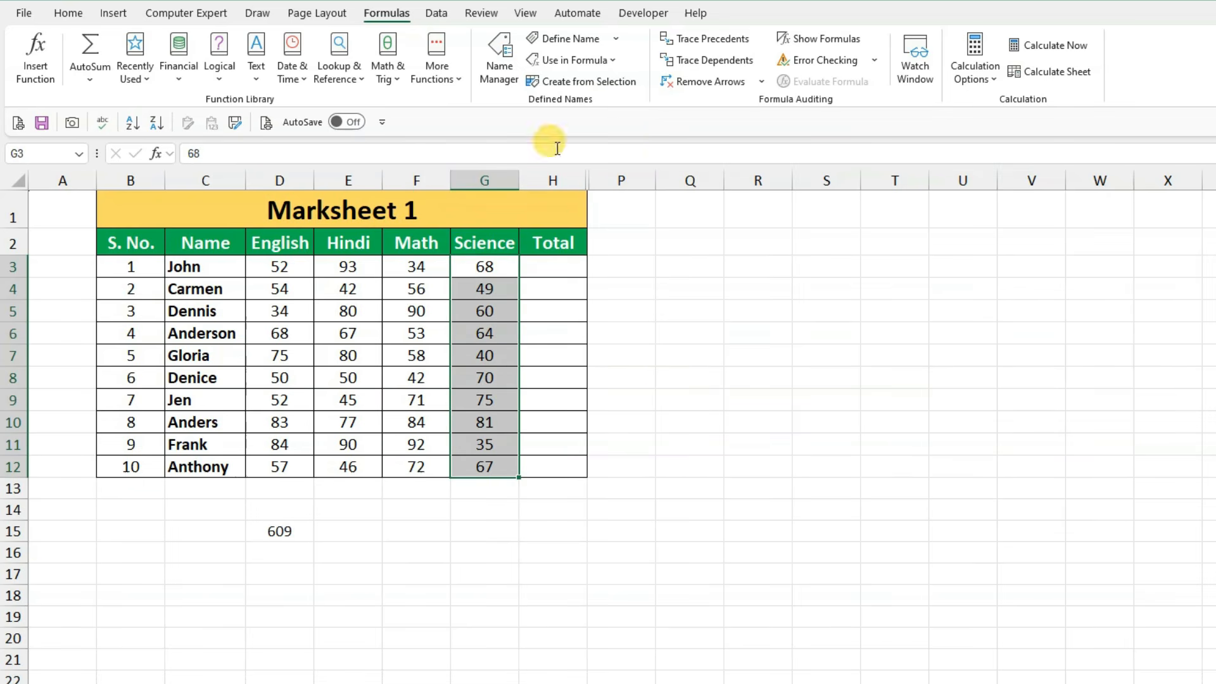
{"action": "left_click", "coordinate": [569, 40]}
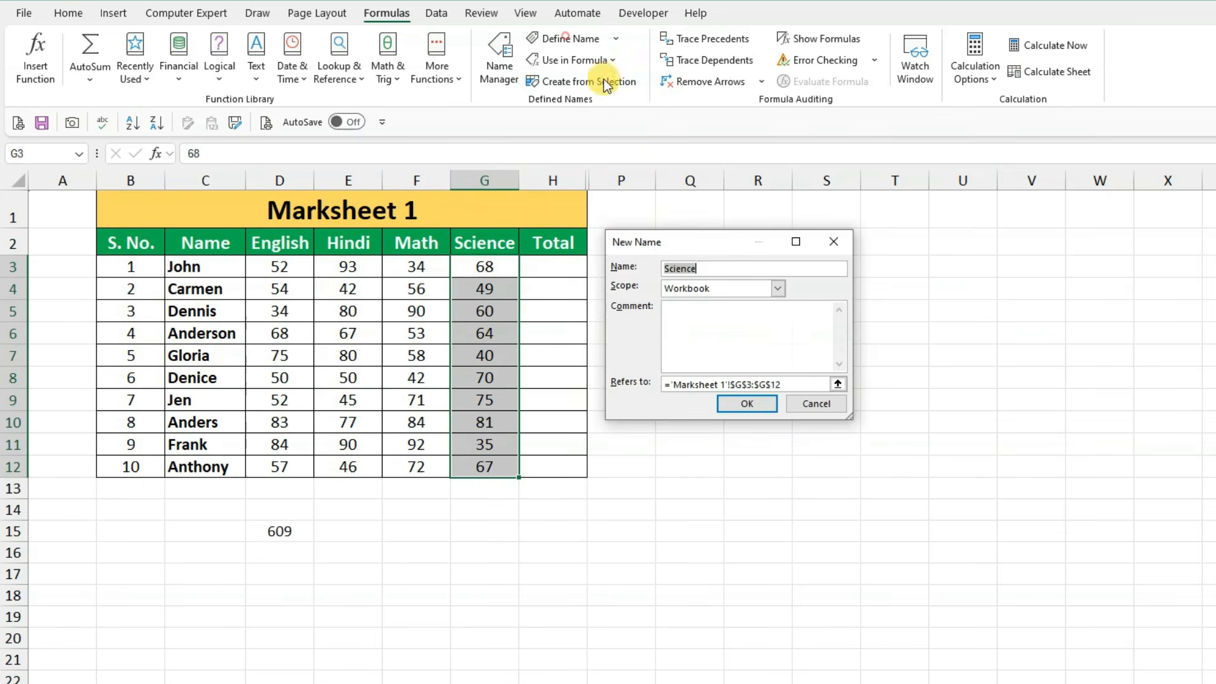
{"action": "left_click", "coordinate": [742, 402]}
{"action": "left_click", "coordinate": [690, 378]}
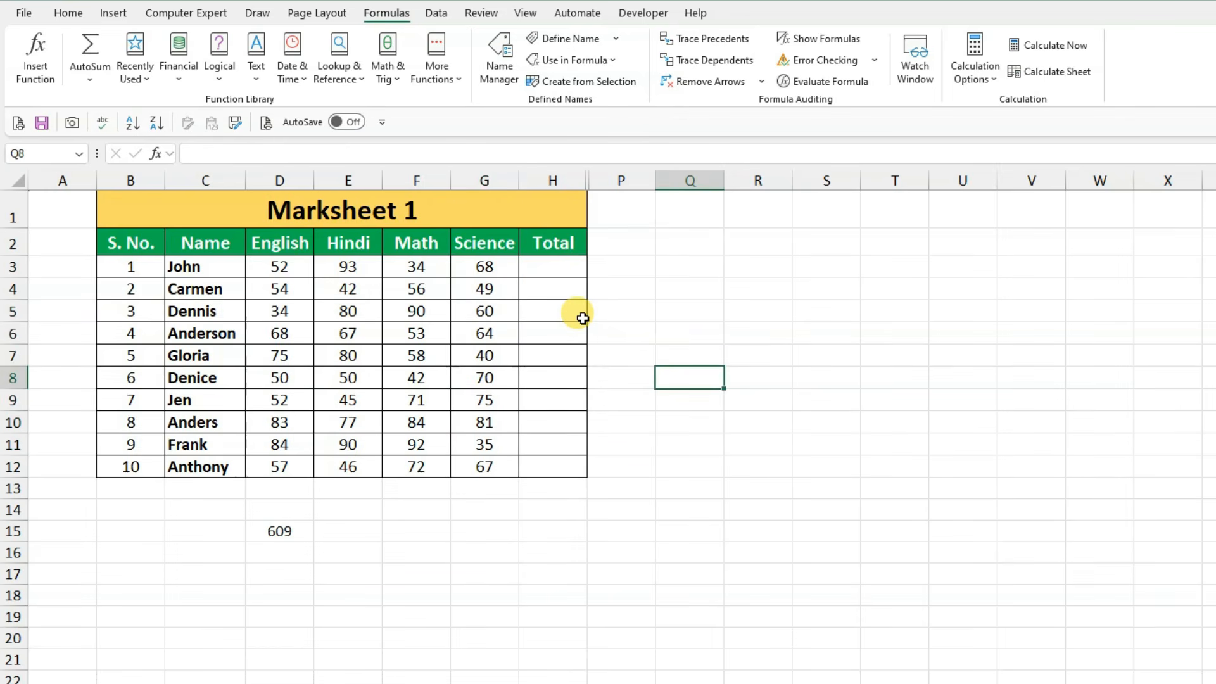
Open the Name Manager and widen its Refers To and Value columns to fit their contents
{"action": "left_click", "coordinate": [501, 70]}
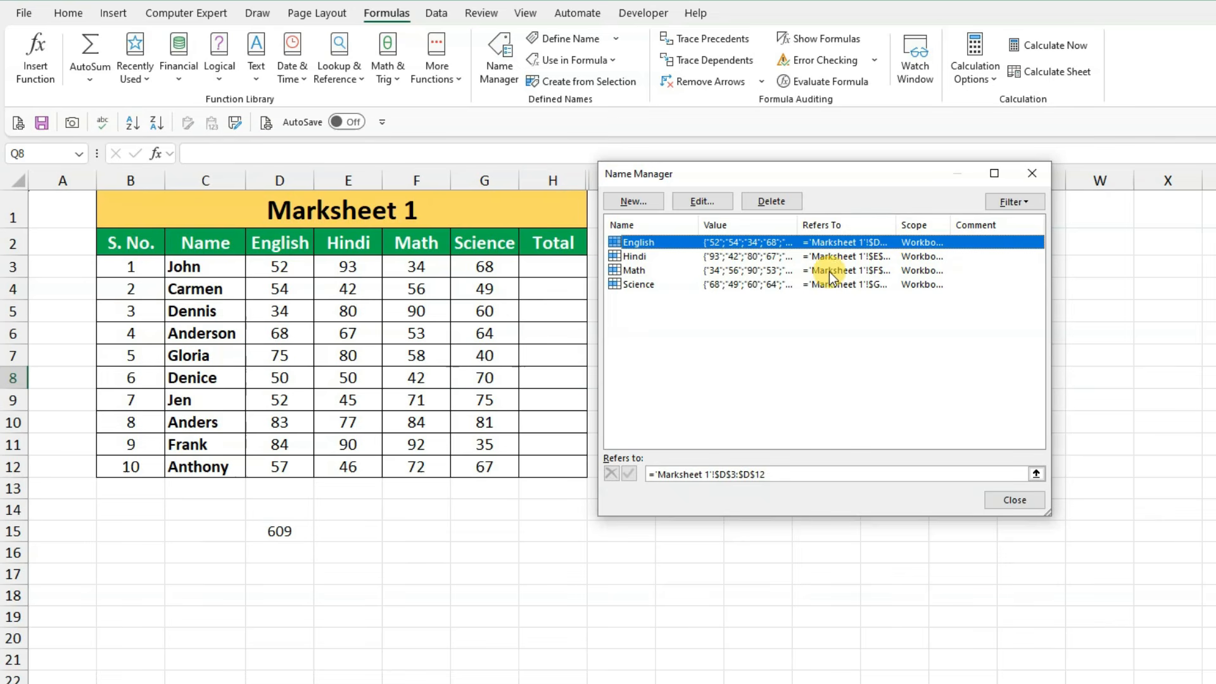
{"action": "double_click", "coordinate": [896, 225]}
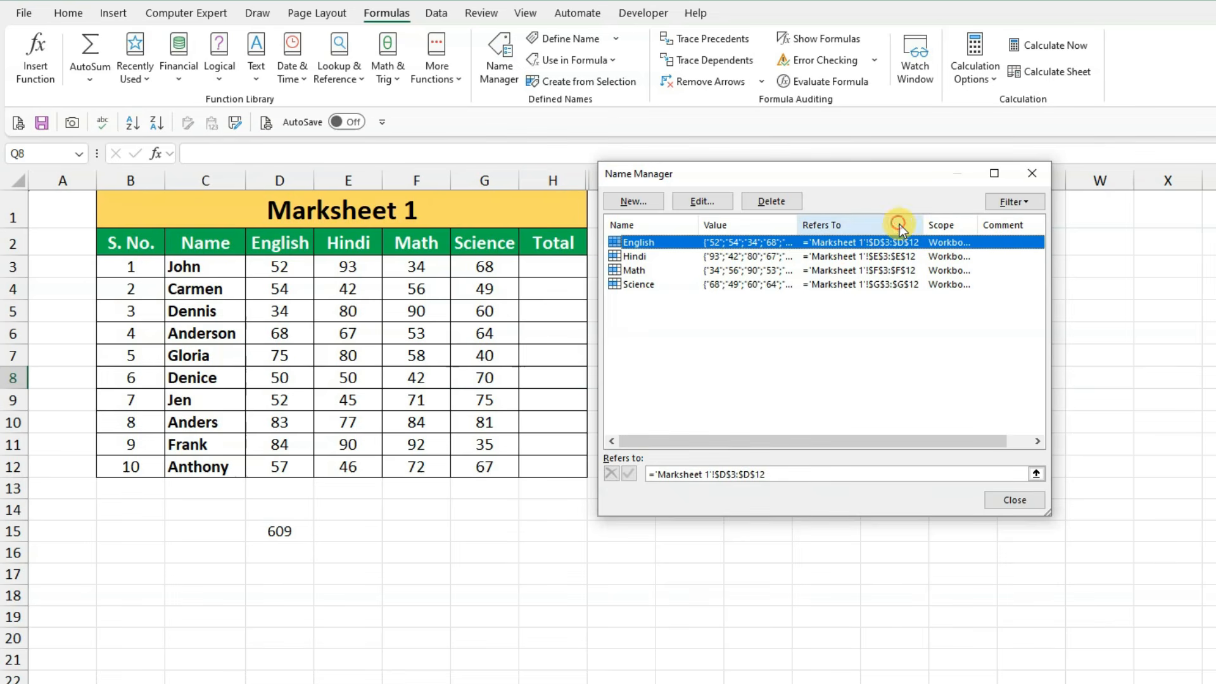
{"action": "double_click", "coordinate": [798, 226]}
{"action": "mouse_move", "coordinate": [757, 439]}
{"action": "left_mouse_down"}
{"action": "mouse_move", "coordinate": [788, 442]}
{"action": "mouse_move", "coordinate": [741, 440]}
{"action": "left_mouse_up"}
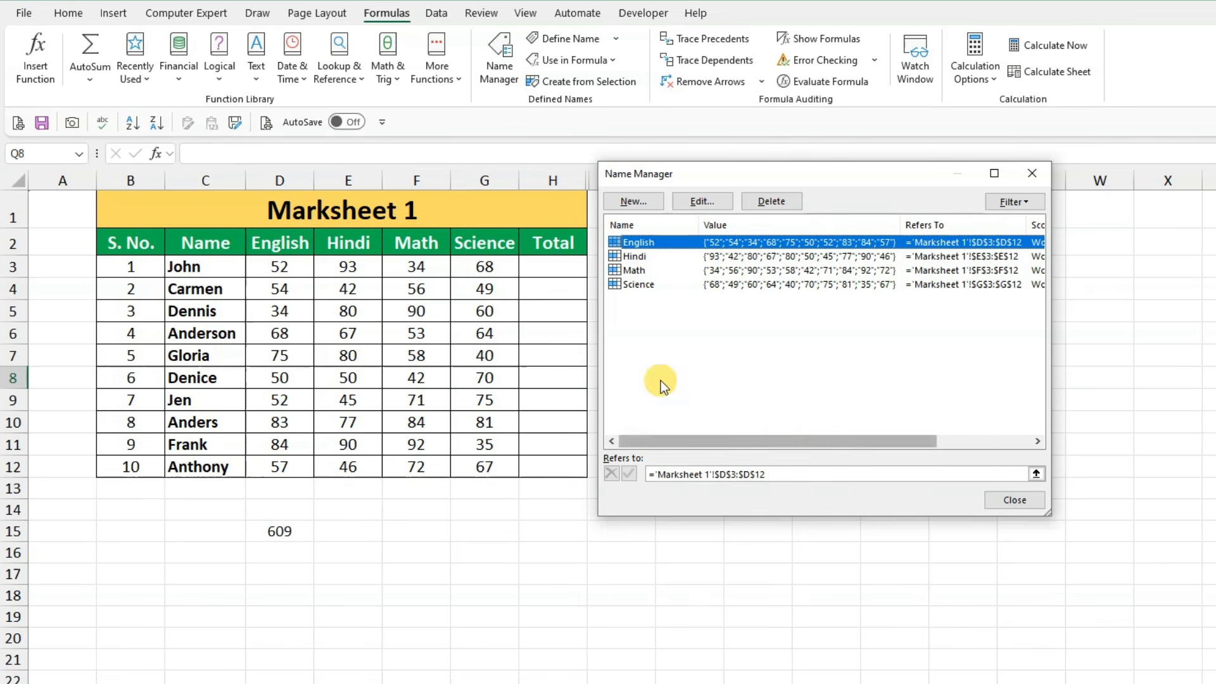
Delete the defined name Science in the Name Manager
{"action": "left_click", "coordinate": [639, 284]}
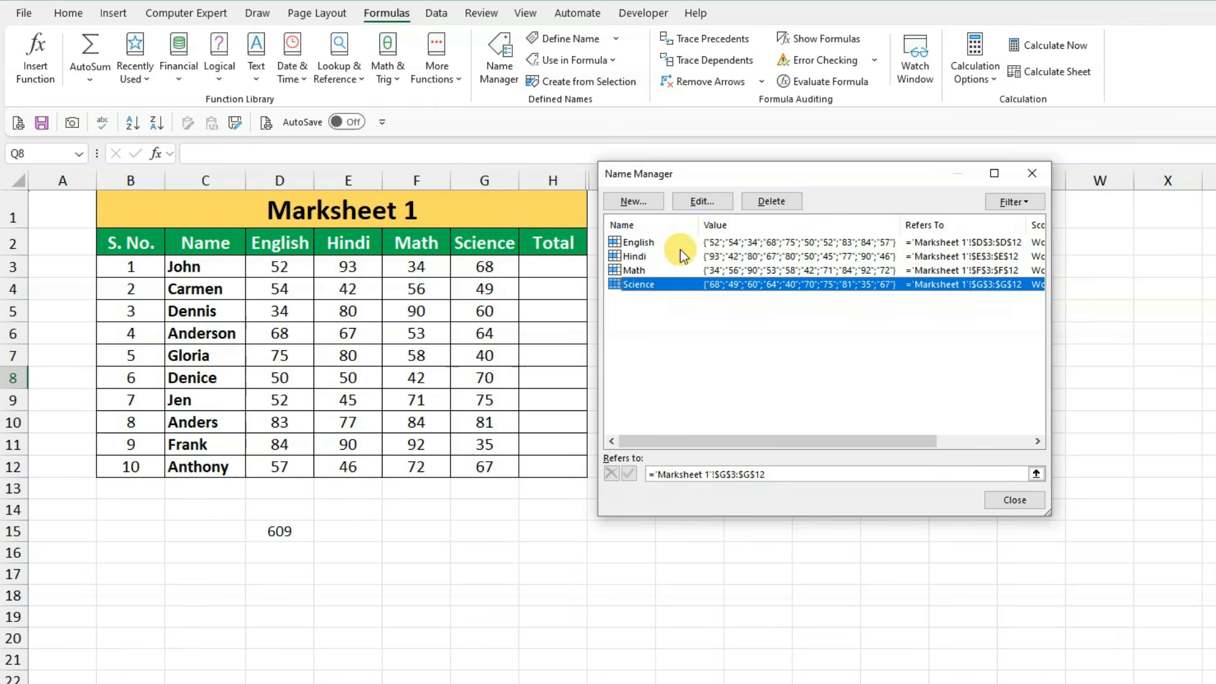
{"action": "left_click", "coordinate": [765, 200]}
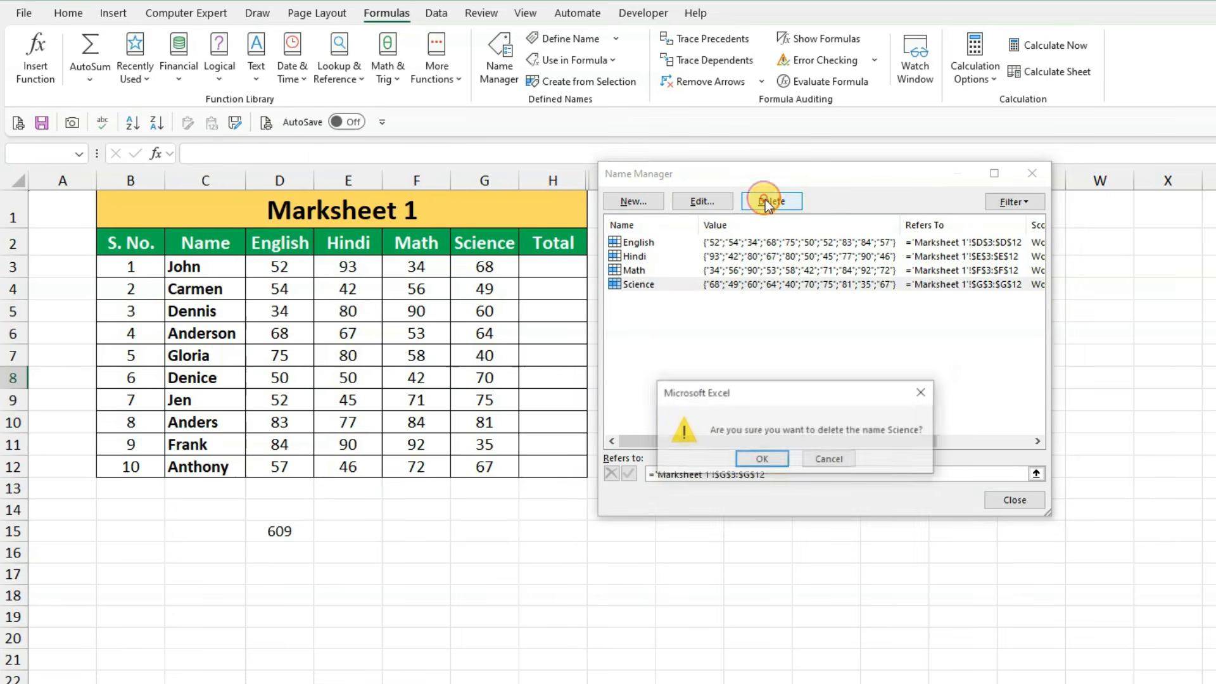
{"action": "left_click", "coordinate": [765, 460]}
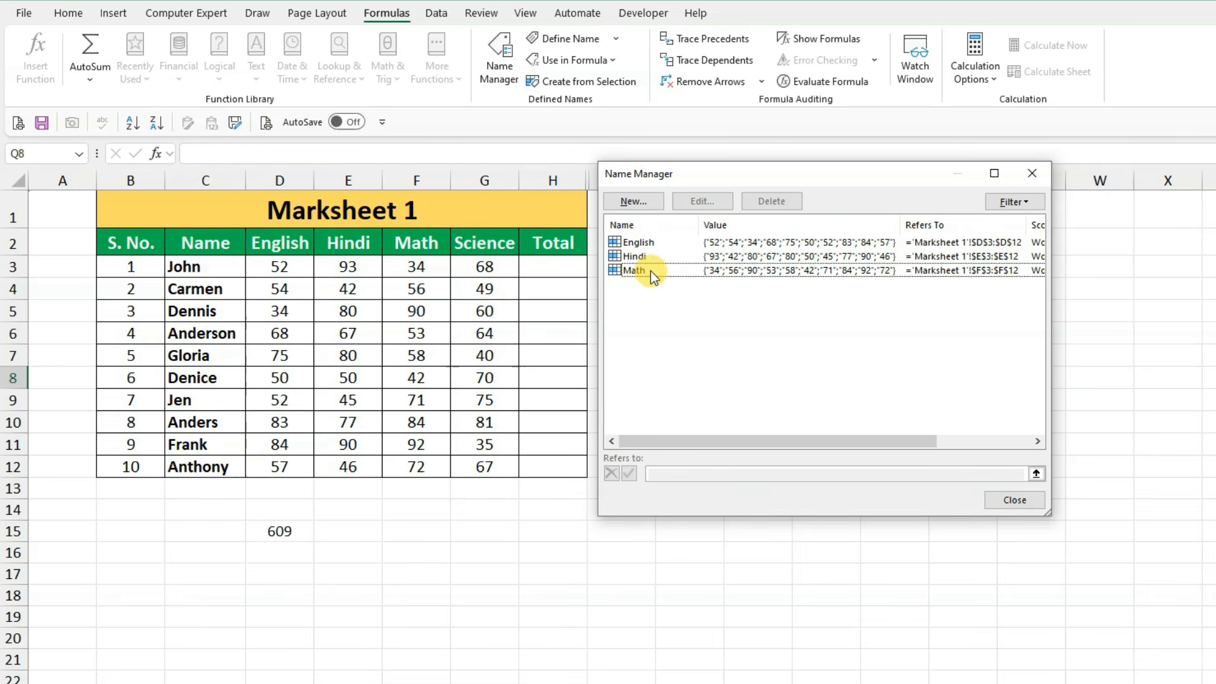
Try to change the defined name Hindi so it refers to F3:F12 on Marksheet 1
{"action": "left_click", "coordinate": [639, 257]}
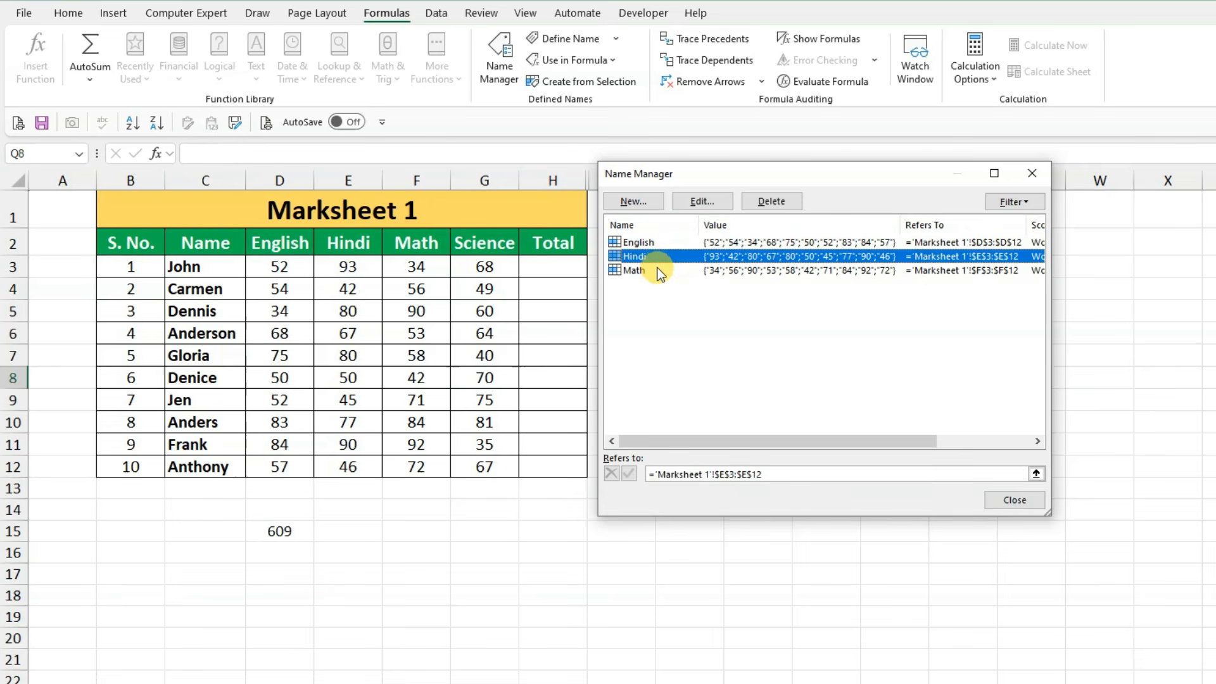
{"action": "left_click", "coordinate": [702, 202]}
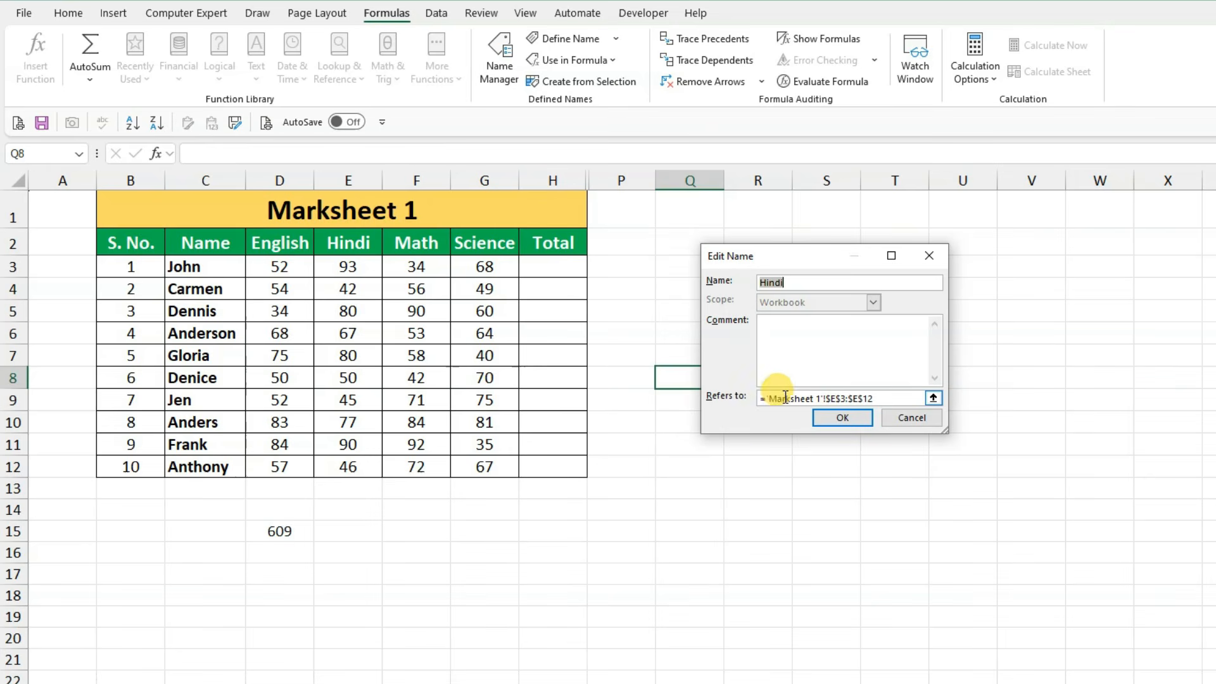
{"action": "left_click_drag", "start_coordinate": [874, 398], "coordinate": [760, 398]}
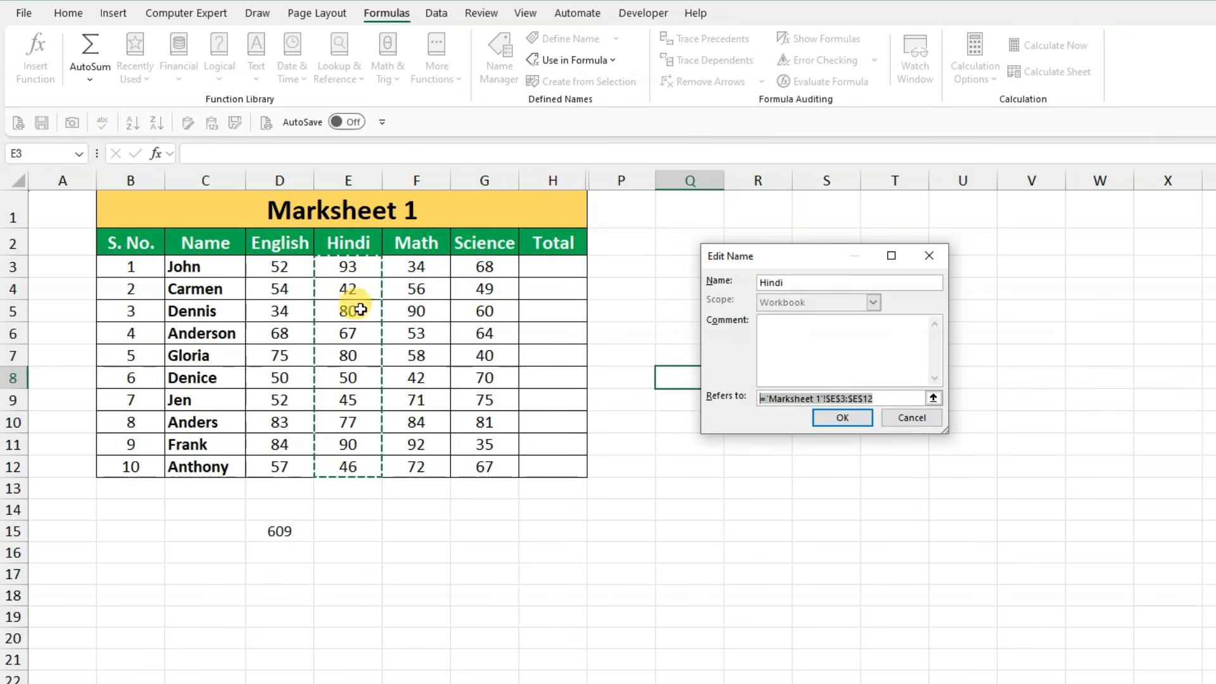
{"action": "left_click_drag", "start_coordinate": [416, 267], "coordinate": [418, 467]}
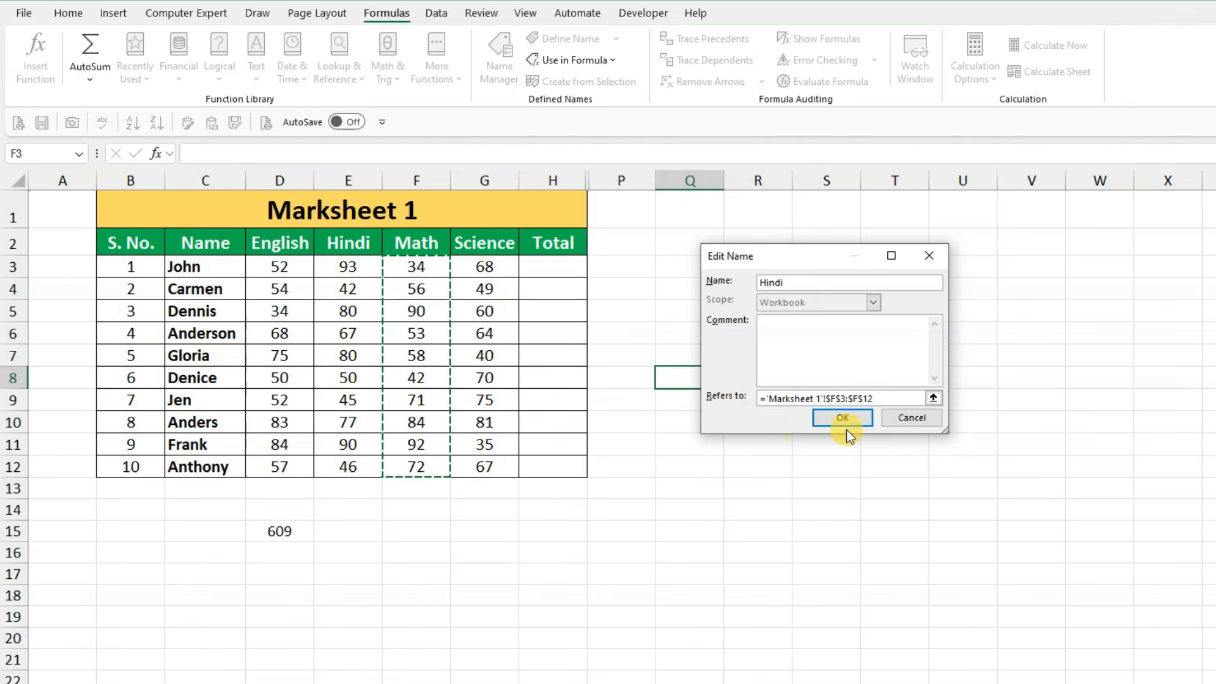
{"action": "left_click", "coordinate": [914, 418]}
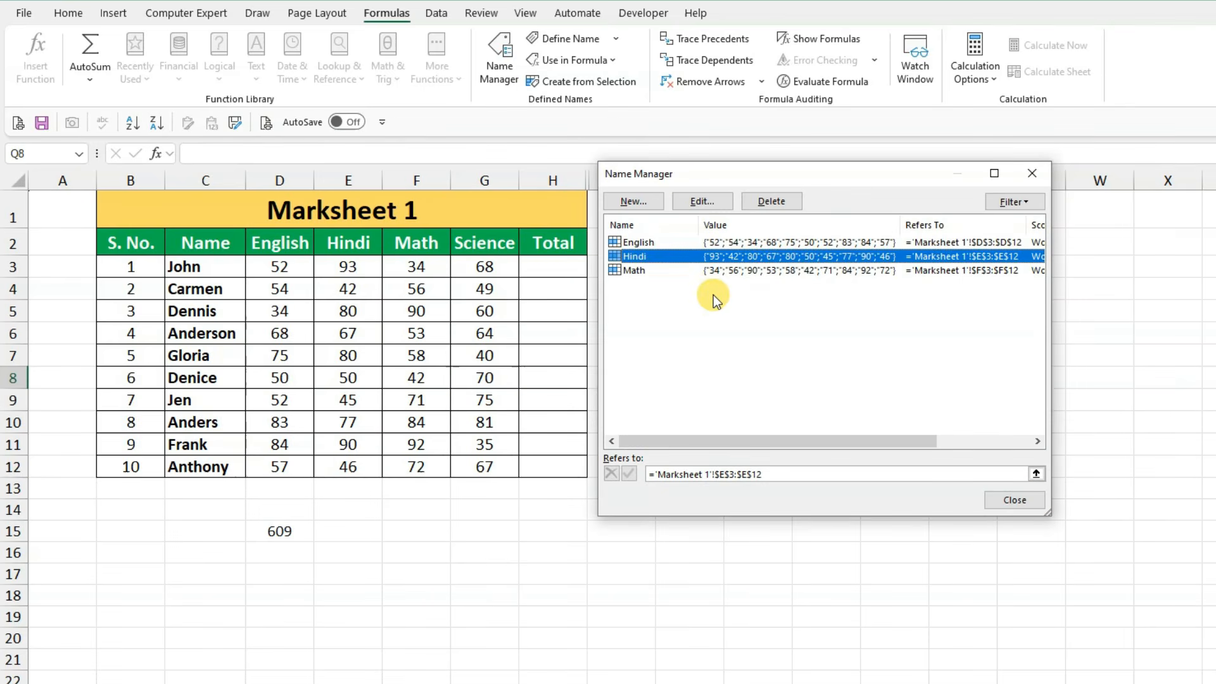
Define a workbook-scoped name Table for the range B2:H12 and close the Name Manager
{"action": "left_click", "coordinate": [633, 201]}
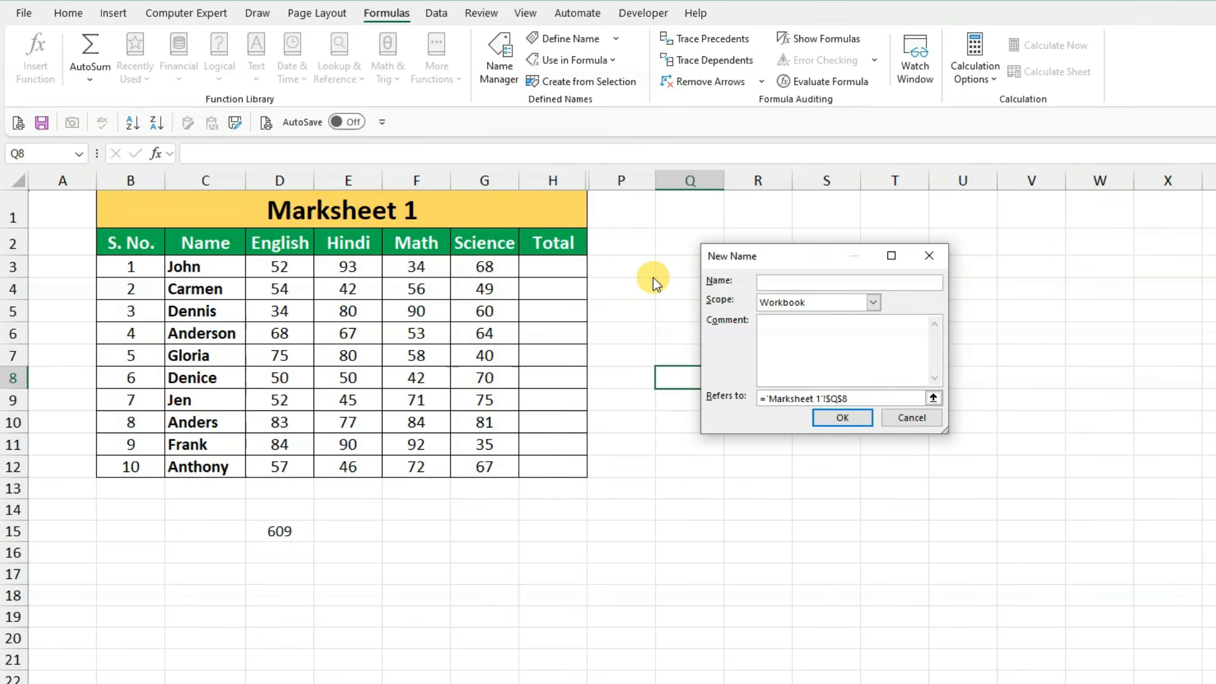
{"action": "type", "text": "Table"}
{"action": "left_click_drag", "start_coordinate": [136, 240], "coordinate": [543, 453]}
{"action": "left_click", "coordinate": [848, 418]}
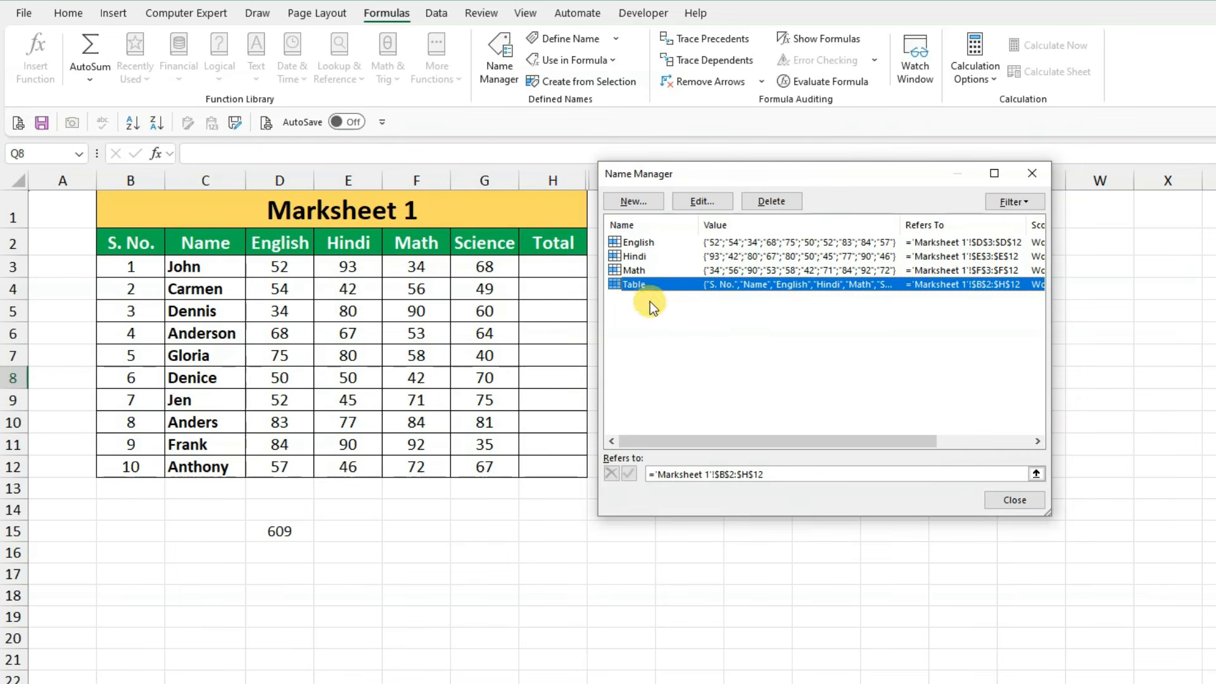
{"action": "left_click", "coordinate": [1012, 500]}
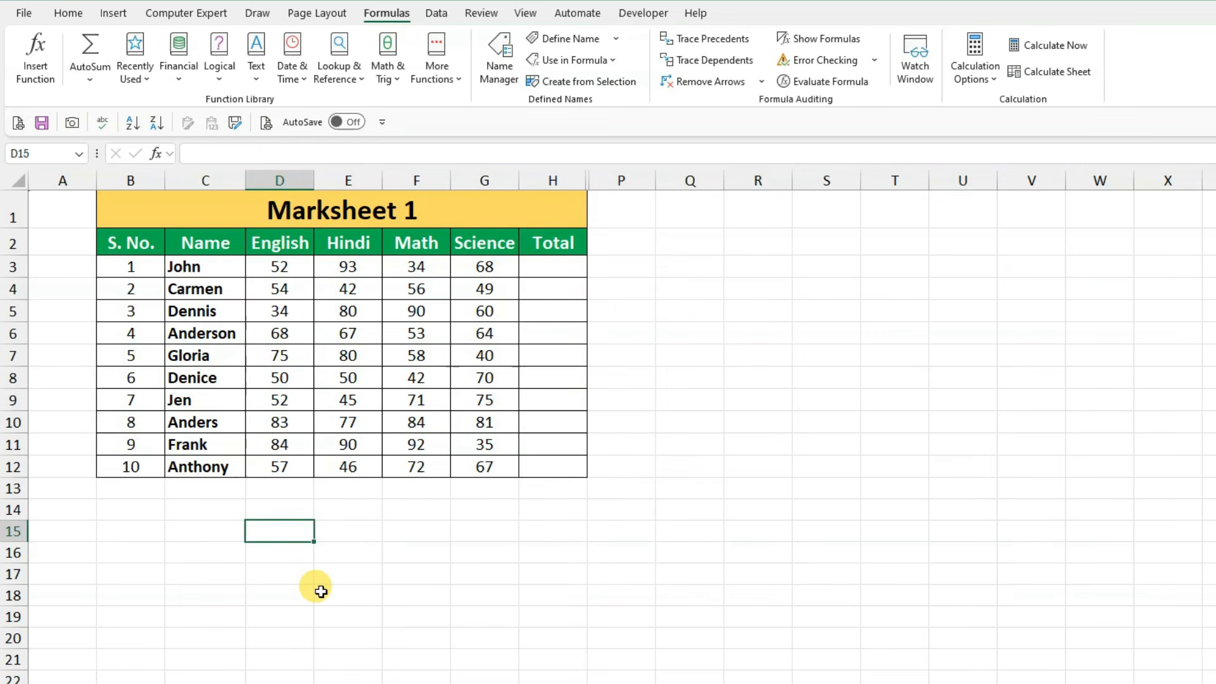
Try the name Table in a formula in D15, then erase it after the equals sign
{"action": "type", "text": "="}
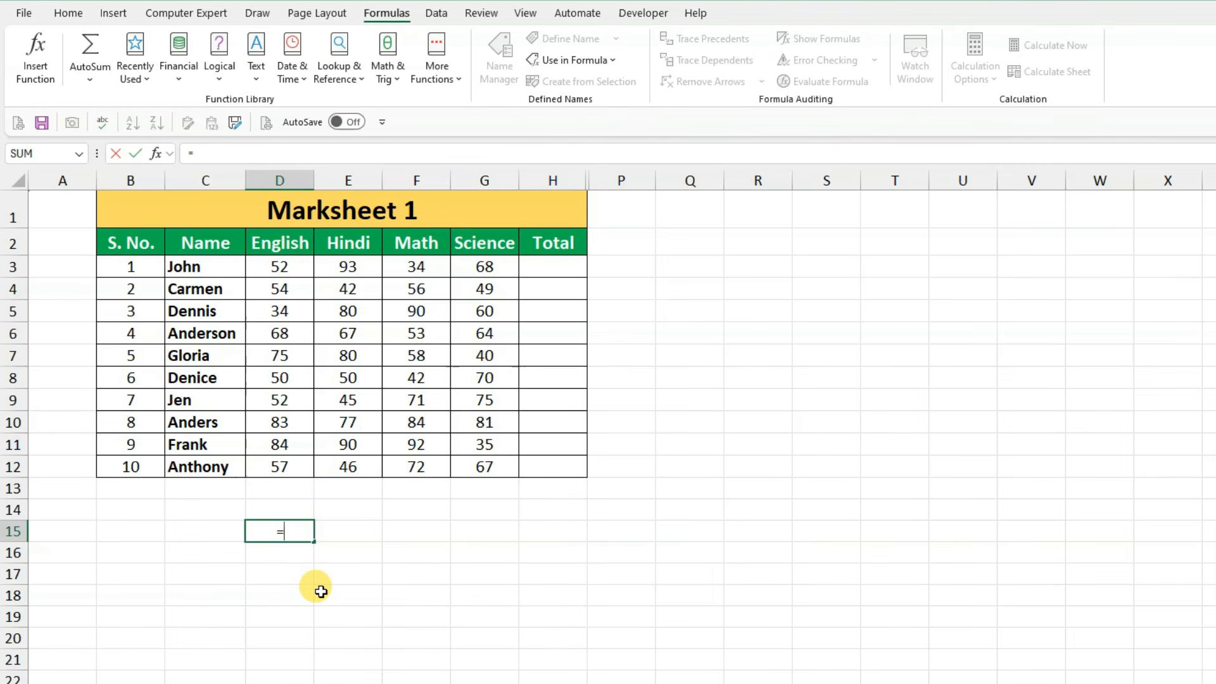
{"action": "type", "text": "tab"}
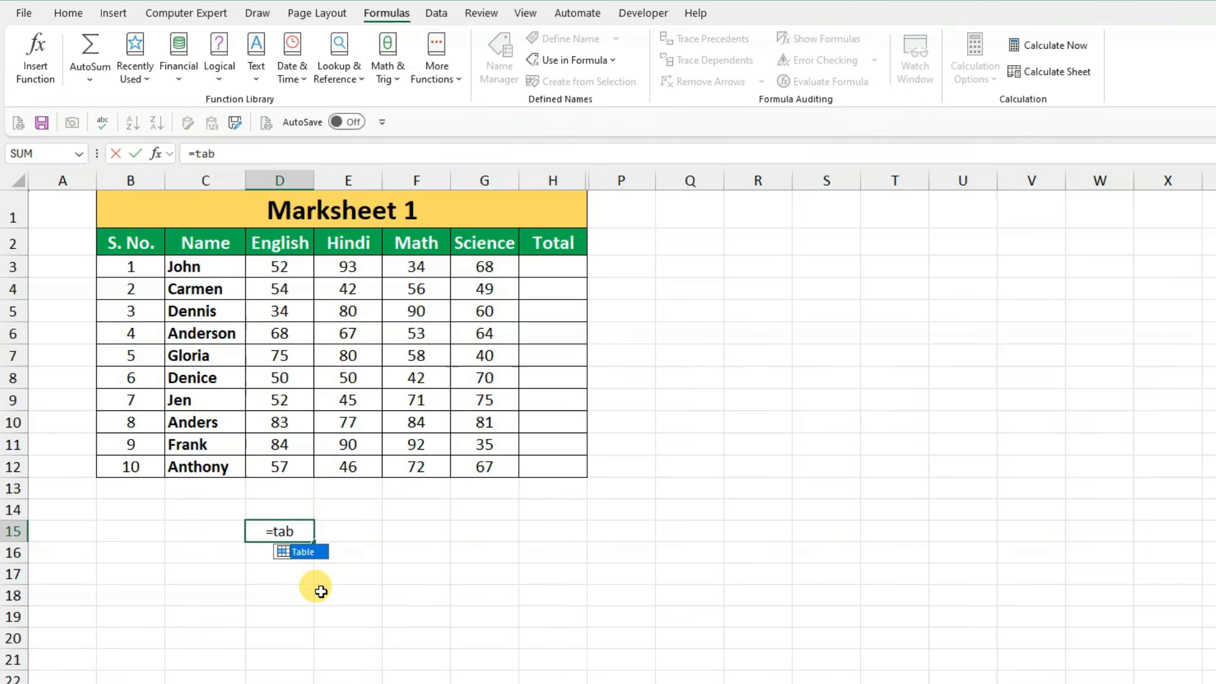
{"action": "type", "text": "le"}
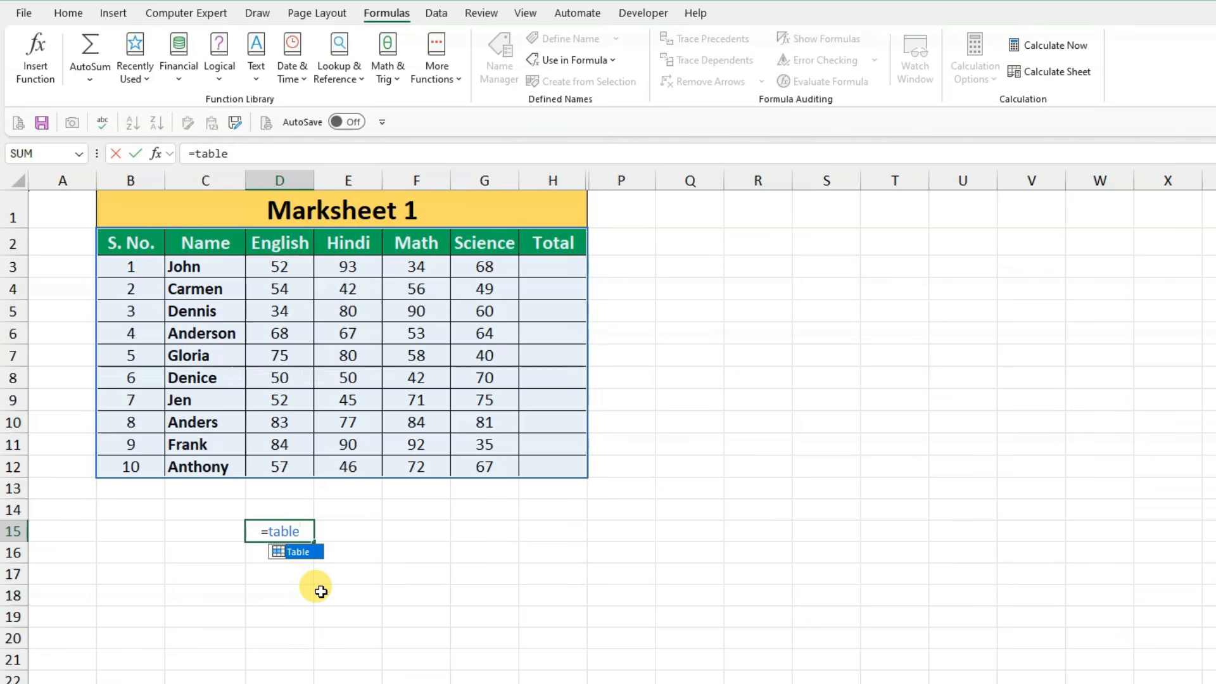
{"action": "key", "text": "BackSpace"}
{"action": "key", "text": "BackSpace"}
{"action": "key", "text": "BackSpace"}
{"action": "key", "text": "BackSpace"}
{"action": "key", "text": "BackSpace"}
Try the name Math in the D15 formula, then erase it
{"action": "type", "text": "math"}
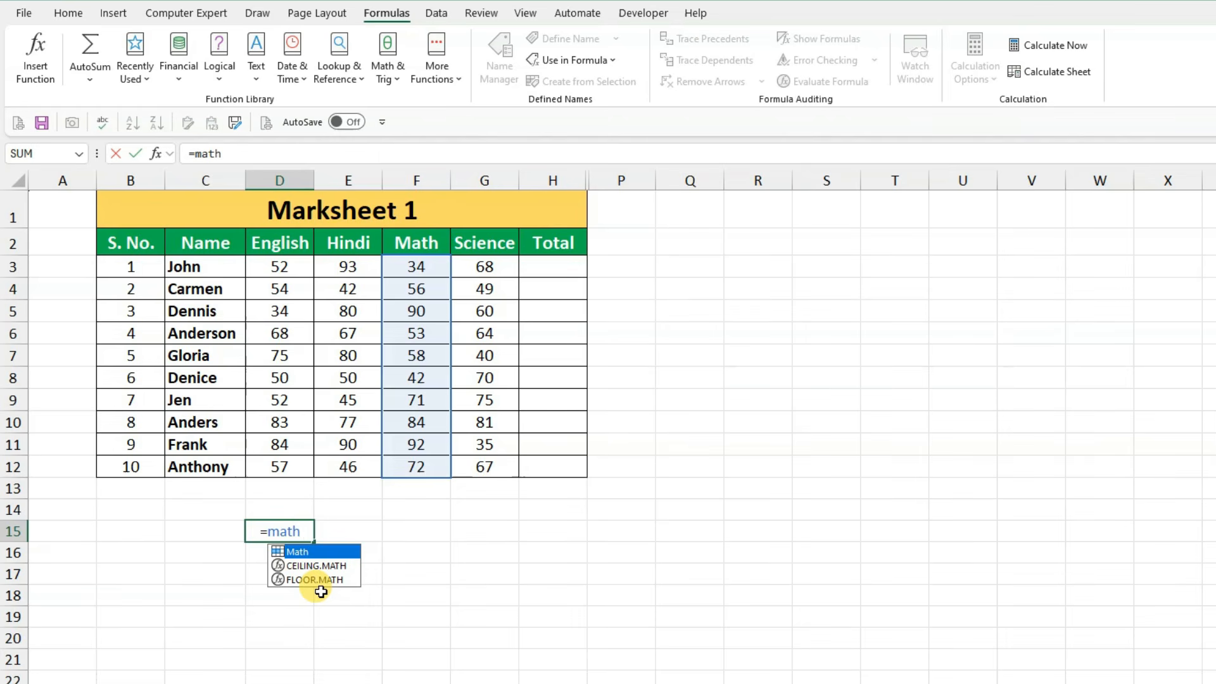
{"action": "key", "text": "BackSpace"}
{"action": "key", "text": "BackSpace"}
{"action": "key", "text": "BackSpace"}
{"action": "key", "text": "BackSpace"}
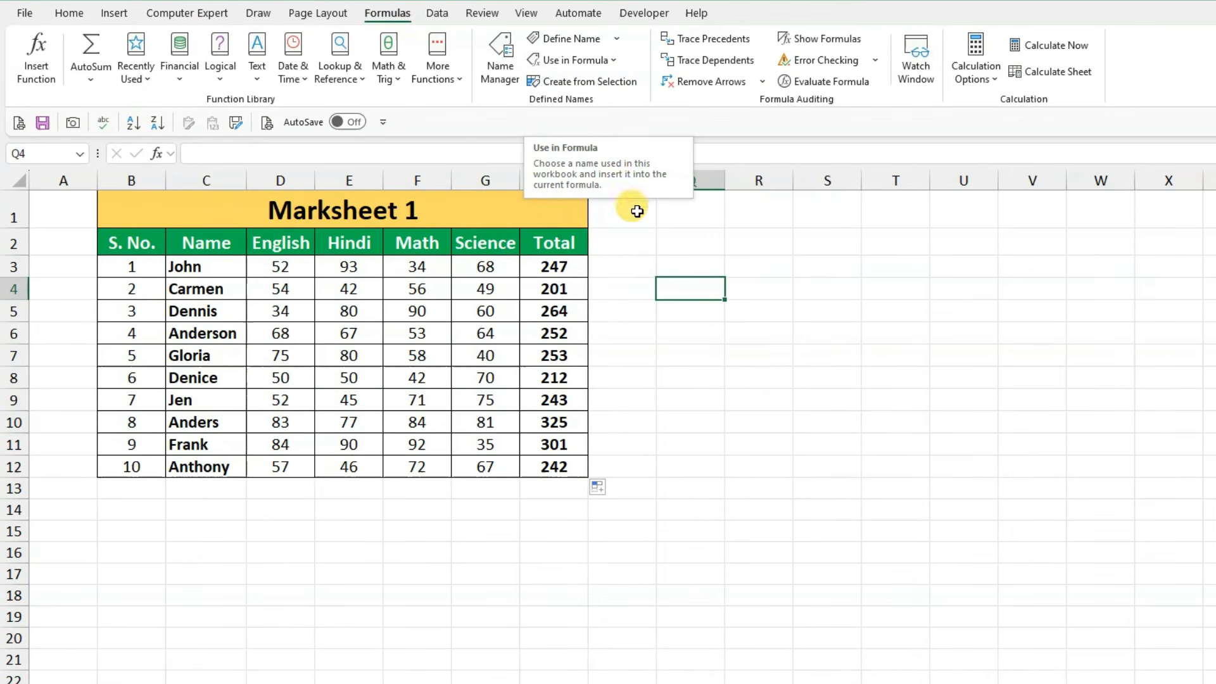
Enter the formula =SUM(Math) in Q4, inserting the name Math from the workbook's defined names
{"action": "left_click", "coordinate": [586, 60]}
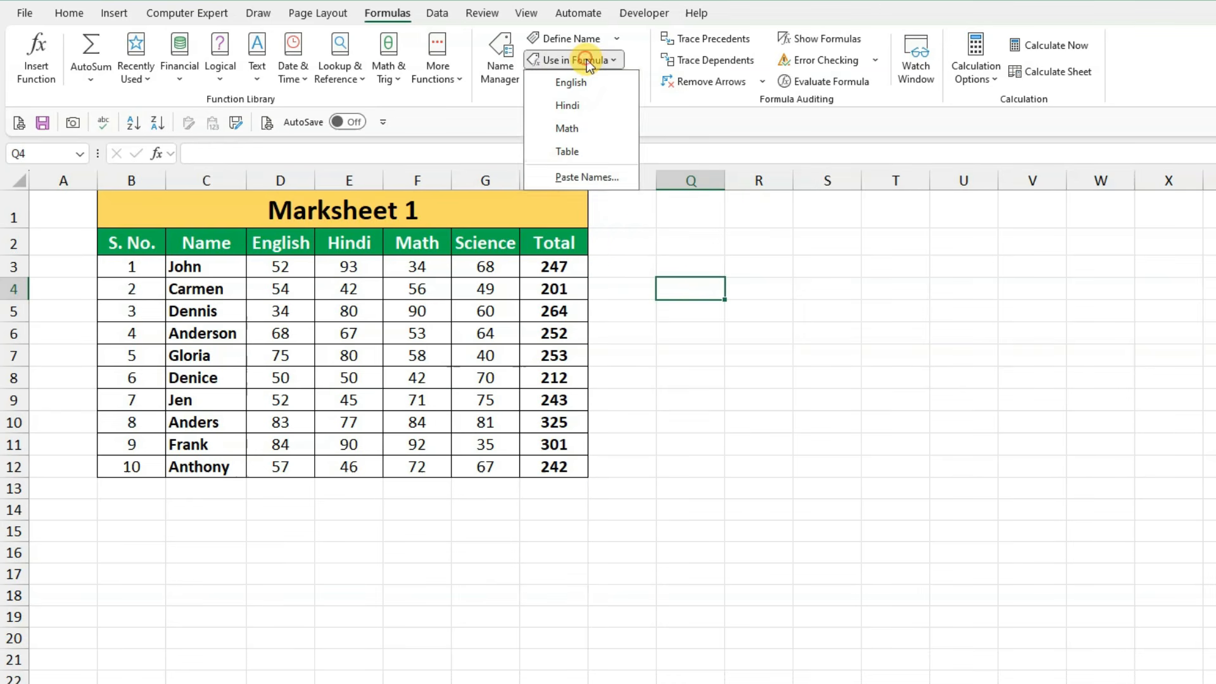
{"action": "left_click", "coordinate": [586, 128]}
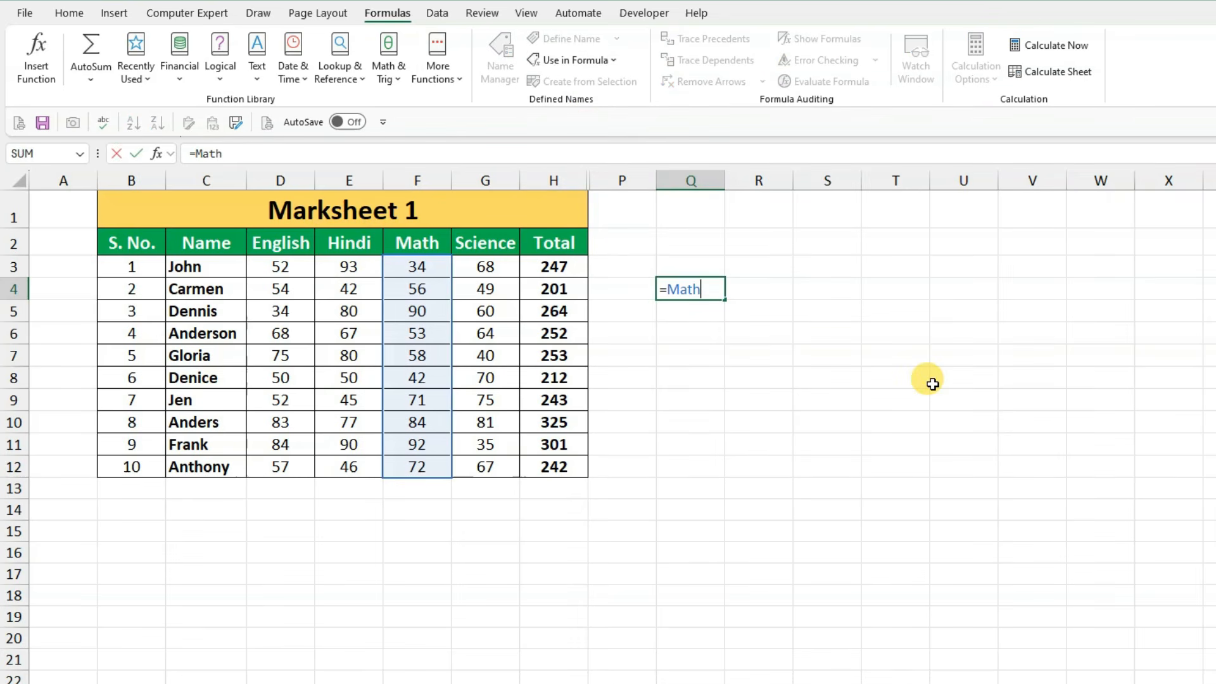
{"action": "left_click", "coordinate": [670, 290]}
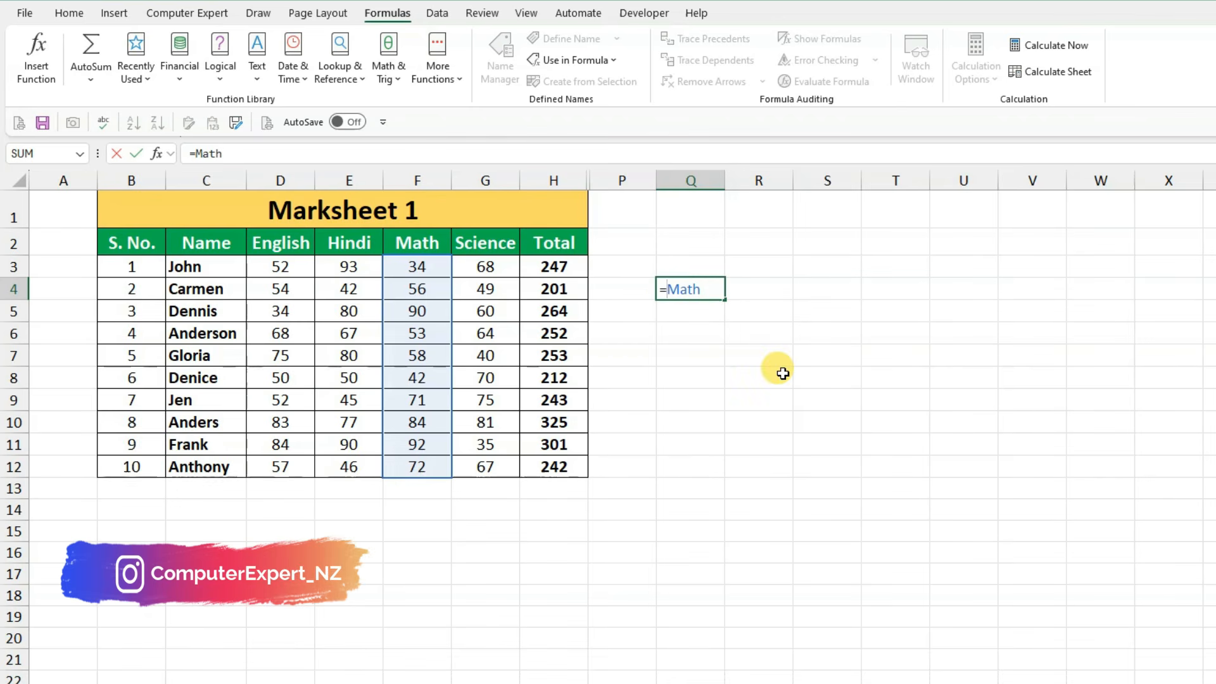
{"action": "type", "text": "sum"}
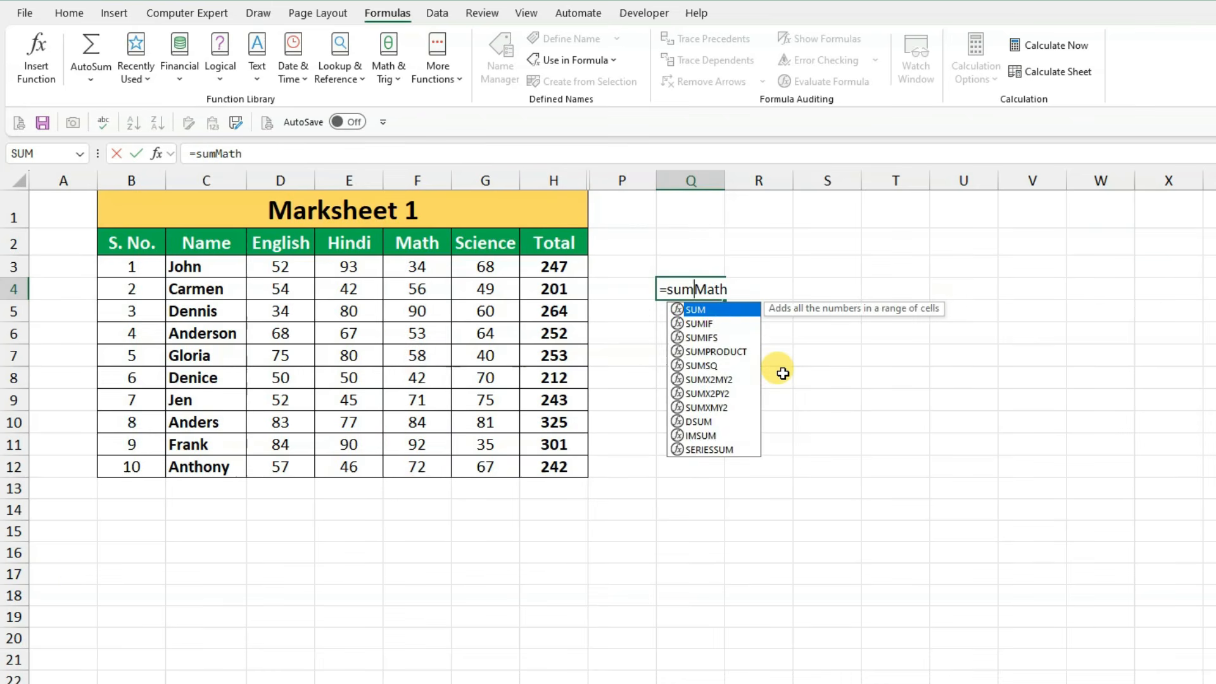
{"action": "type", "text": "("}
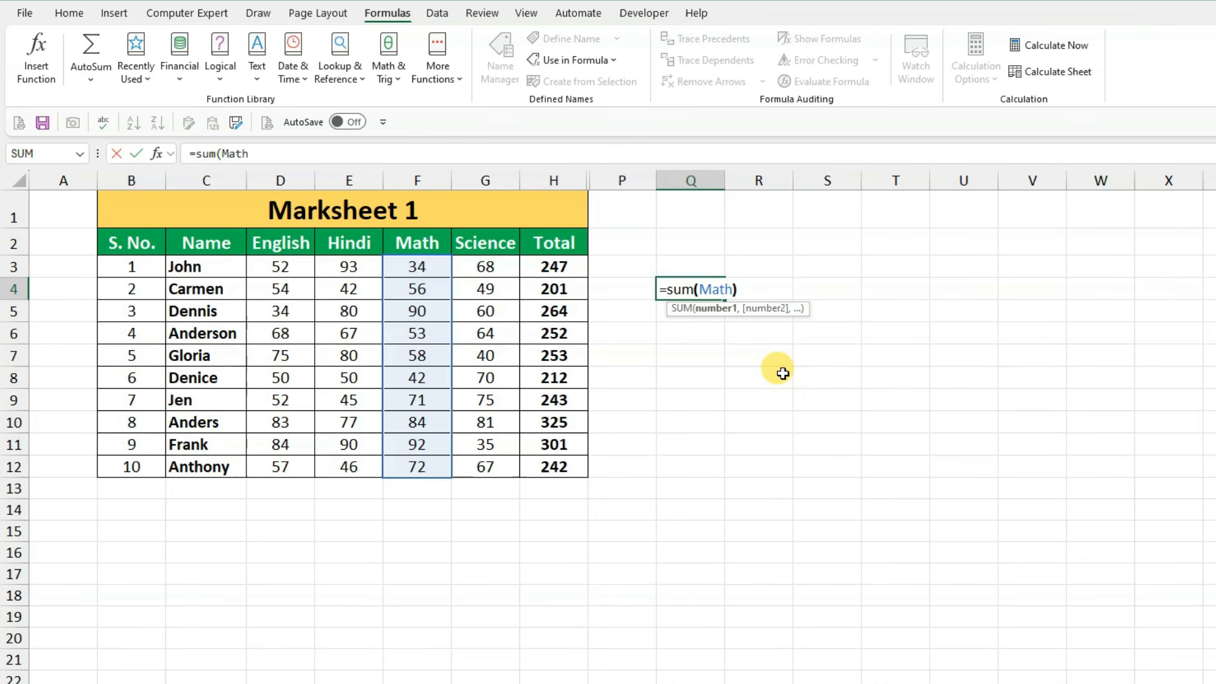
{"action": "key", "text": "Return"}
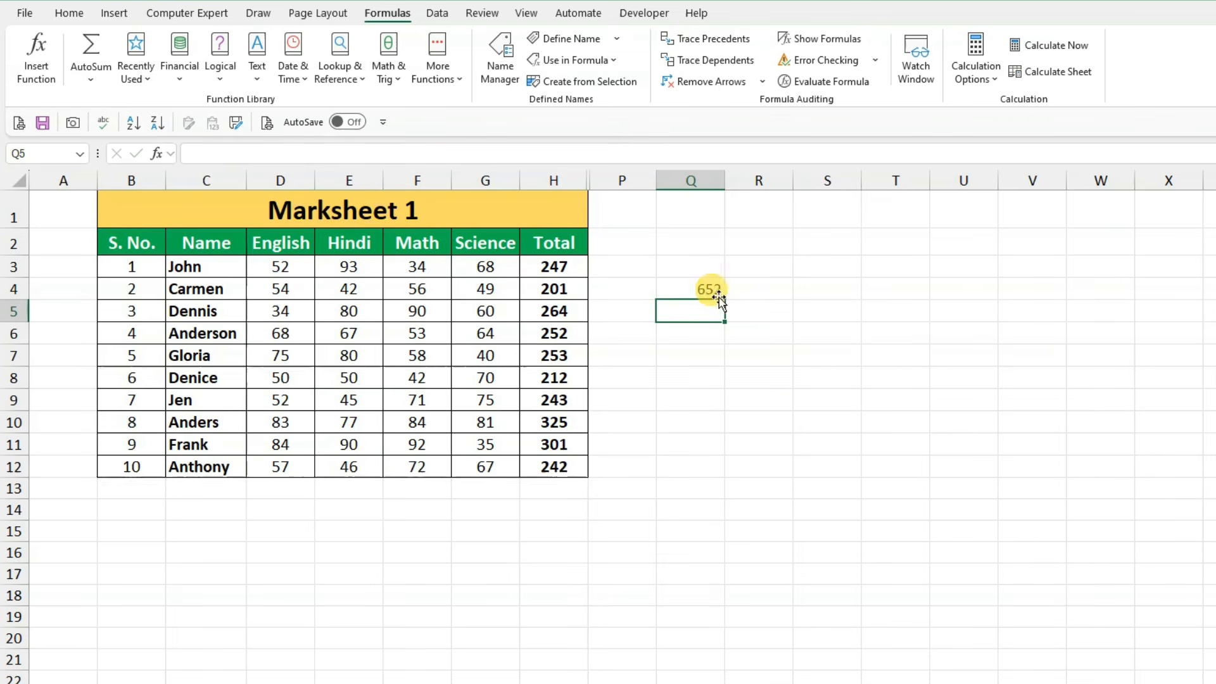
Clear the SUM formula from Q4
{"action": "left_click", "coordinate": [703, 286]}
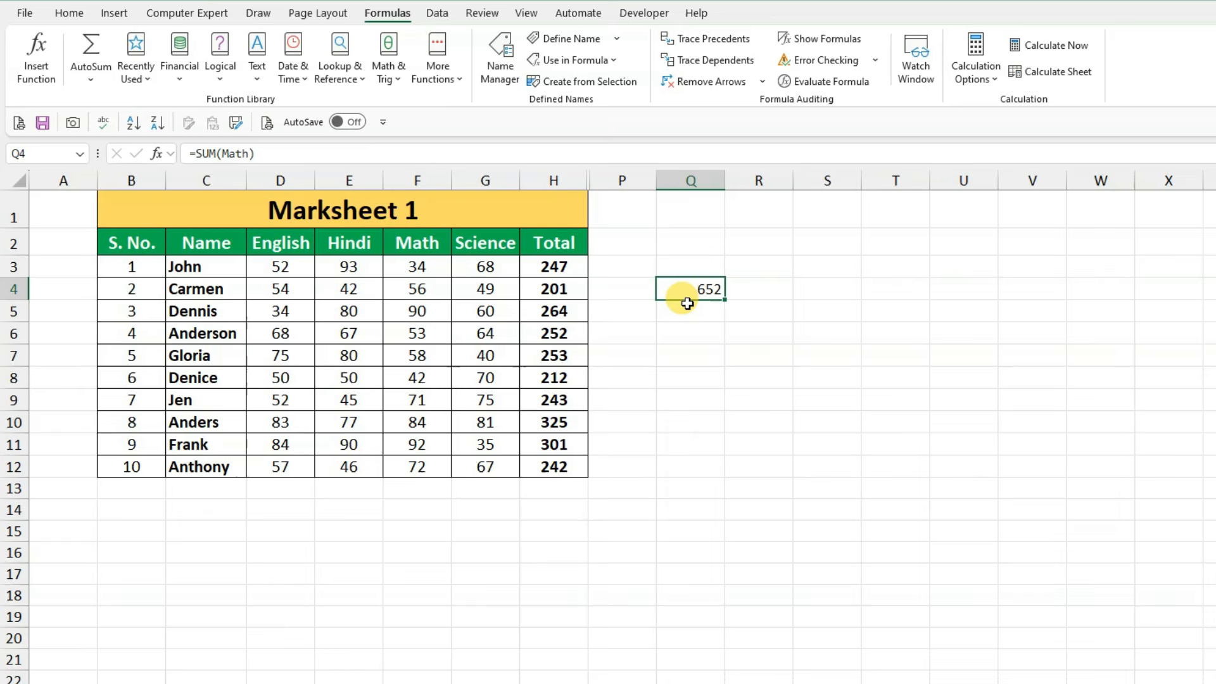
{"action": "key", "text": "Delete"}
{"action": "left_click", "coordinate": [678, 331]}
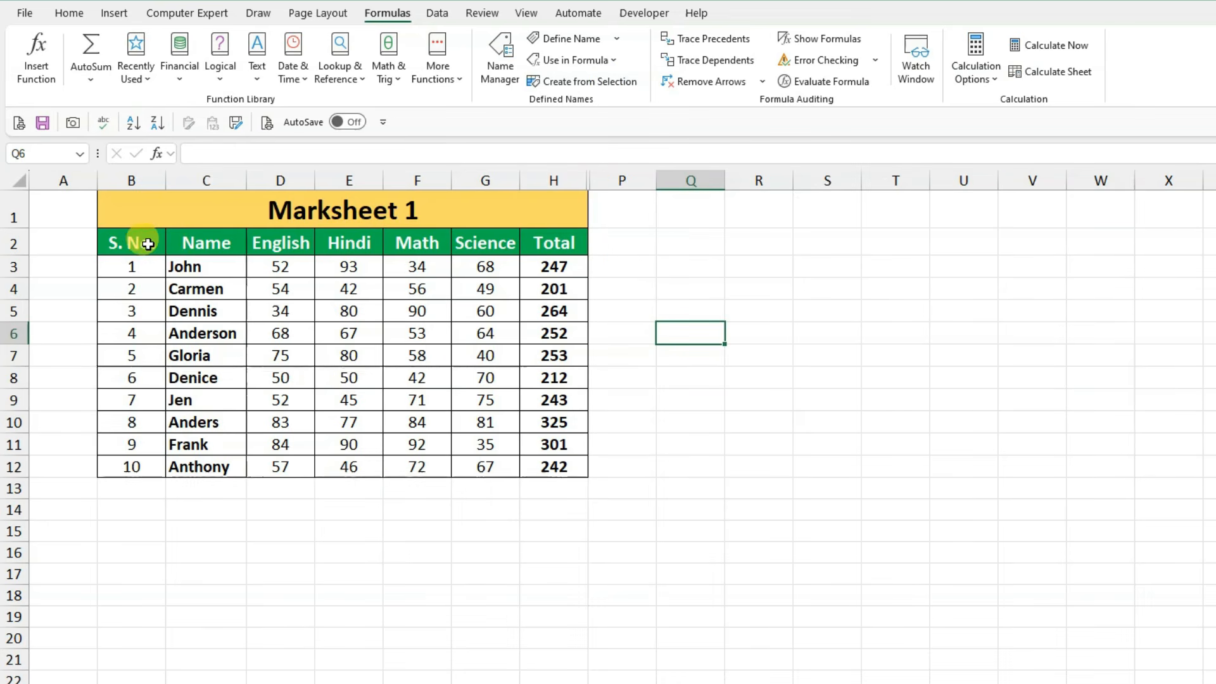
Delete the defined names English, Hindi, Math and Table together and close the Name Manager
{"action": "left_click", "coordinate": [504, 77]}
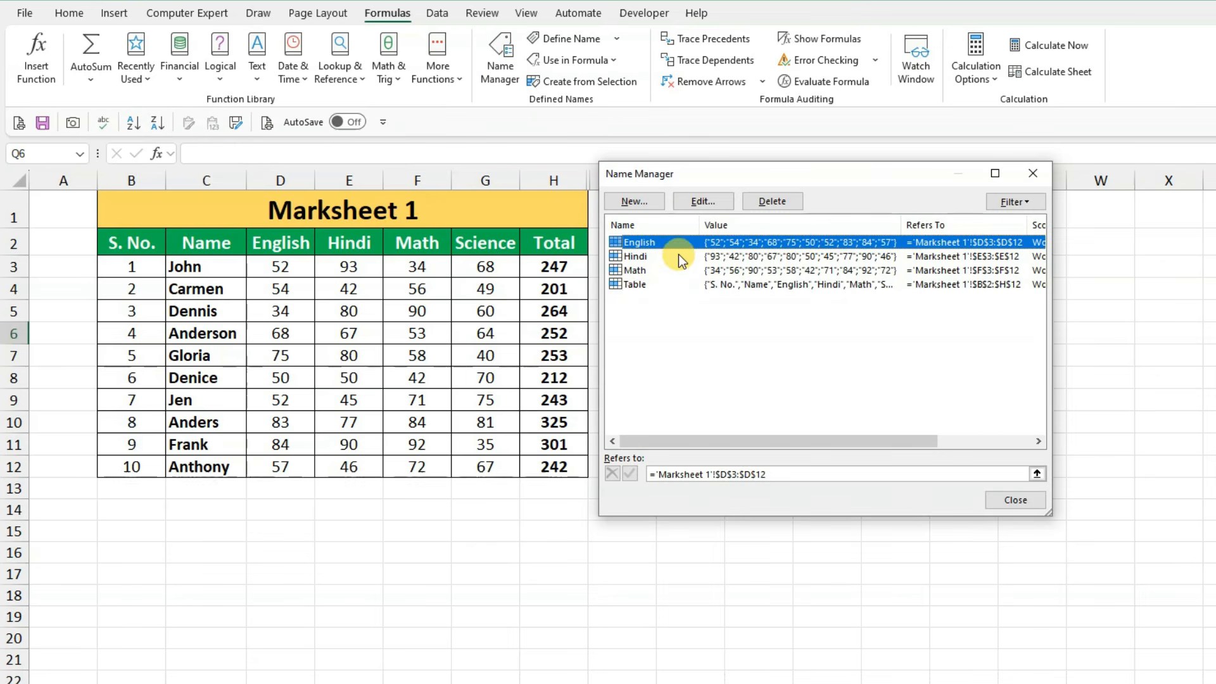
{"action": "left_click_drag", "start_coordinate": [628, 290], "coordinate": [634, 231]}
{"action": "left_click", "coordinate": [772, 200]}
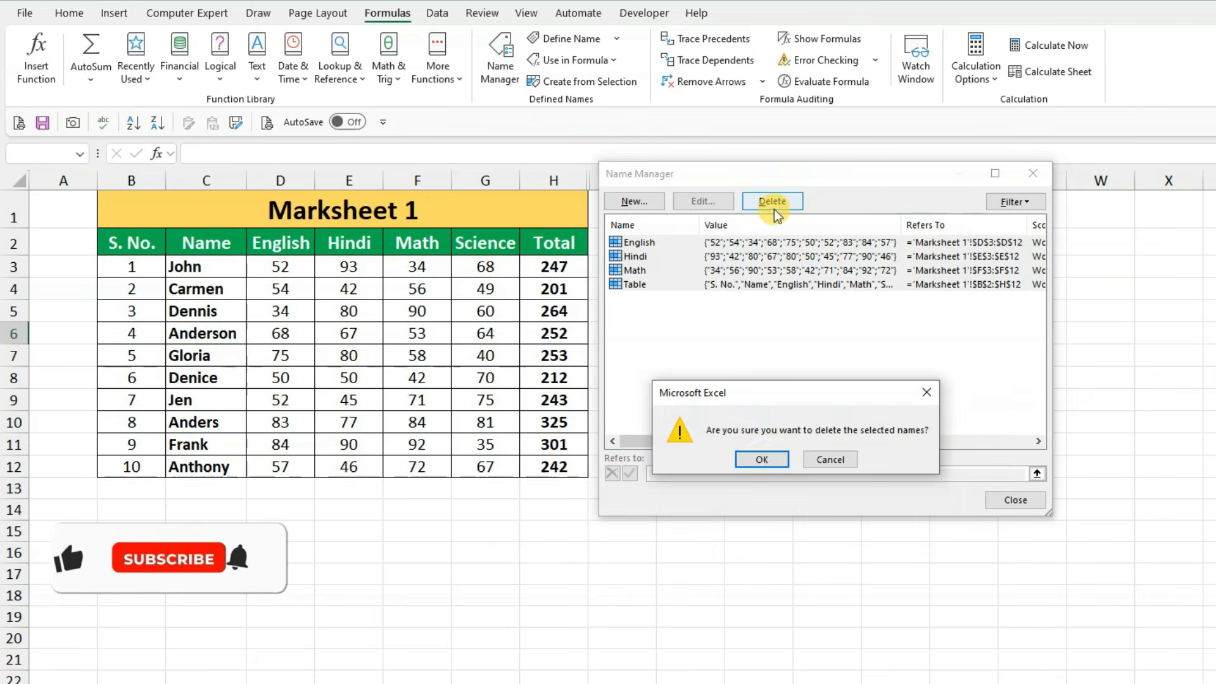
{"action": "left_click", "coordinate": [768, 457]}
{"action": "left_click", "coordinate": [1015, 499]}
Create names from the selection C2:H12 using only the headings in its top row
{"action": "left_click_drag", "start_coordinate": [184, 241], "coordinate": [532, 478]}
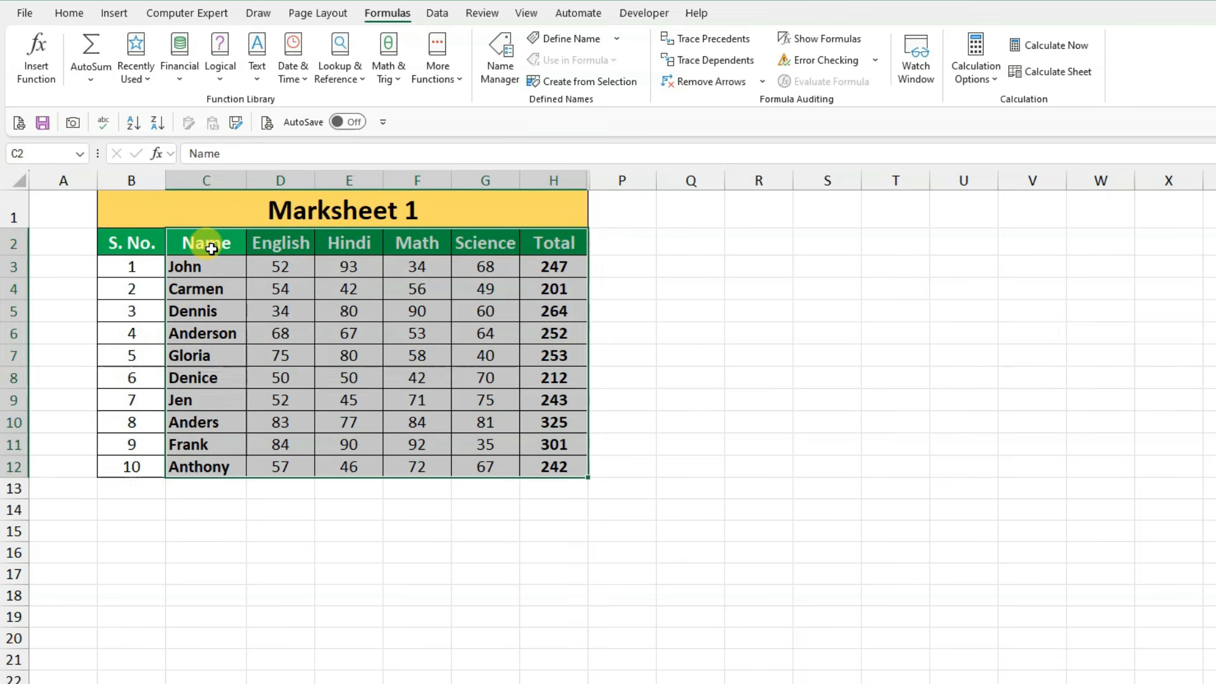
{"action": "left_click_drag", "start_coordinate": [184, 240], "coordinate": [541, 472]}
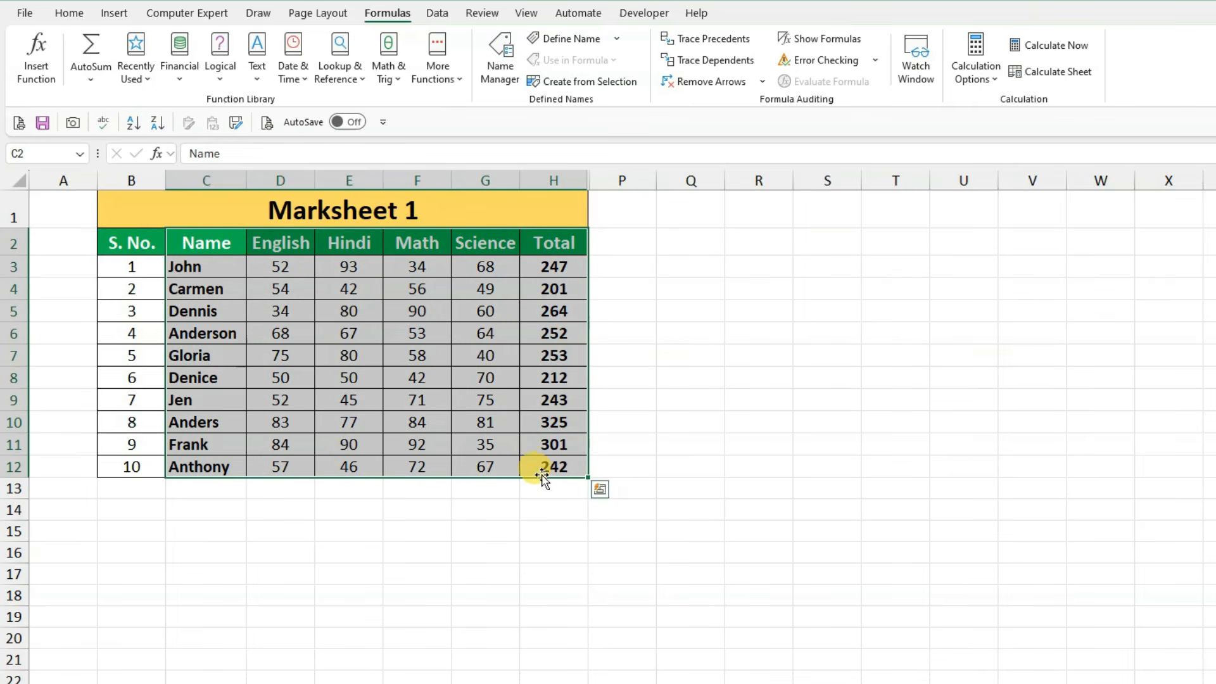
{"action": "left_click", "coordinate": [596, 85]}
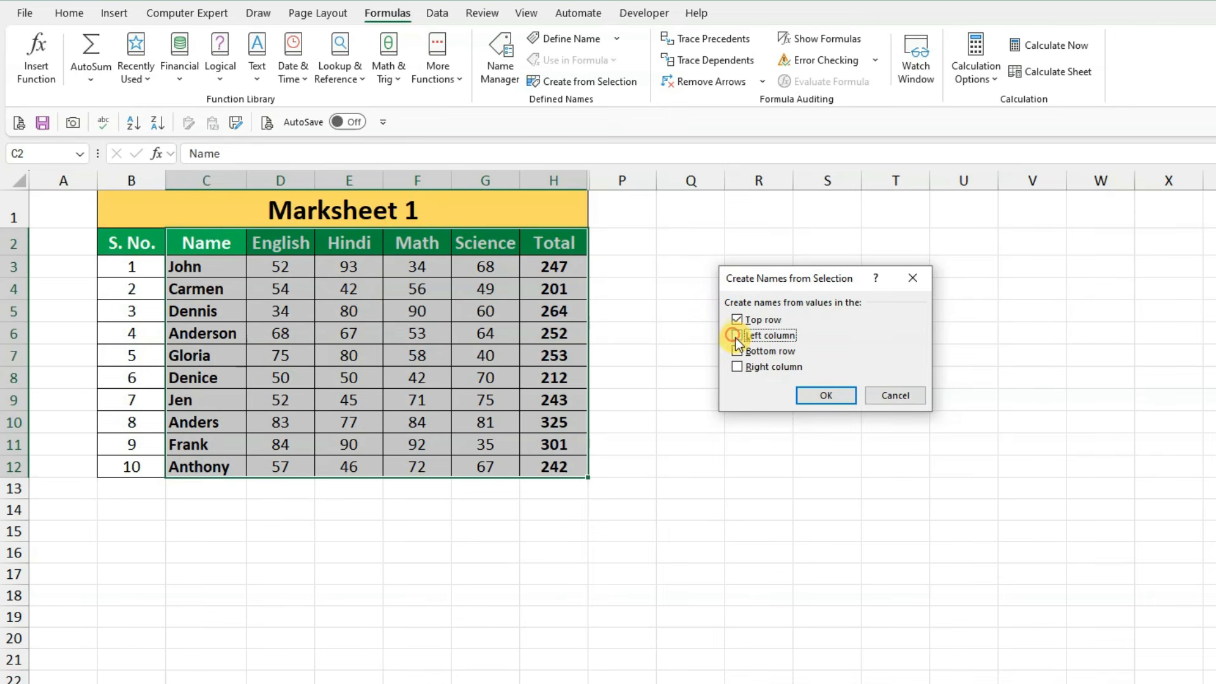
{"action": "left_click", "coordinate": [825, 395]}
Try the names Math and Name one after the other in a formula in E15
{"action": "left_click", "coordinate": [356, 538]}
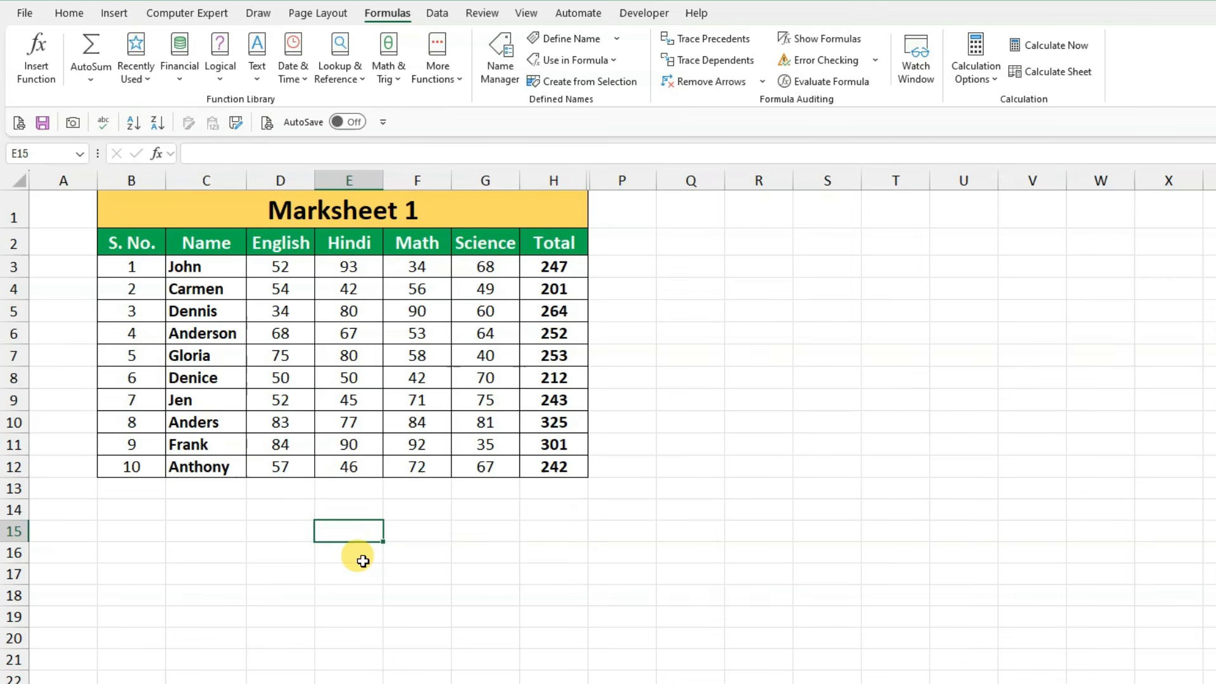
{"action": "type", "text": "="}
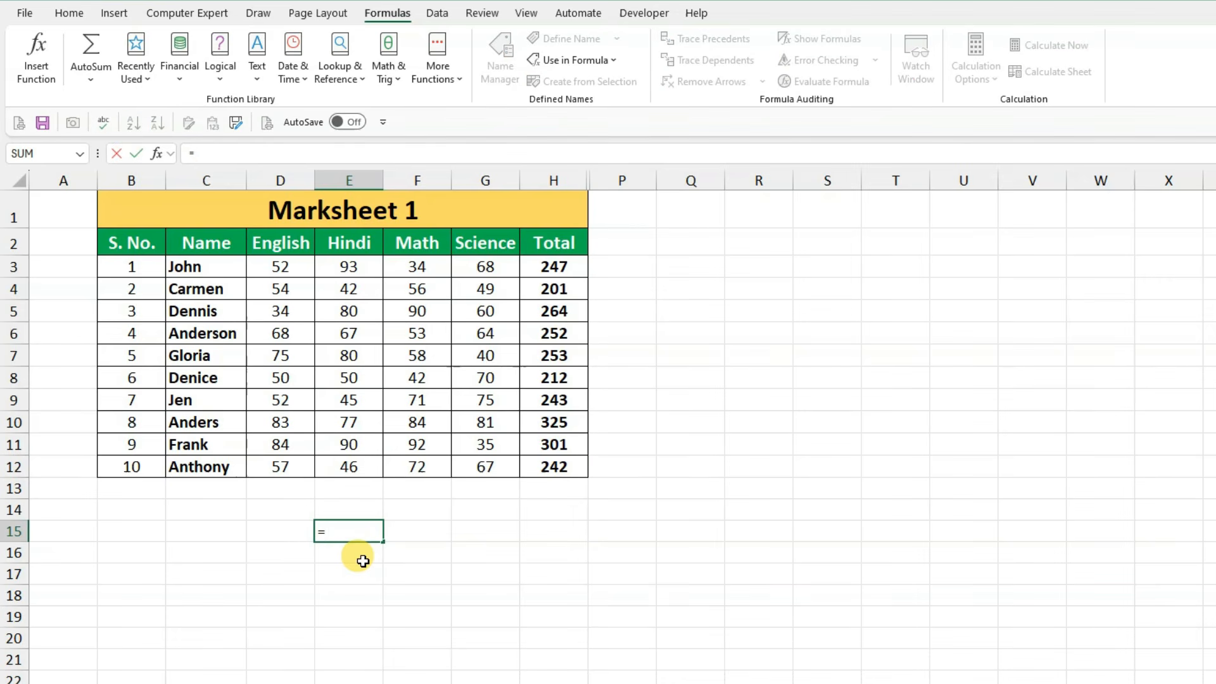
{"action": "type", "text": "math"}
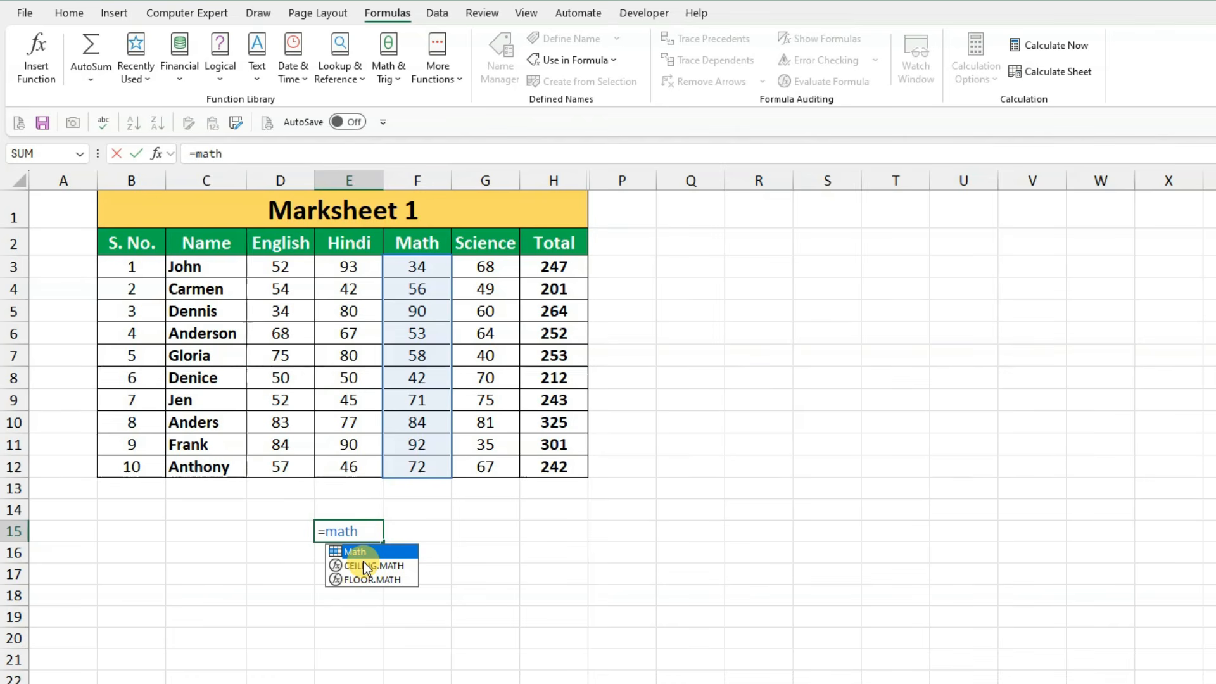
{"action": "key", "text": "BackSpace"}
{"action": "key", "text": "BackSpace"}
{"action": "key", "text": "BackSpace"}
{"action": "key", "text": "BackSpace"}
{"action": "type", "text": "name"}
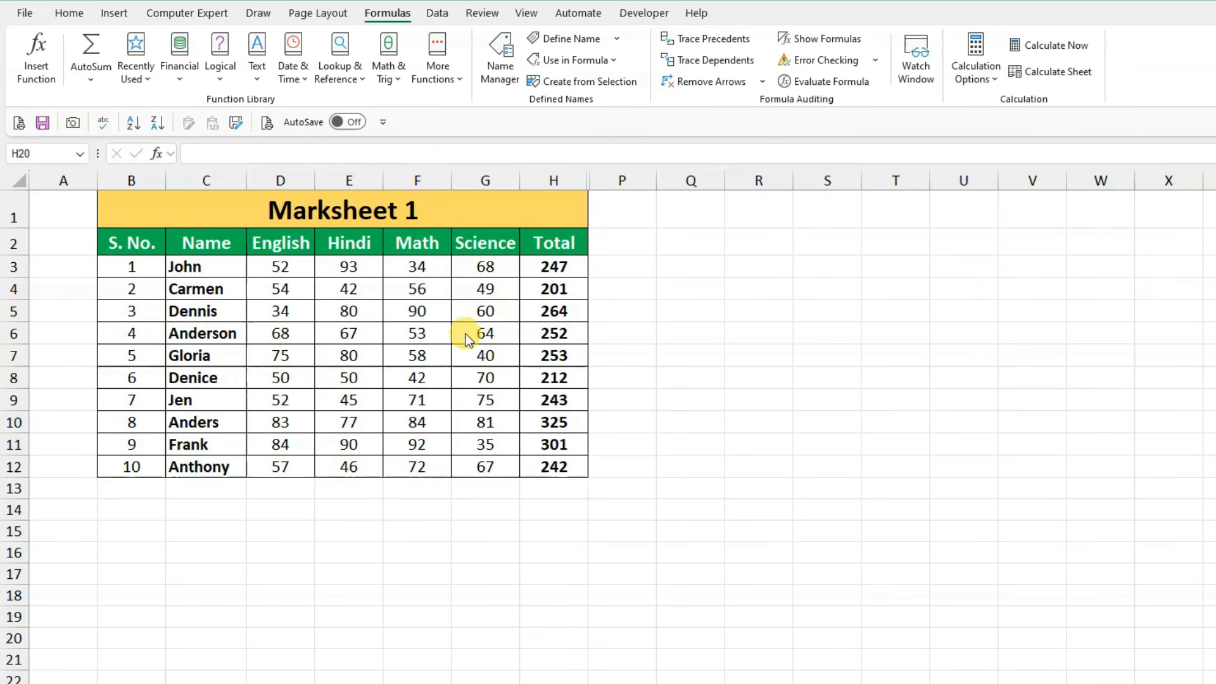
Delete the names English, Hindi, Math, Name, Science and Total together and close the Name Manager
{"action": "left_click", "coordinate": [506, 64]}
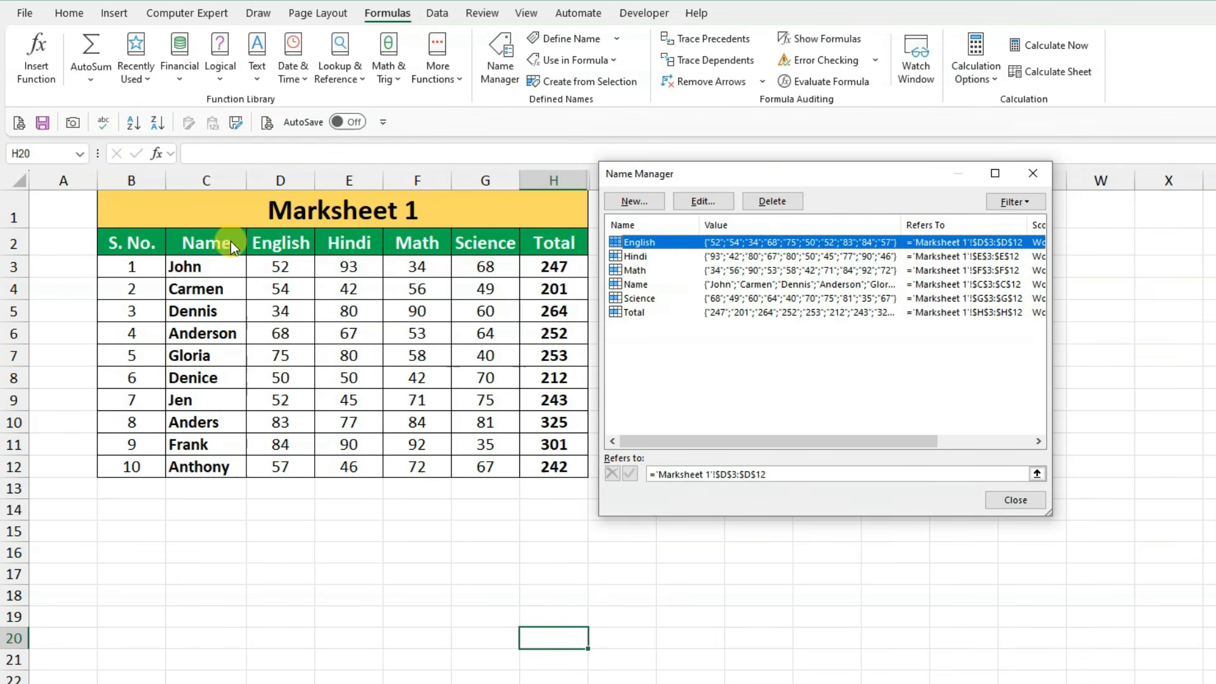
{"action": "left_click", "coordinate": [637, 331]}
{"action": "left_click_drag", "start_coordinate": [638, 329], "coordinate": [632, 237]}
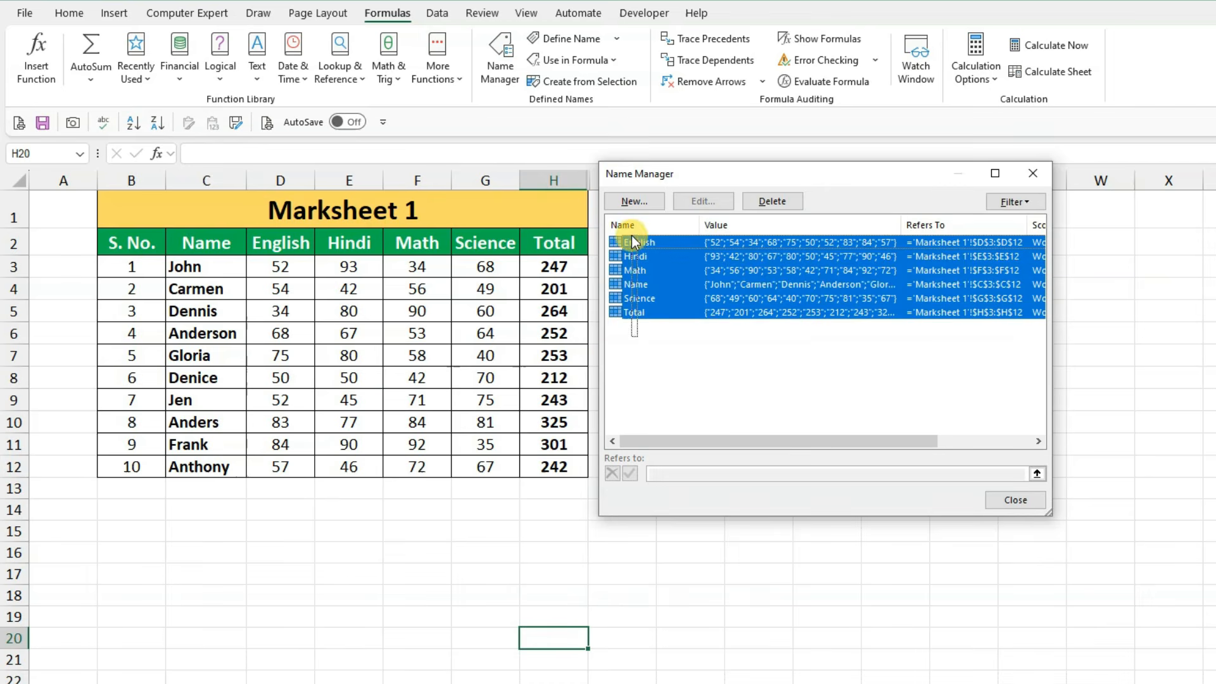
{"action": "left_click", "coordinate": [779, 203]}
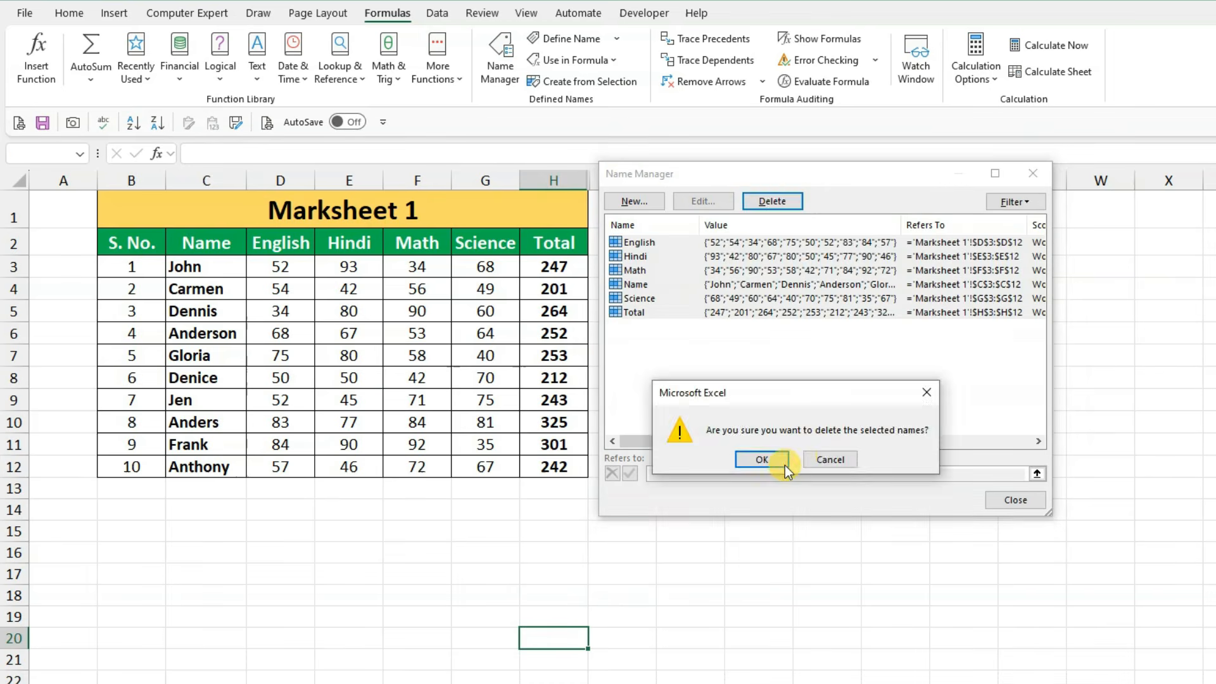
{"action": "left_click", "coordinate": [766, 458]}
{"action": "left_click", "coordinate": [1014, 500]}
Create names from the selection C2:H12 using only the values in its left column
{"action": "left_click_drag", "start_coordinate": [193, 244], "coordinate": [564, 460]}
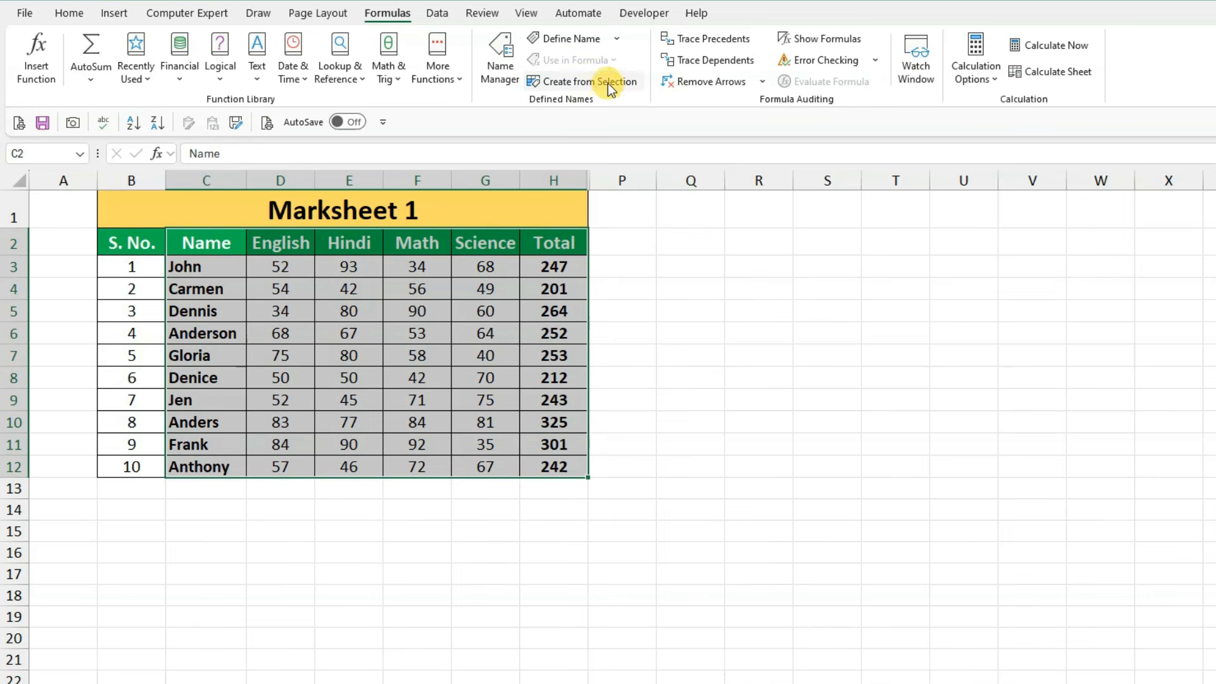
{"action": "left_click", "coordinate": [592, 81]}
{"action": "left_click", "coordinate": [737, 320]}
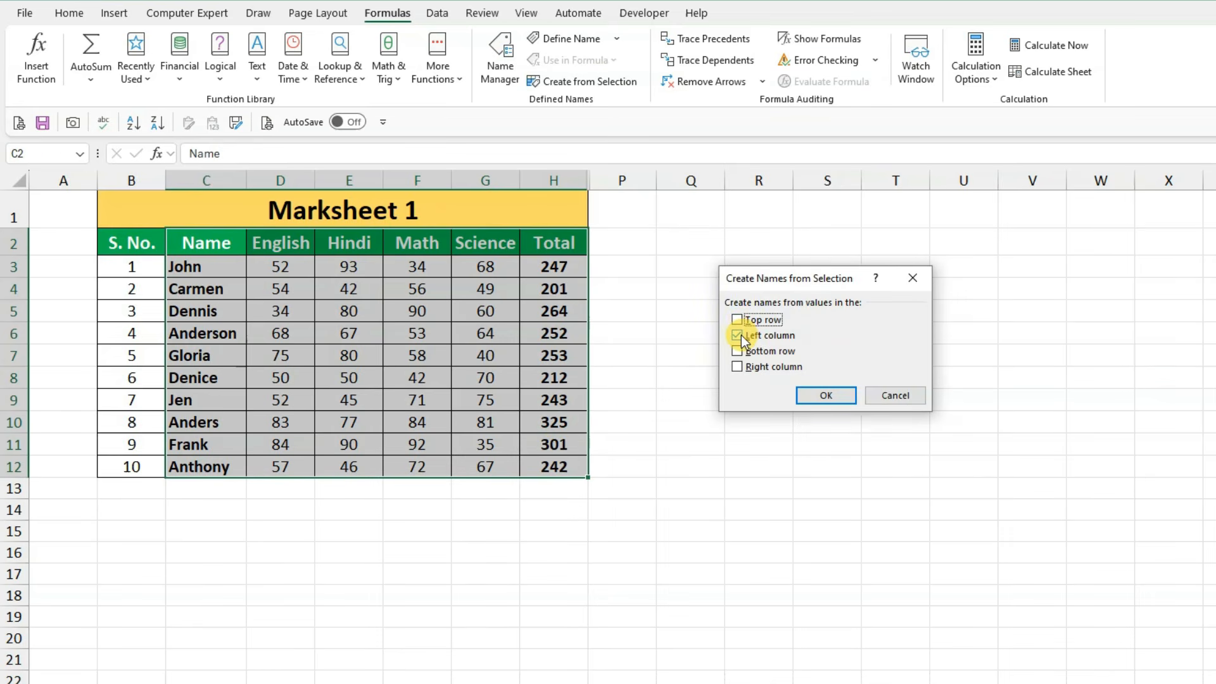
{"action": "left_click", "coordinate": [826, 395]}
Try the range names created for the students in rows 3 and 4 one after the other in a formula in E15
{"action": "left_click", "coordinate": [348, 531]}
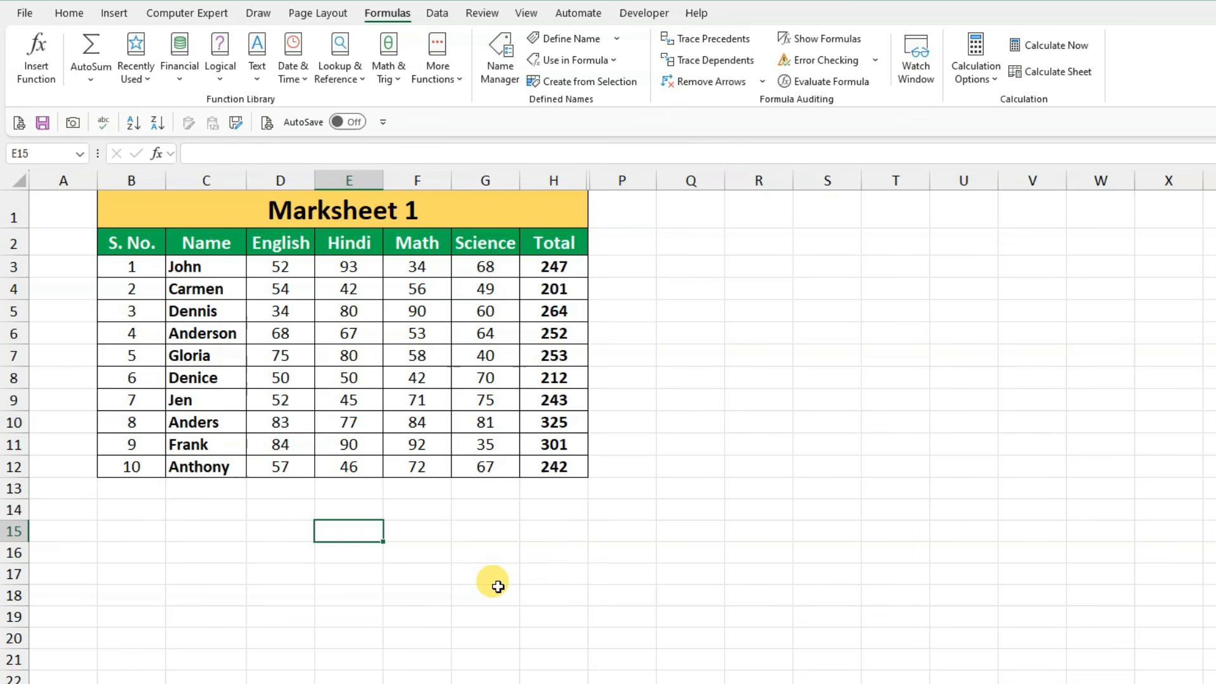
{"action": "type", "text": "=john"}
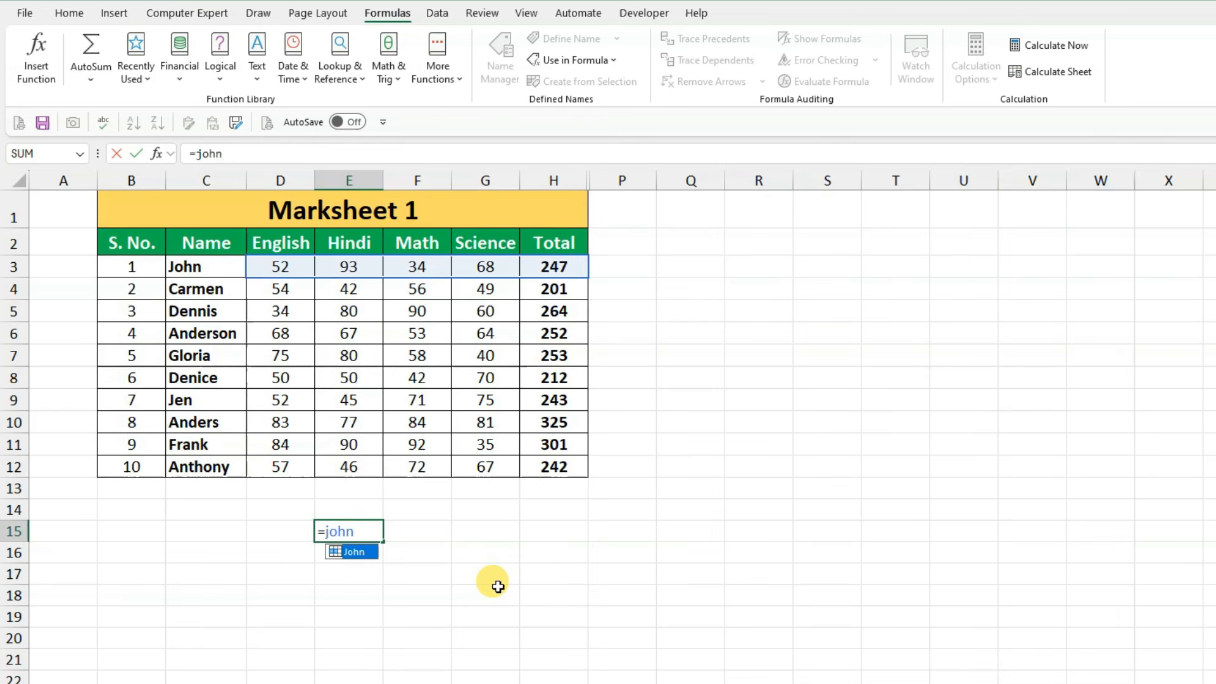
{"action": "key", "text": "Return"}
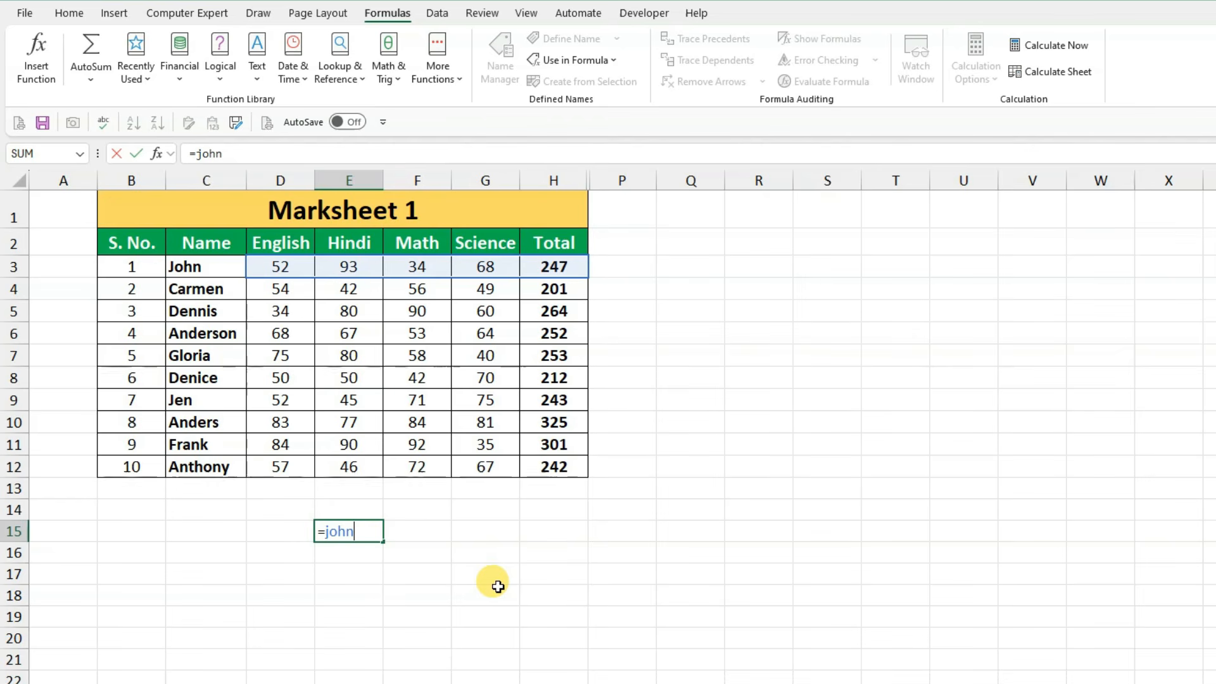
{"action": "key", "text": "BackSpace"}
{"action": "key", "text": "BackSpace"}
{"action": "key", "text": "BackSpace"}
{"action": "key", "text": "BackSpace"}
{"action": "type", "text": "car"}
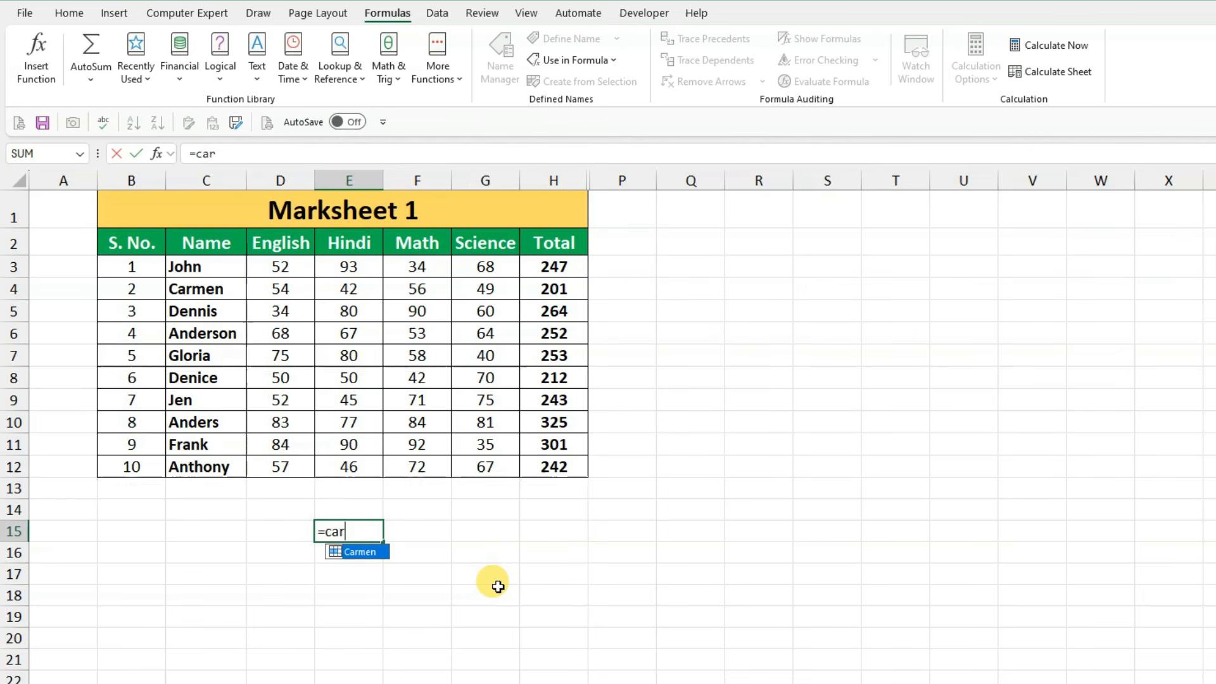
{"action": "type", "text": "m"}
{"action": "key", "text": "Tab"}
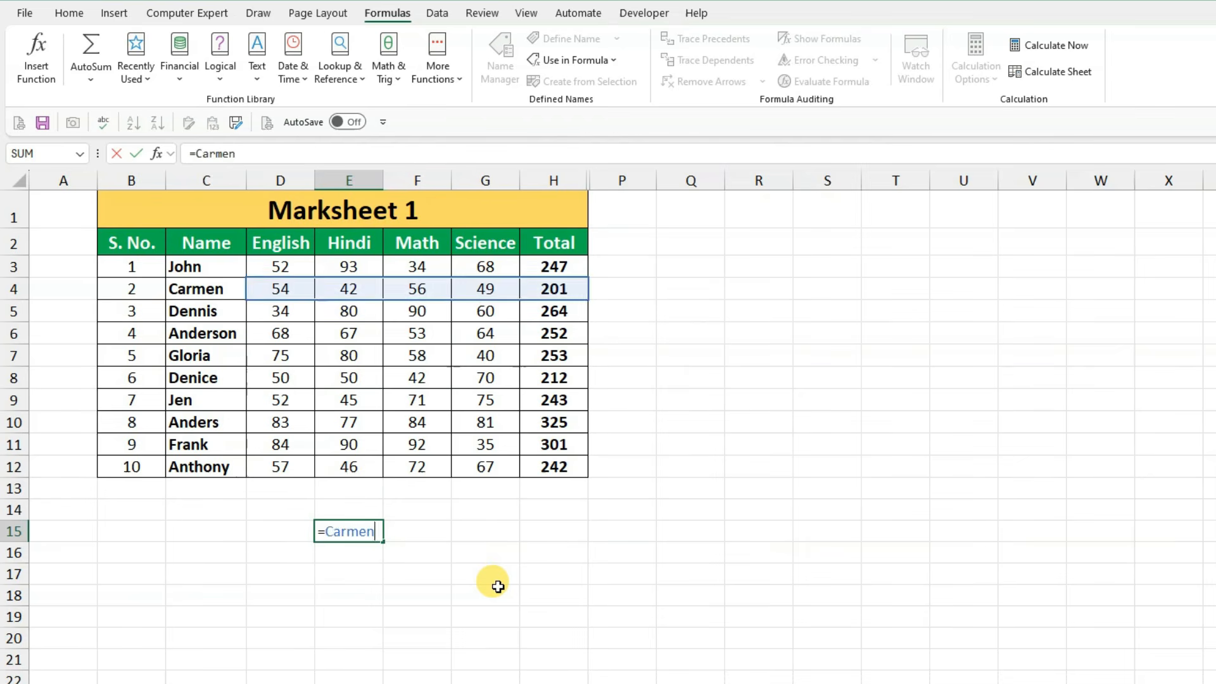
Replace the name in the E15 formula with the range name created for the student in row 7
{"action": "key", "text": "BackSpace"}
{"action": "key", "text": "BackSpace"}
{"action": "key", "text": "BackSpace"}
{"action": "key", "text": "BackSpace"}
{"action": "key", "text": "BackSpace"}
{"action": "key", "text": "BackSpace"}
{"action": "type", "text": "glori"}
{"action": "key", "text": "Tab"}
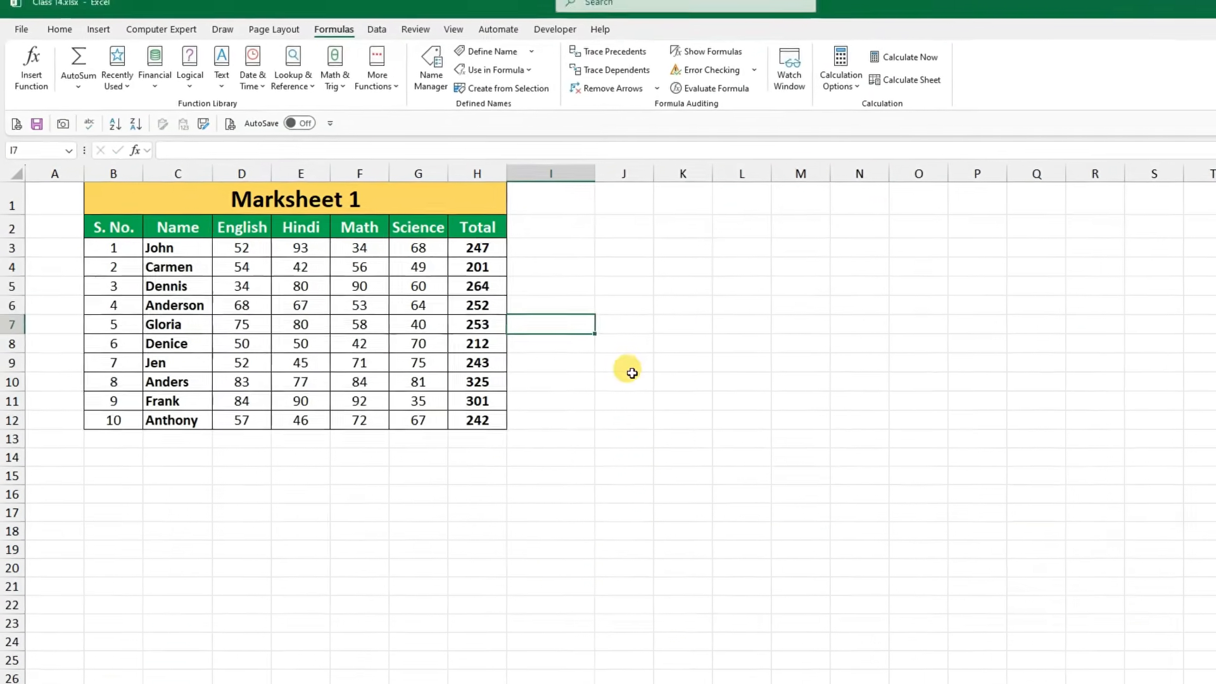
Replace the SUM formula in H7 with =D7+E7+F7+G7
{"action": "left_click", "coordinate": [675, 399]}
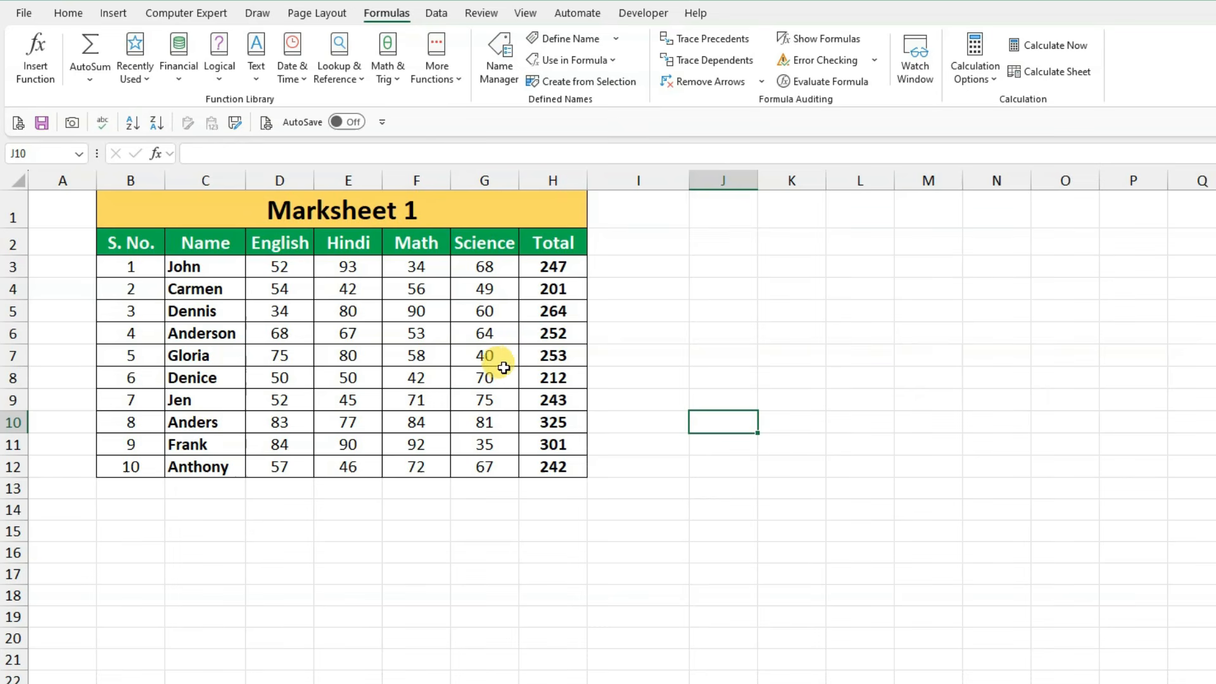
{"action": "left_click", "coordinate": [553, 359]}
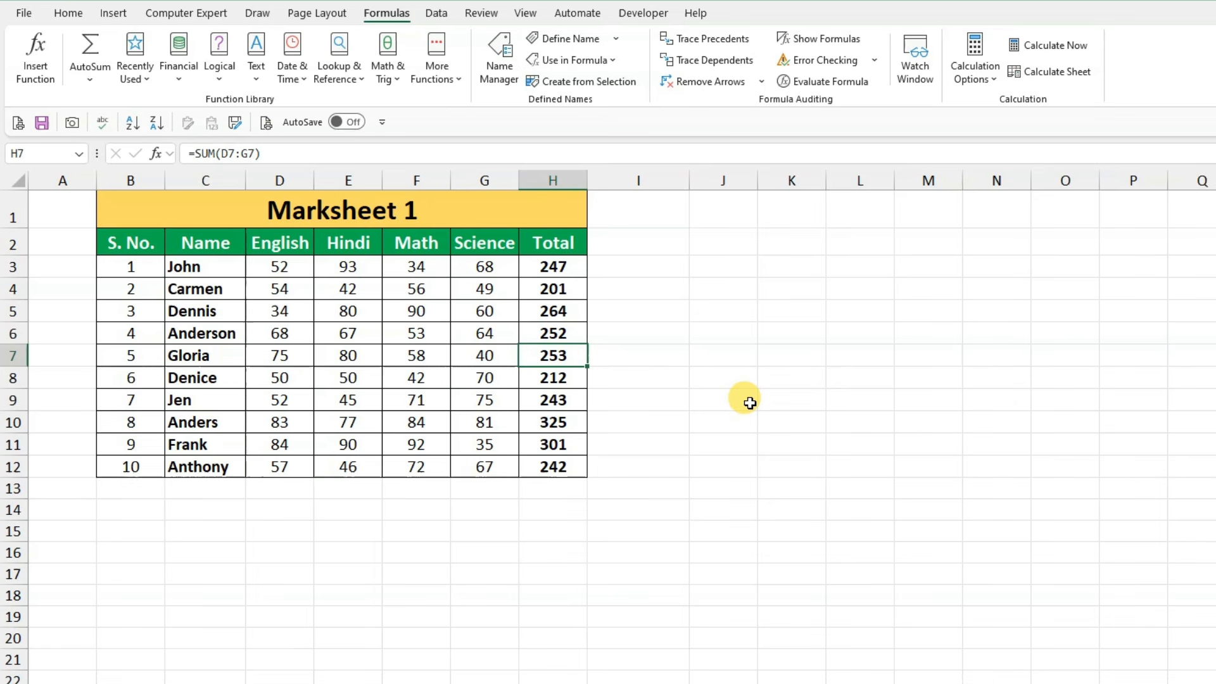
{"action": "key", "text": "Delete"}
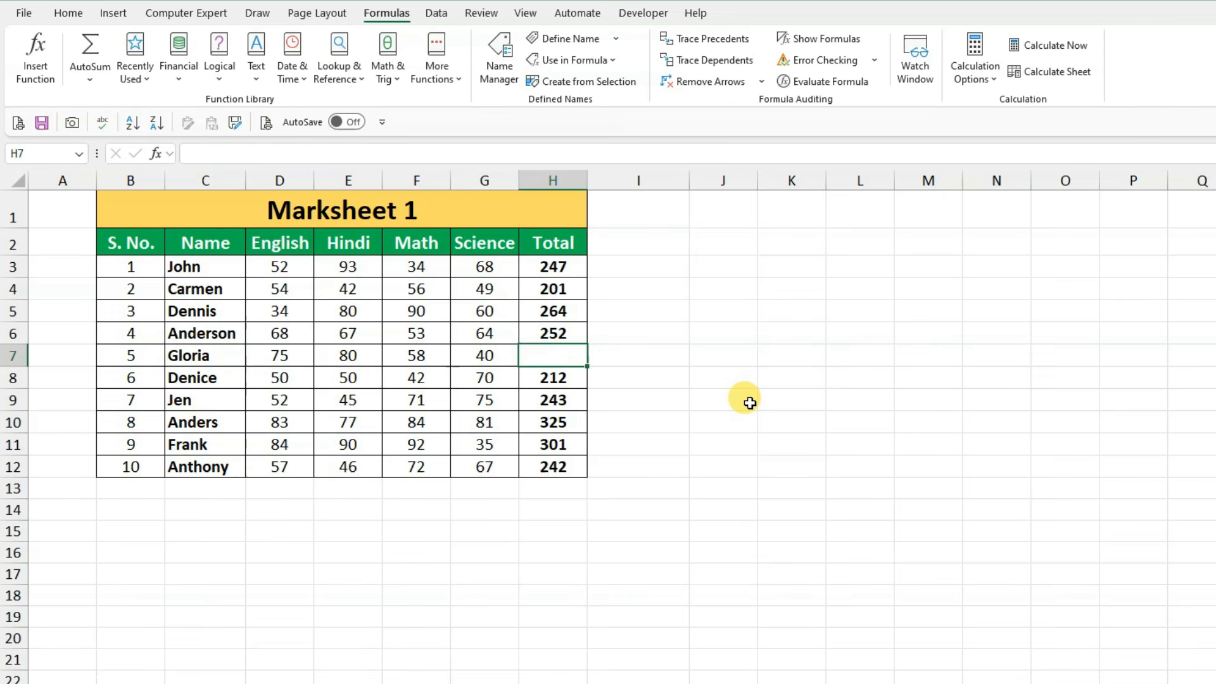
{"action": "type", "text": "="}
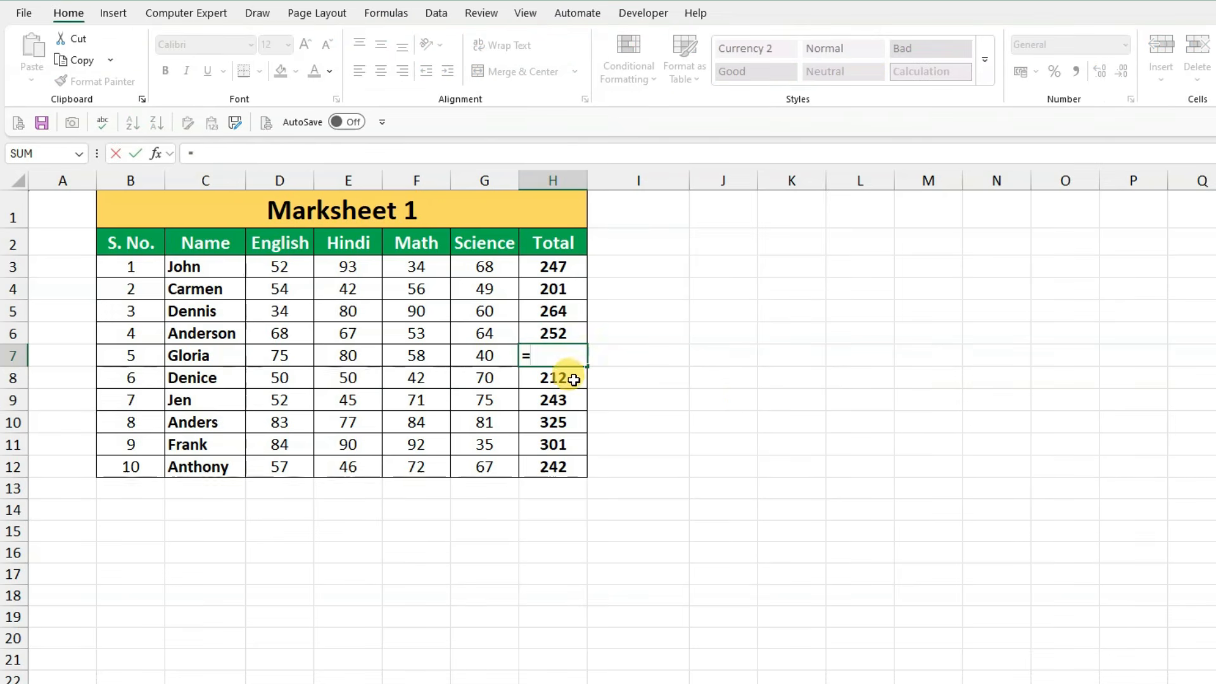
{"action": "left_click", "coordinate": [292, 357]}
{"action": "type", "text": "+"}
{"action": "left_click", "coordinate": [342, 354]}
{"action": "type", "text": "+"}
{"action": "left_click", "coordinate": [430, 356]}
{"action": "type", "text": "+"}
{"action": "left_click", "coordinate": [479, 355]}
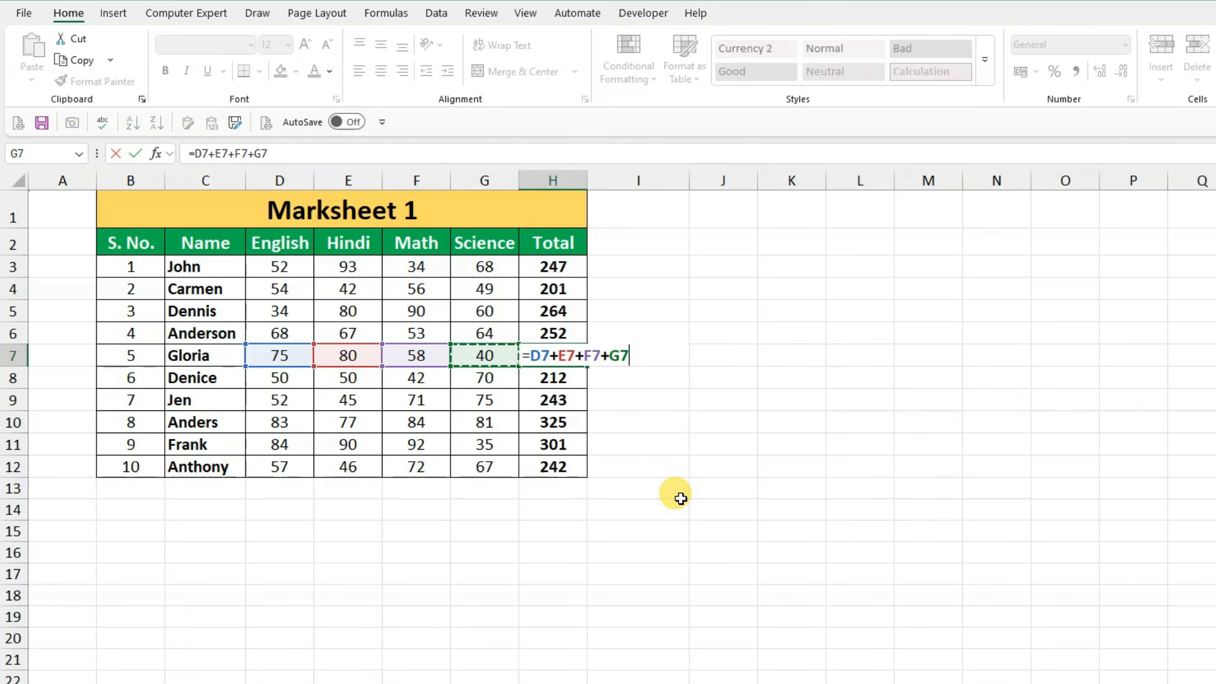
{"action": "key", "text": "Return"}
Replace the English mark in D7 with the text a
{"action": "left_click", "coordinate": [311, 355]}
{"action": "type", "text": "a"}
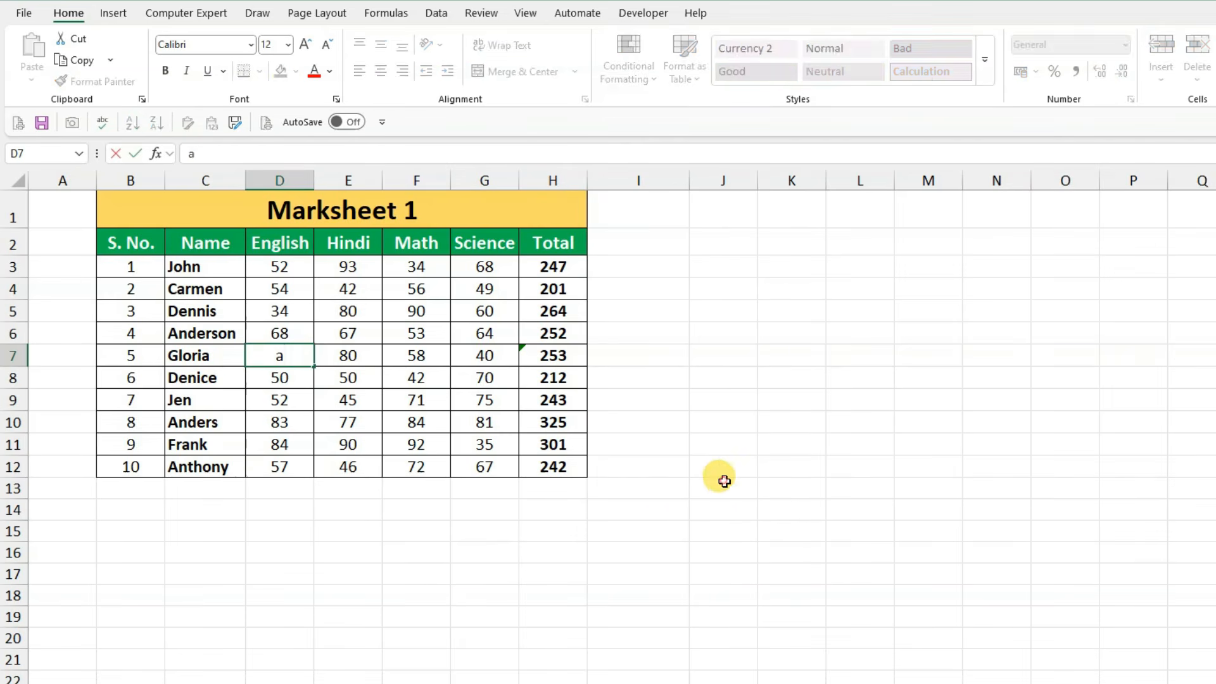
{"action": "left_click", "coordinate": [718, 485]}
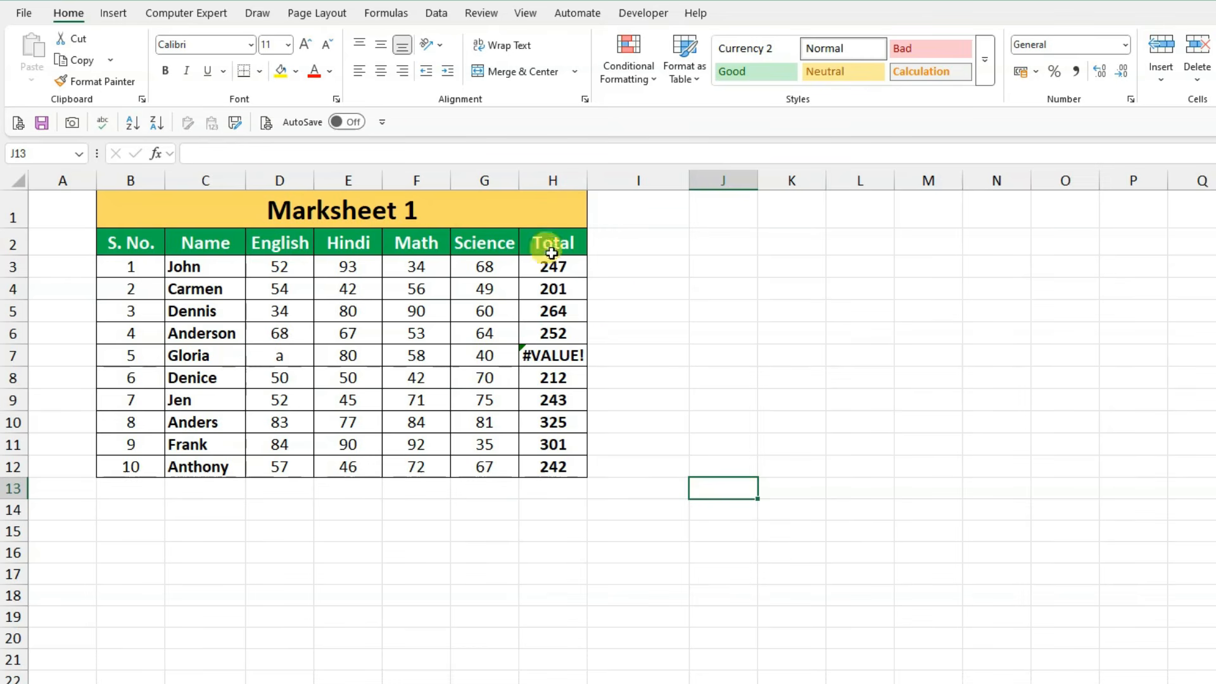
Run Error Checking on the sheet and inspect the row 7 marks used by the formula in H7
{"action": "left_click", "coordinate": [387, 13]}
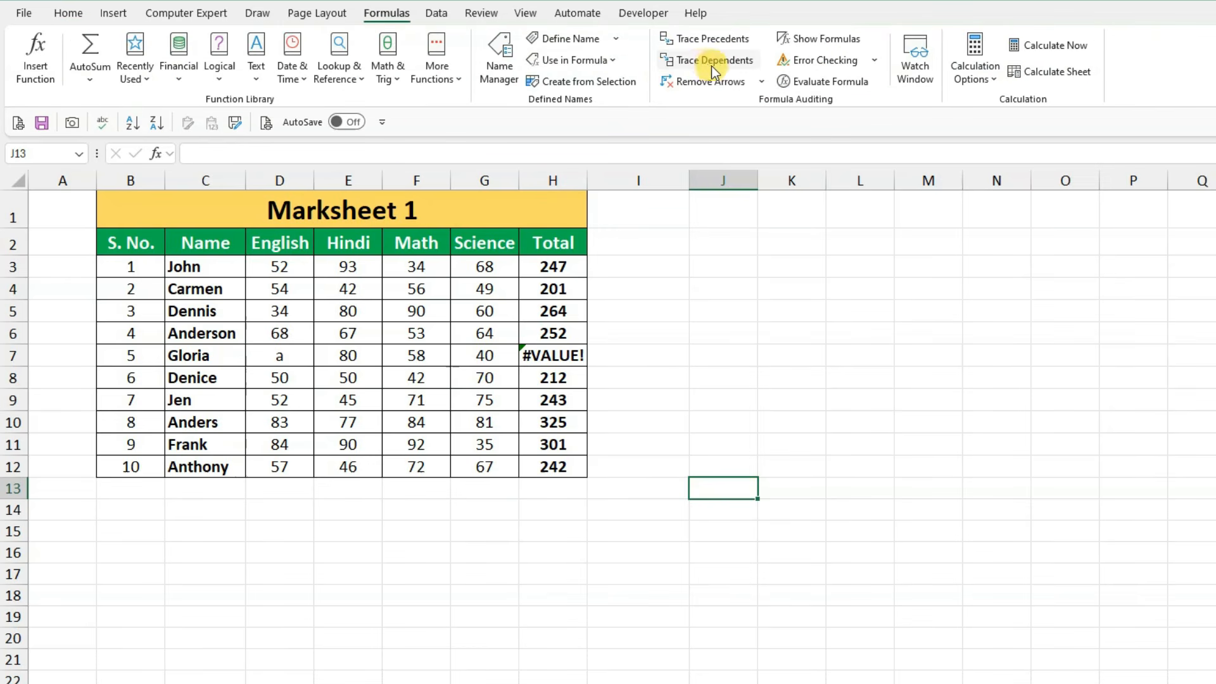
{"action": "left_click", "coordinate": [819, 61]}
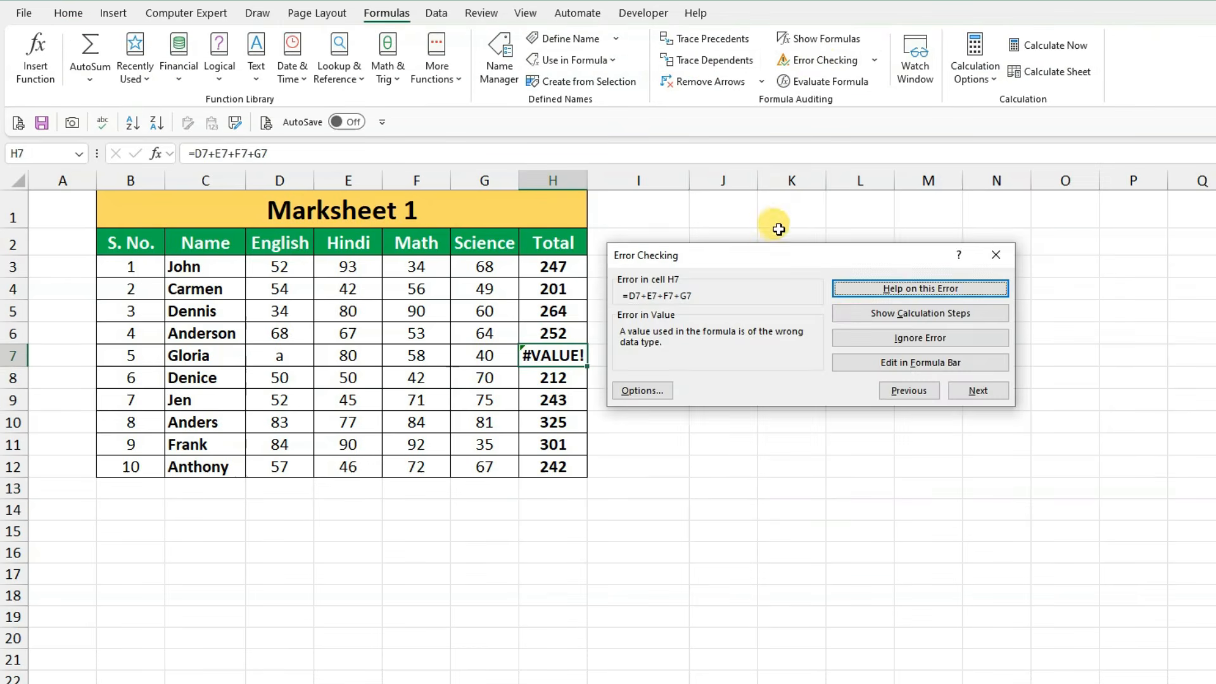
{"action": "left_click_drag", "start_coordinate": [784, 255], "coordinate": [784, 239]}
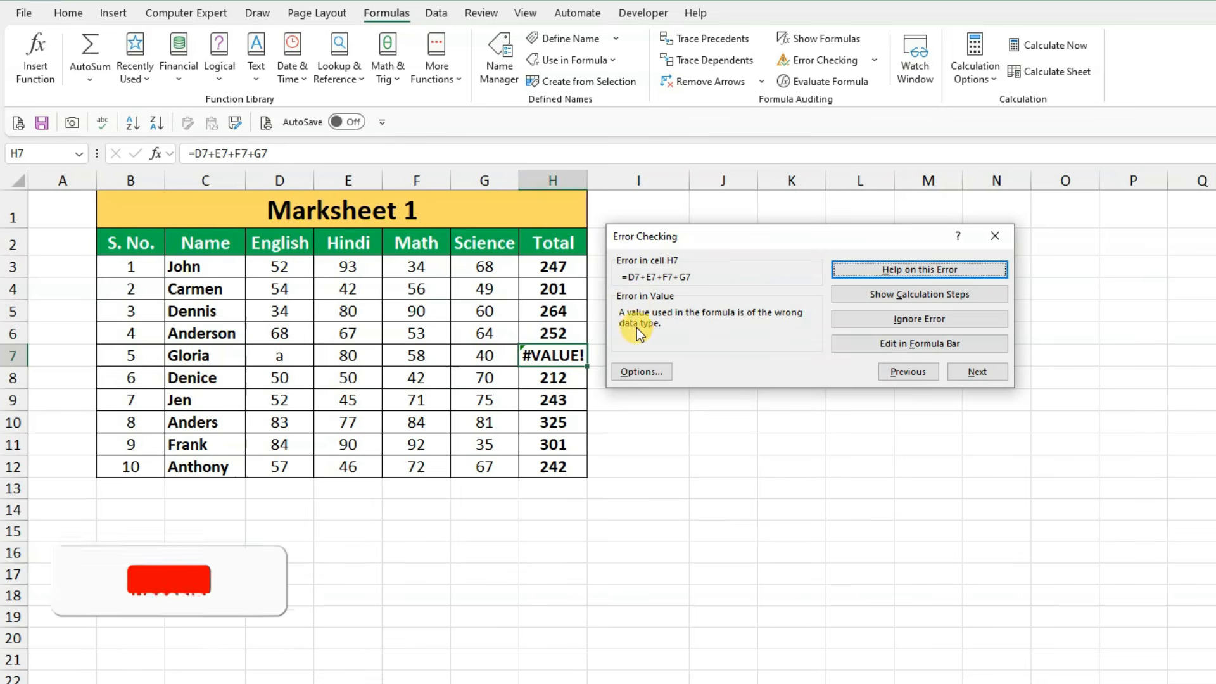
{"action": "left_click", "coordinate": [486, 358]}
{"action": "left_click", "coordinate": [428, 355]}
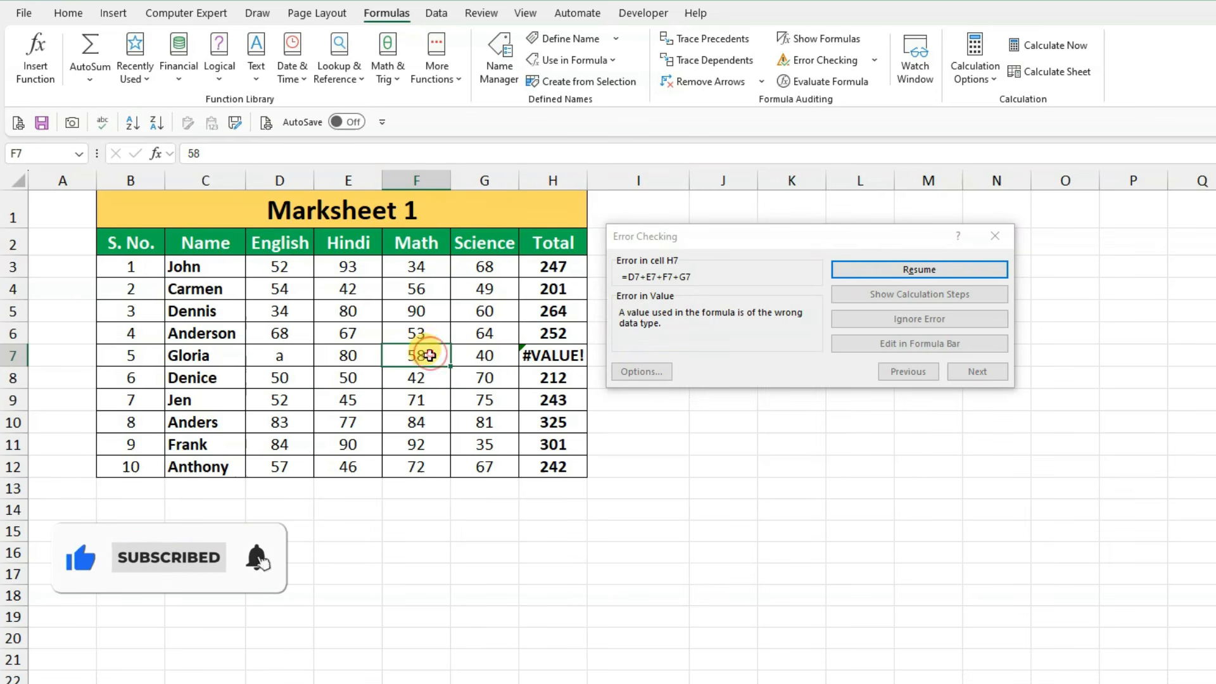
{"action": "left_click", "coordinate": [283, 369]}
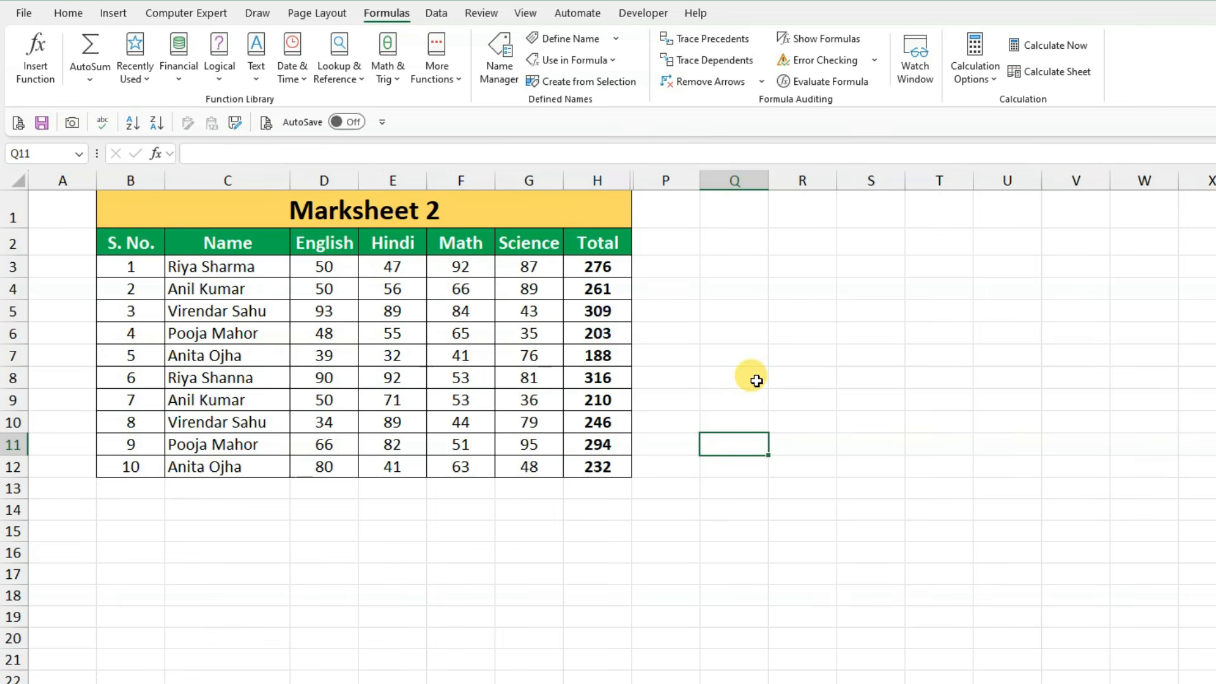
Trace the precedents of the total in H6 on Marksheet 2 and remove the arrows
{"action": "left_click", "coordinate": [734, 357]}
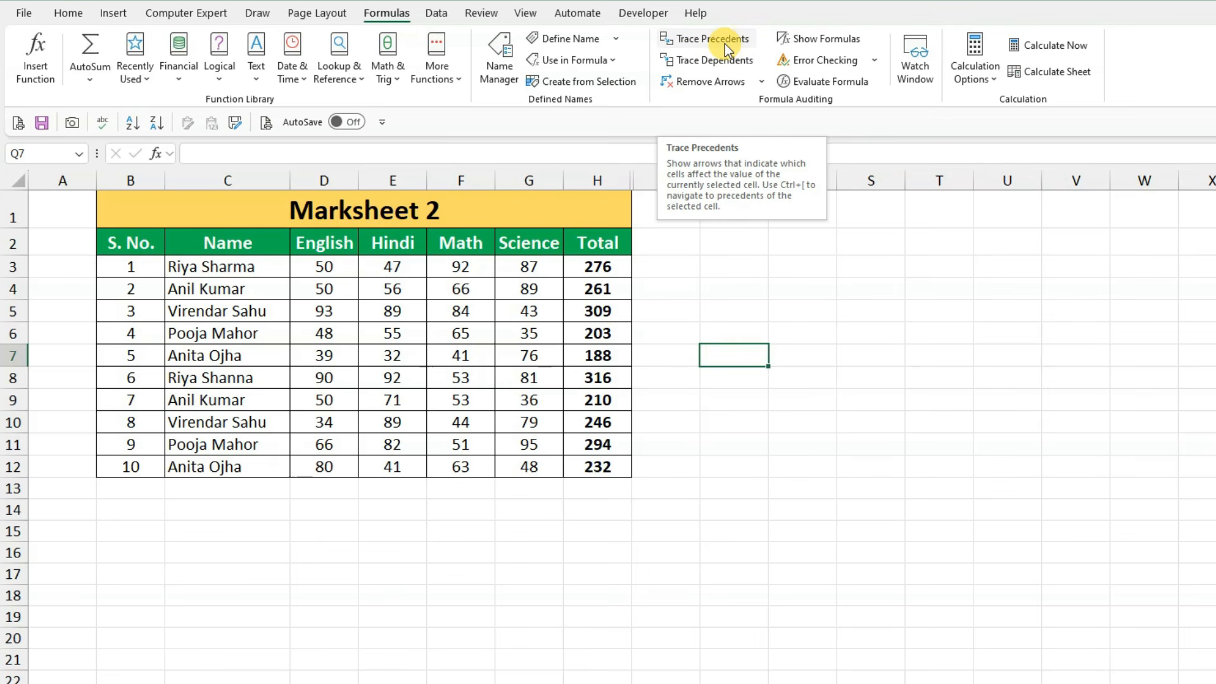
{"action": "left_click", "coordinate": [673, 304]}
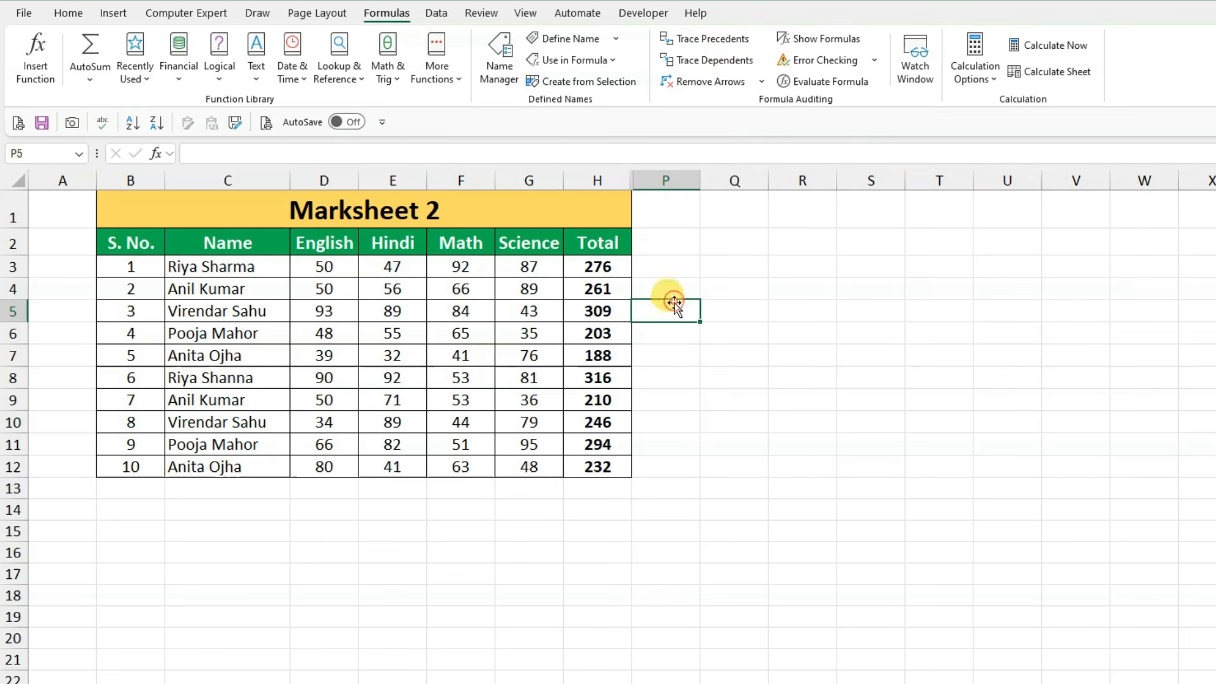
{"action": "left_click", "coordinate": [598, 338]}
{"action": "left_click", "coordinate": [598, 311]}
{"action": "left_click", "coordinate": [599, 353]}
{"action": "left_click", "coordinate": [605, 336]}
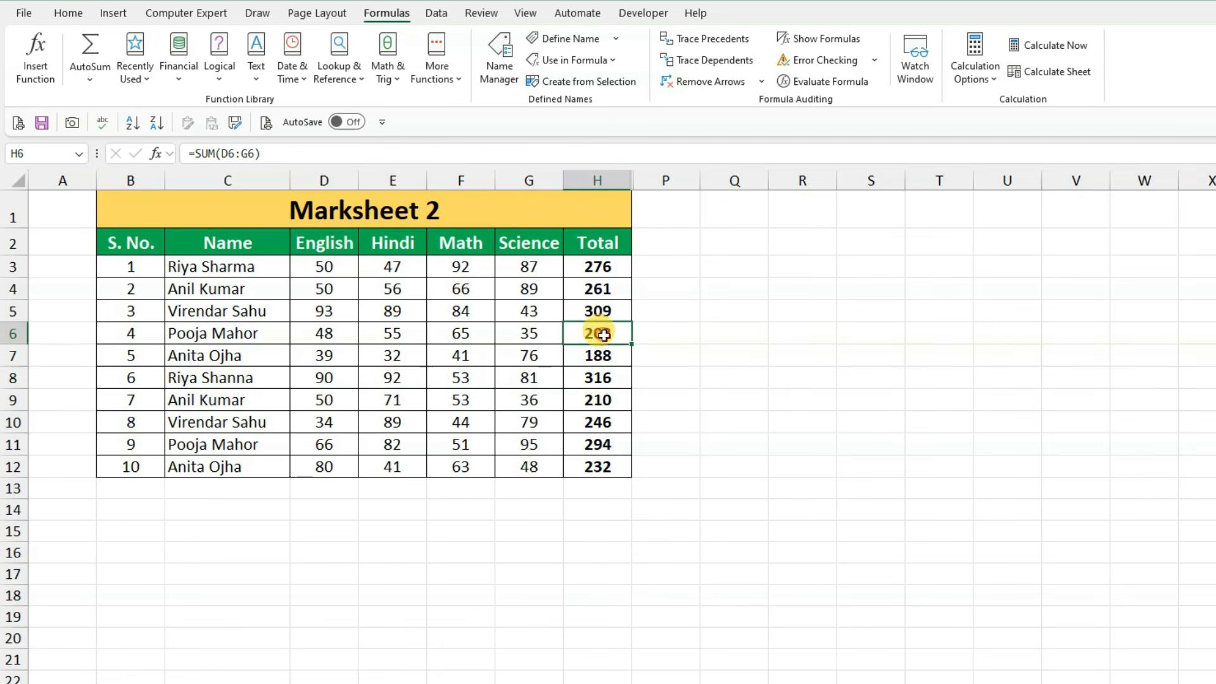
{"action": "left_click", "coordinate": [713, 39]}
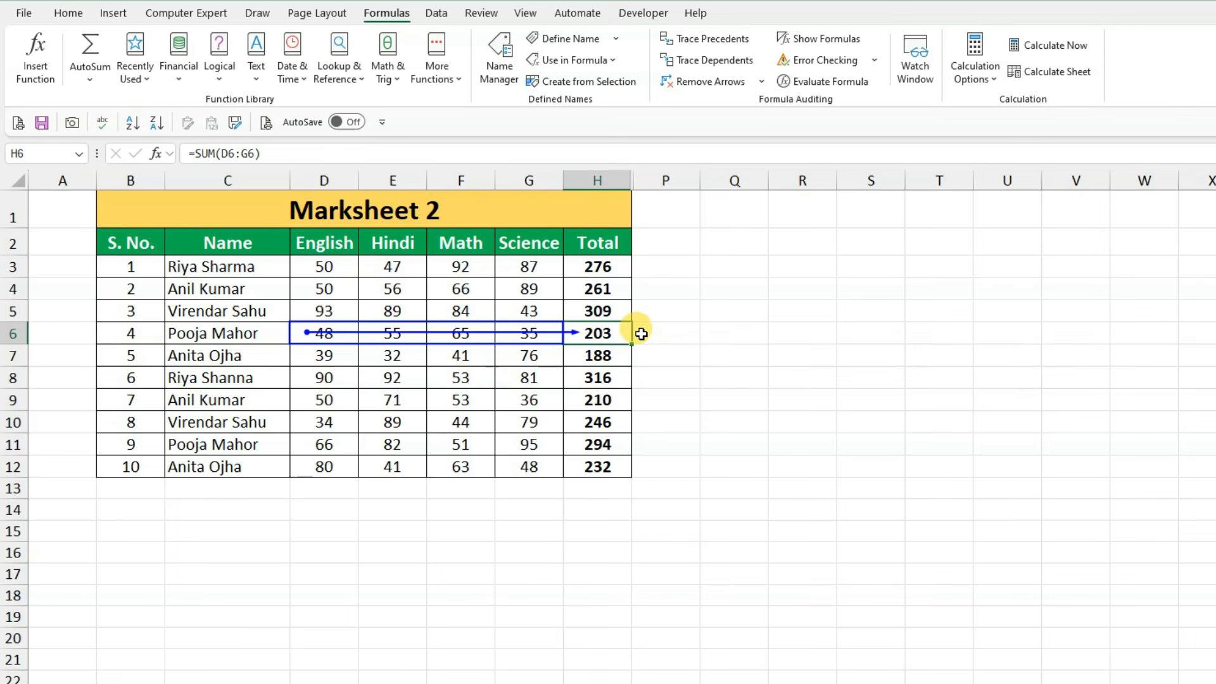
{"action": "left_click", "coordinate": [710, 83]}
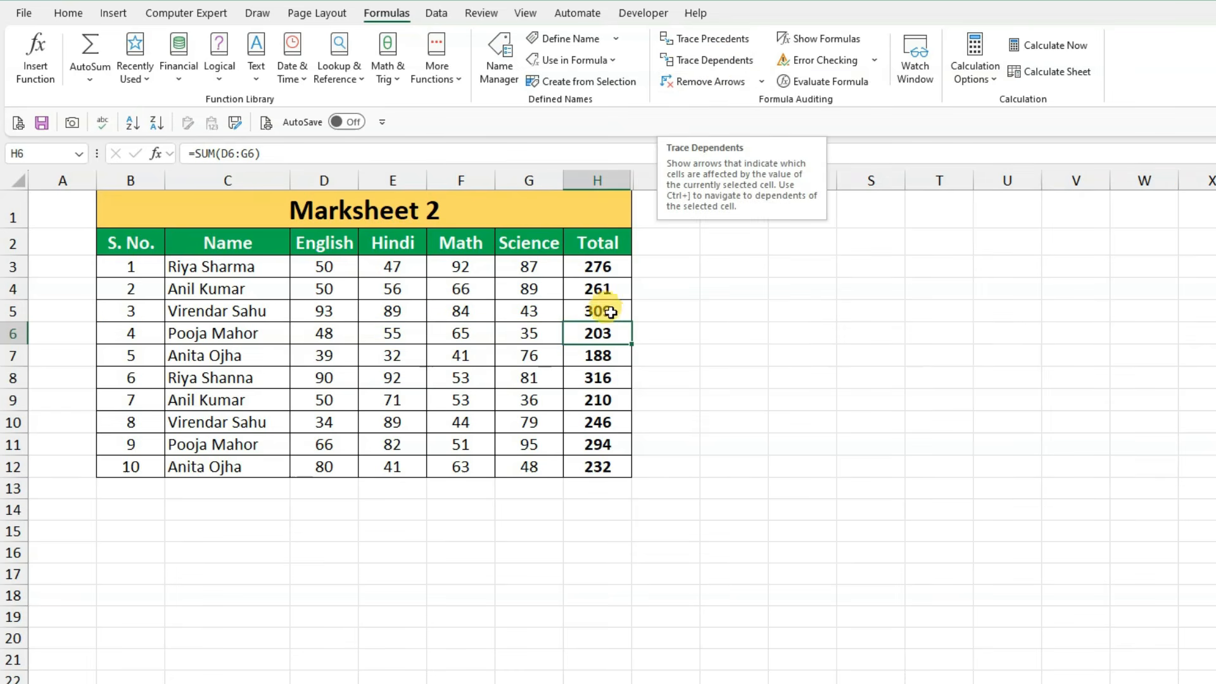
Examine the marks and totals in rows 6 and 7, and trace the dependents of the Math mark in F12
{"action": "left_click", "coordinate": [474, 334]}
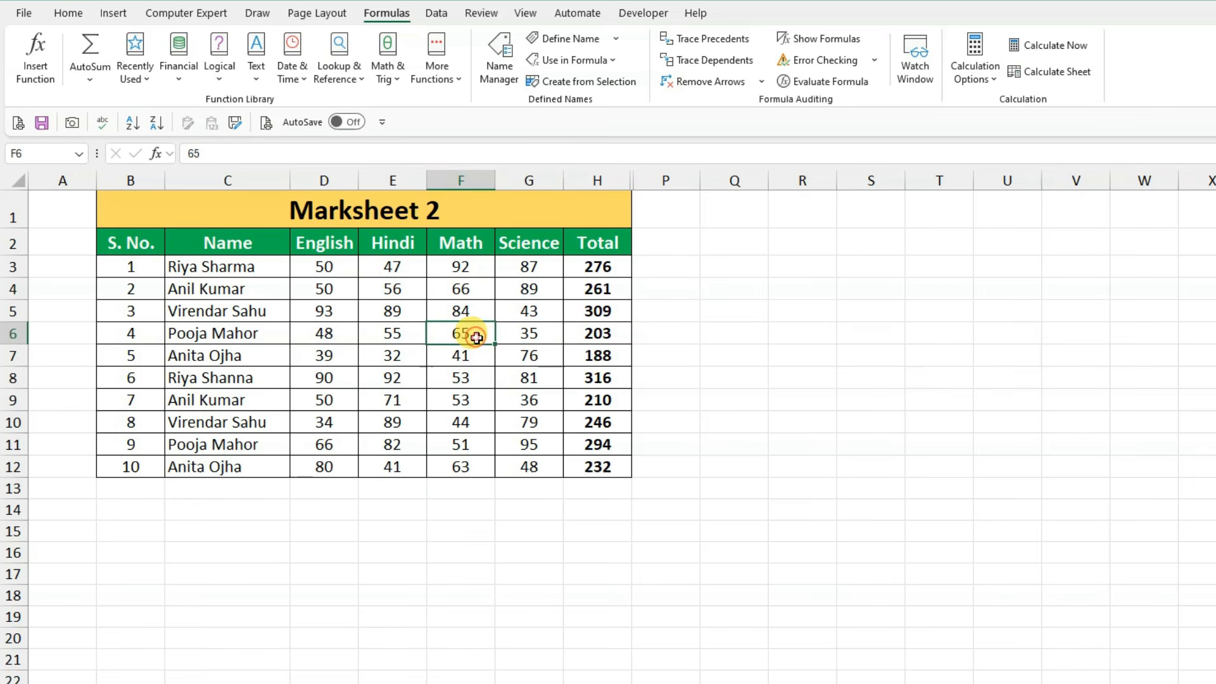
{"action": "left_click", "coordinate": [395, 334]}
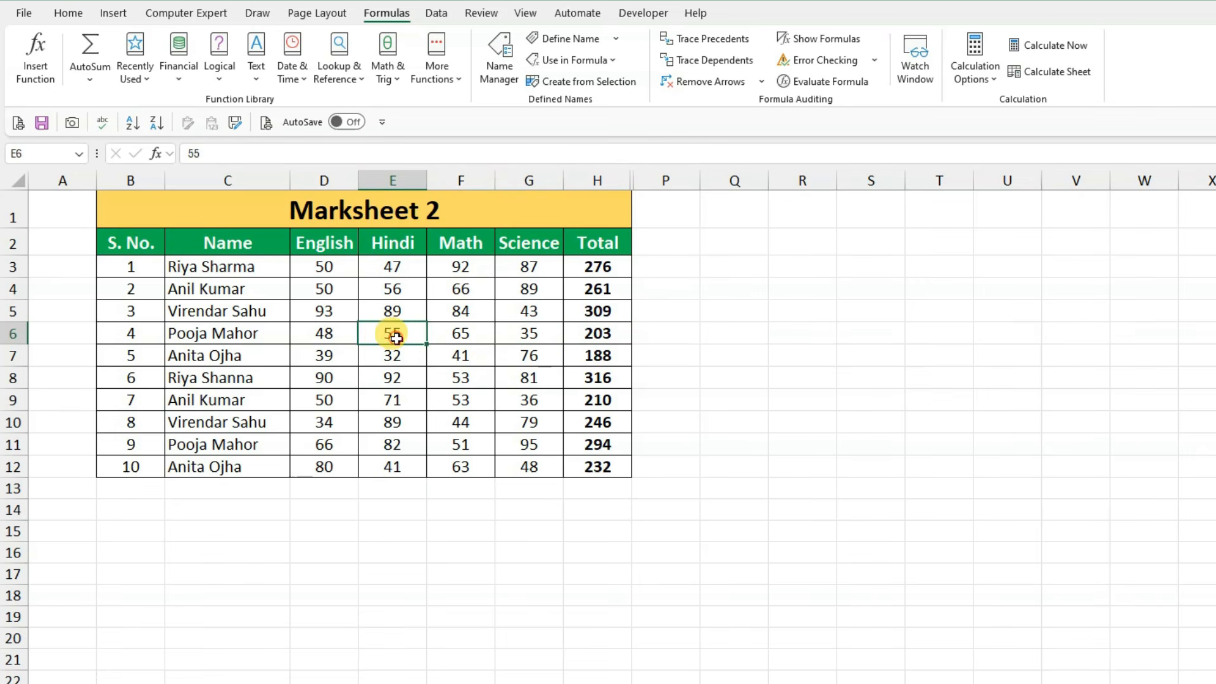
{"action": "left_click", "coordinate": [408, 374]}
{"action": "left_click", "coordinate": [451, 360]}
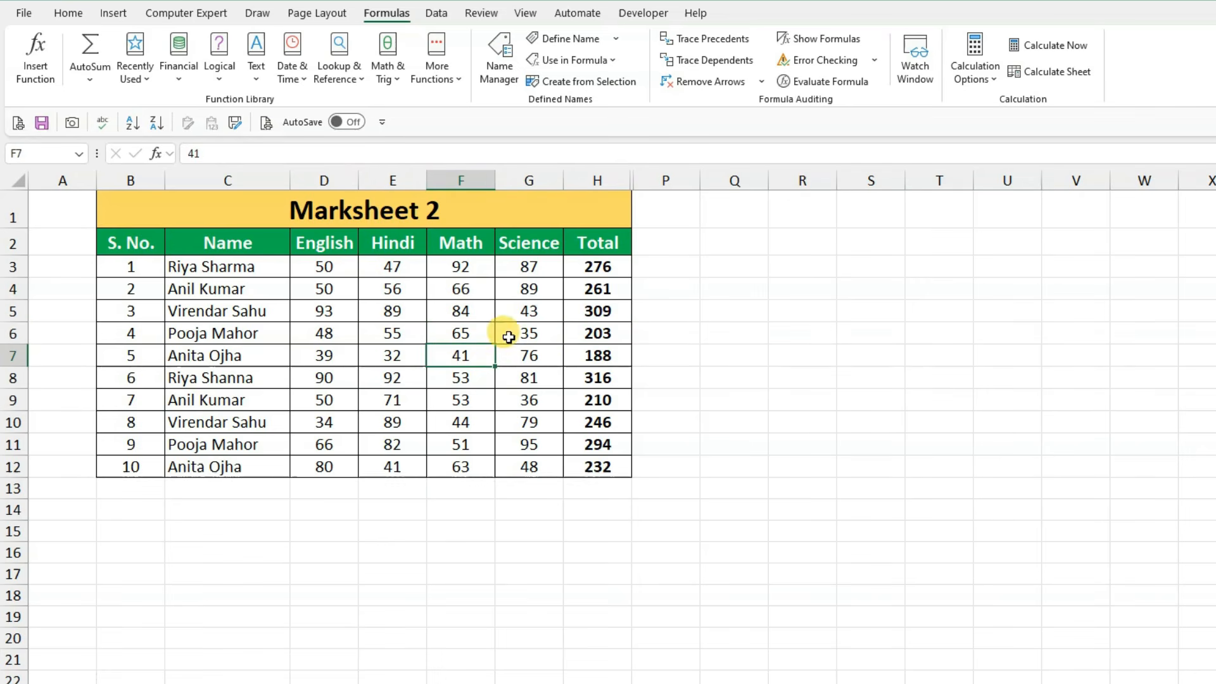
{"action": "left_click", "coordinate": [598, 330]}
{"action": "left_click", "coordinate": [467, 336]}
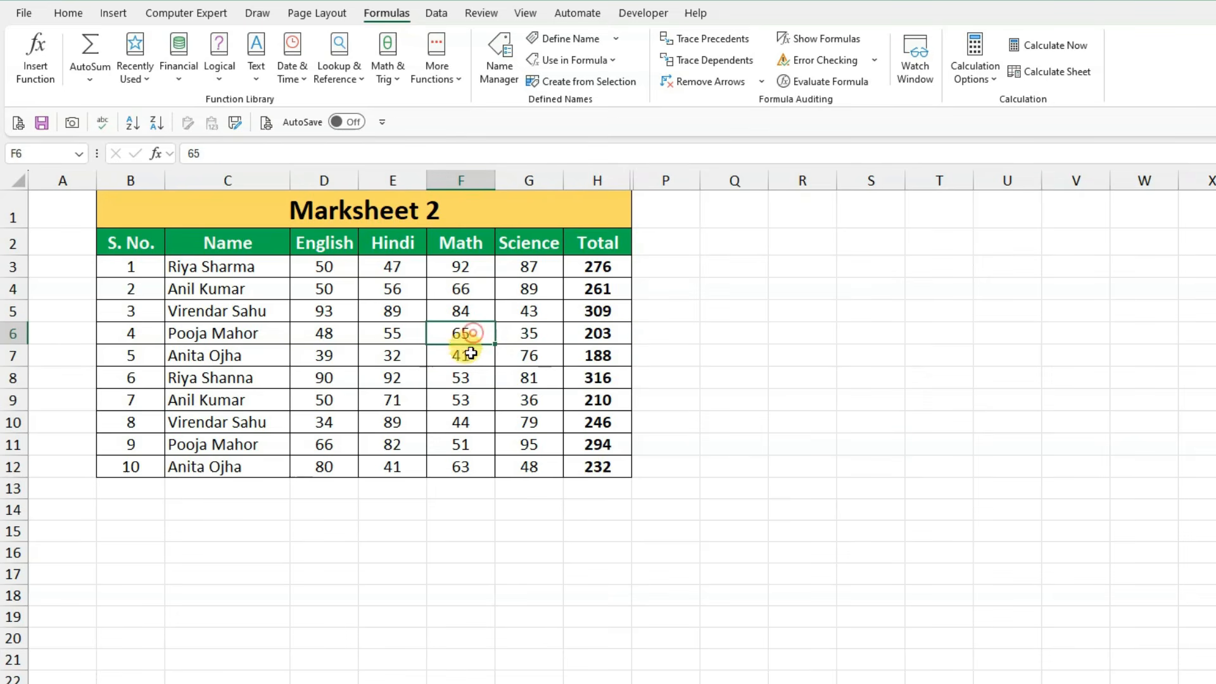
{"action": "left_click", "coordinate": [456, 358]}
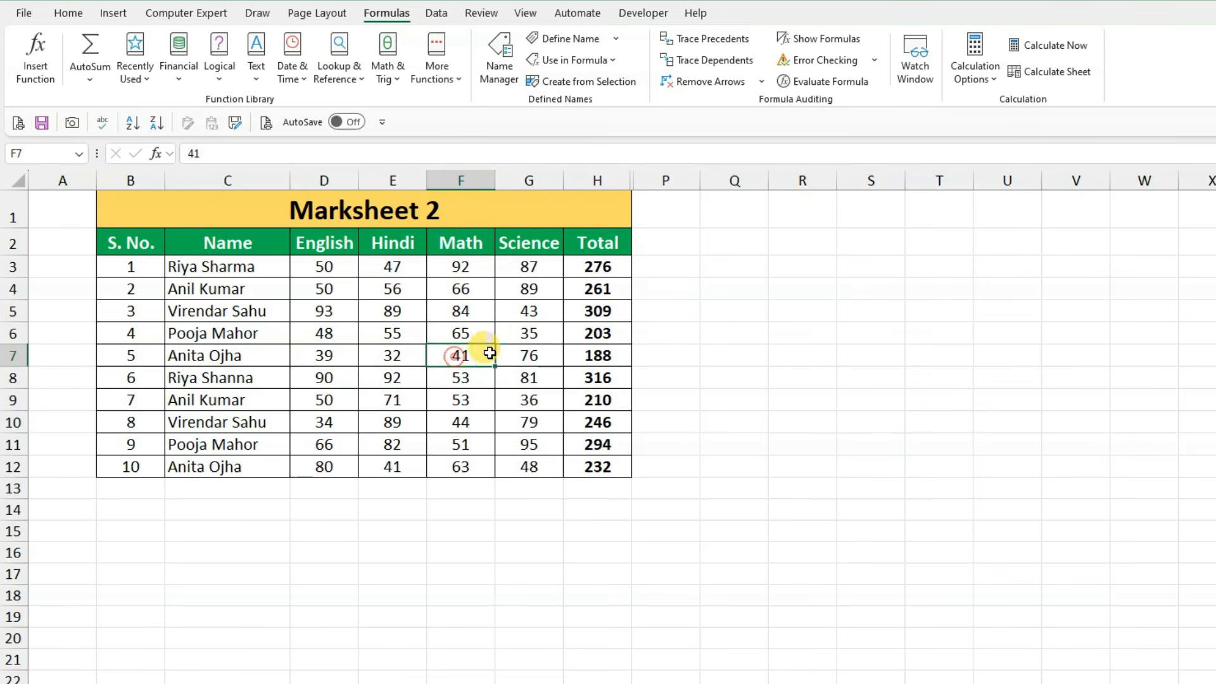
{"action": "left_click", "coordinate": [591, 355]}
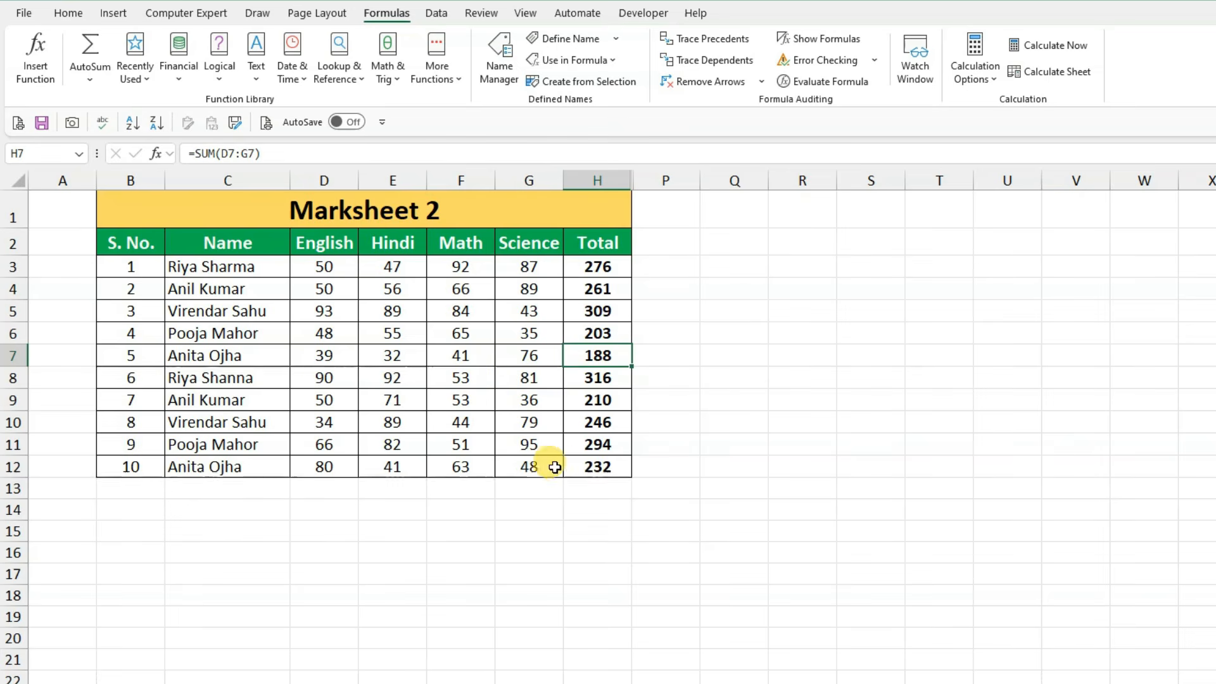
{"action": "left_click", "coordinate": [469, 467]}
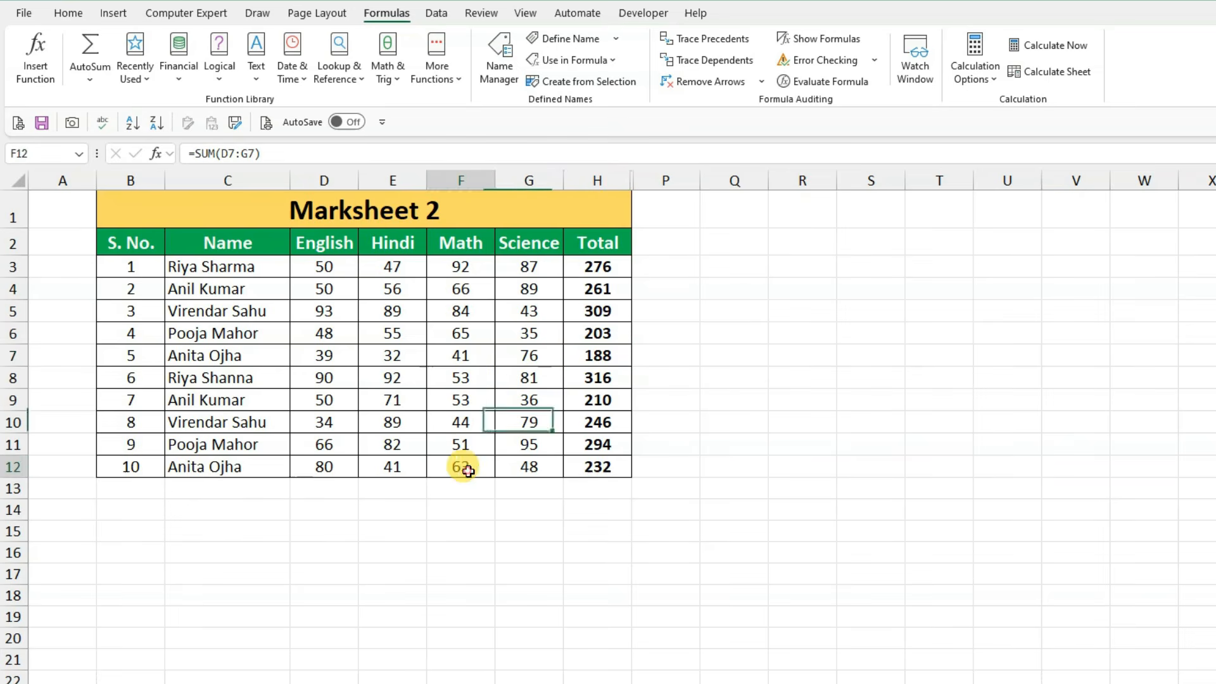
{"action": "left_click", "coordinate": [709, 60]}
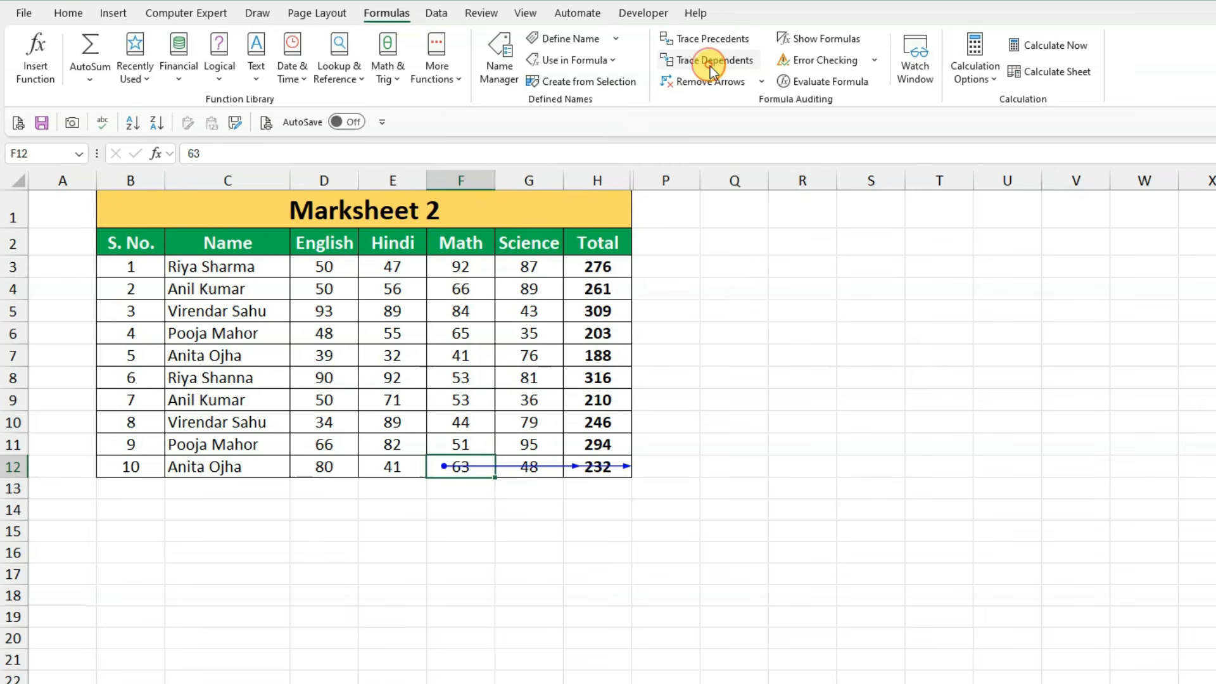
Move the total formula from H12 to Q14, and trace the dependents of the Math mark in F12 to its new location
{"action": "left_click", "coordinate": [599, 472]}
{"action": "mouse_move", "coordinate": [603, 477]}
{"action": "left_mouse_down"}
{"action": "mouse_move", "coordinate": [737, 499]}
{"action": "mouse_move", "coordinate": [723, 528]}
{"action": "left_mouse_up"}
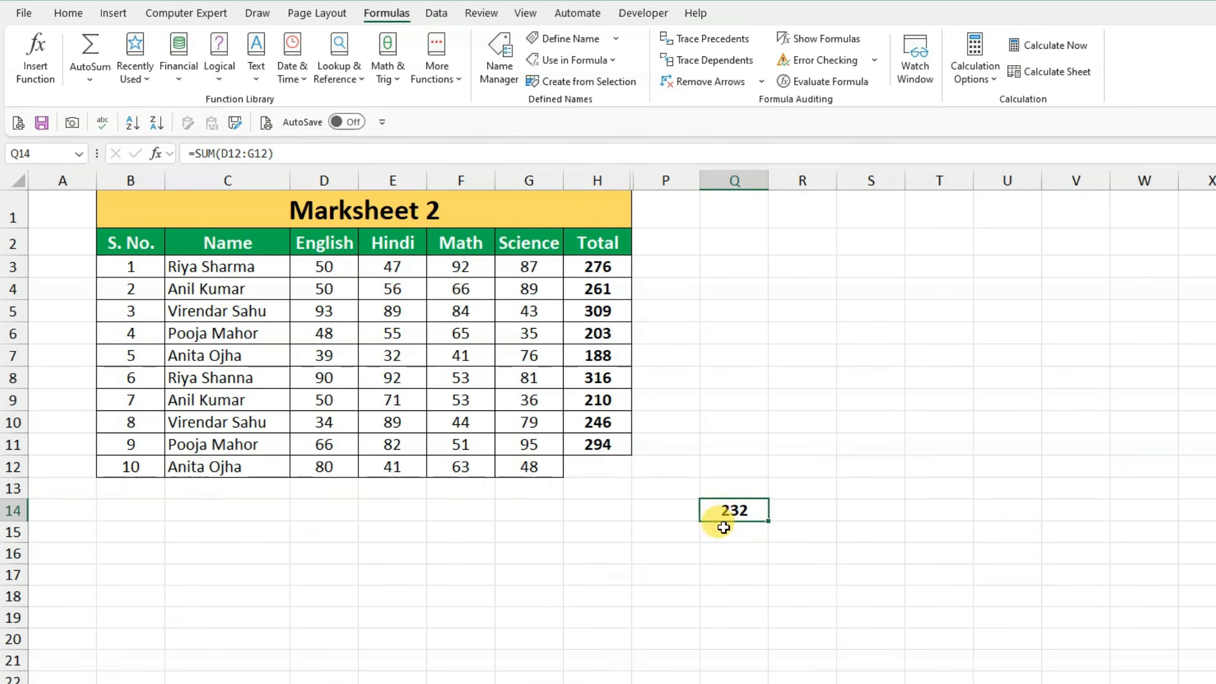
{"action": "left_click", "coordinate": [467, 467]}
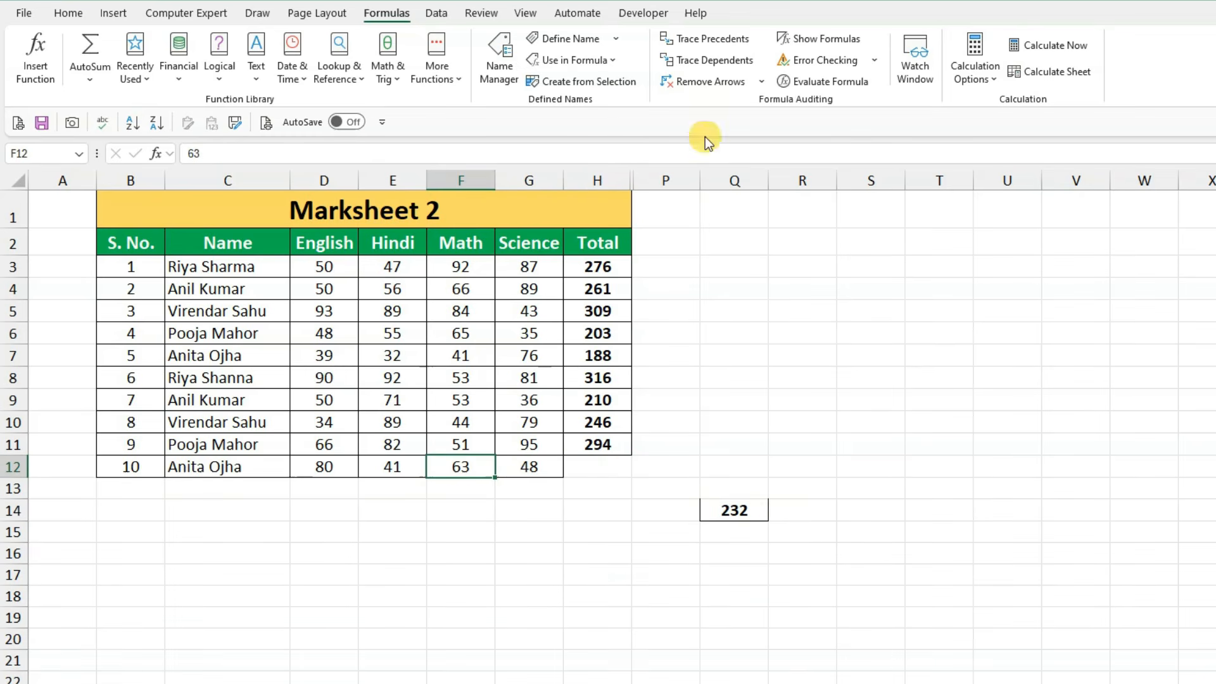
{"action": "left_click", "coordinate": [706, 61]}
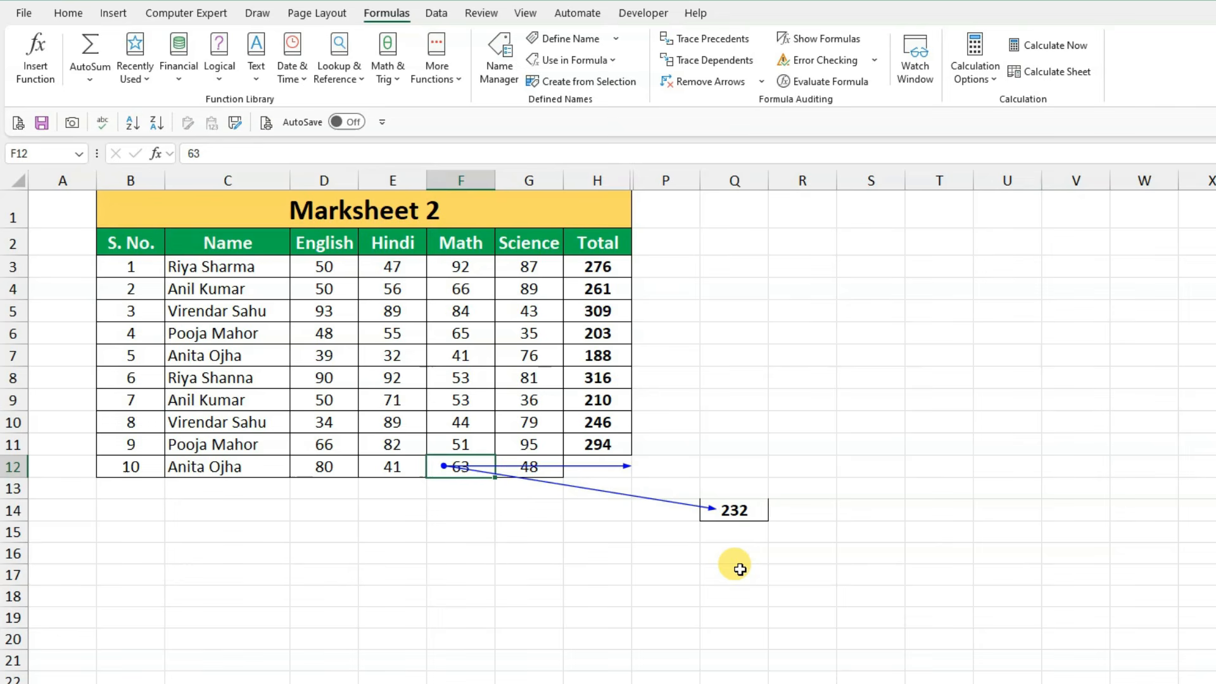
{"action": "left_click", "coordinate": [712, 84]}
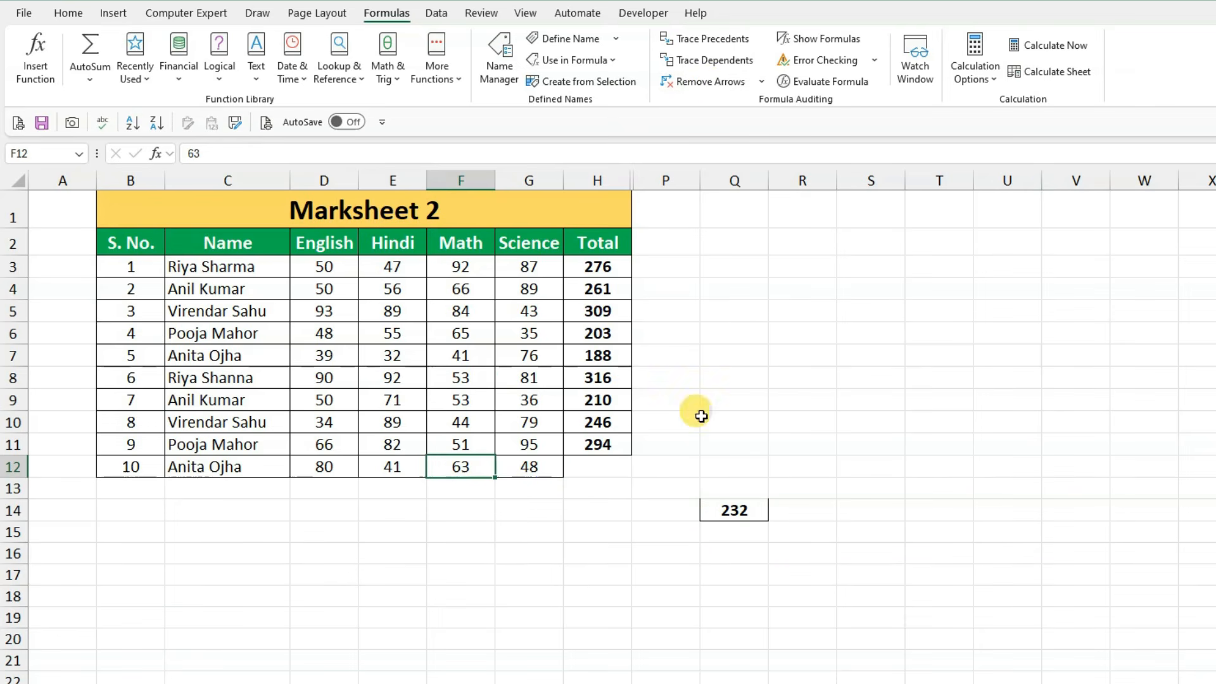
Display the formulas in the cells of Marksheet 2, and switch back to showing their results
{"action": "left_click", "coordinate": [638, 359]}
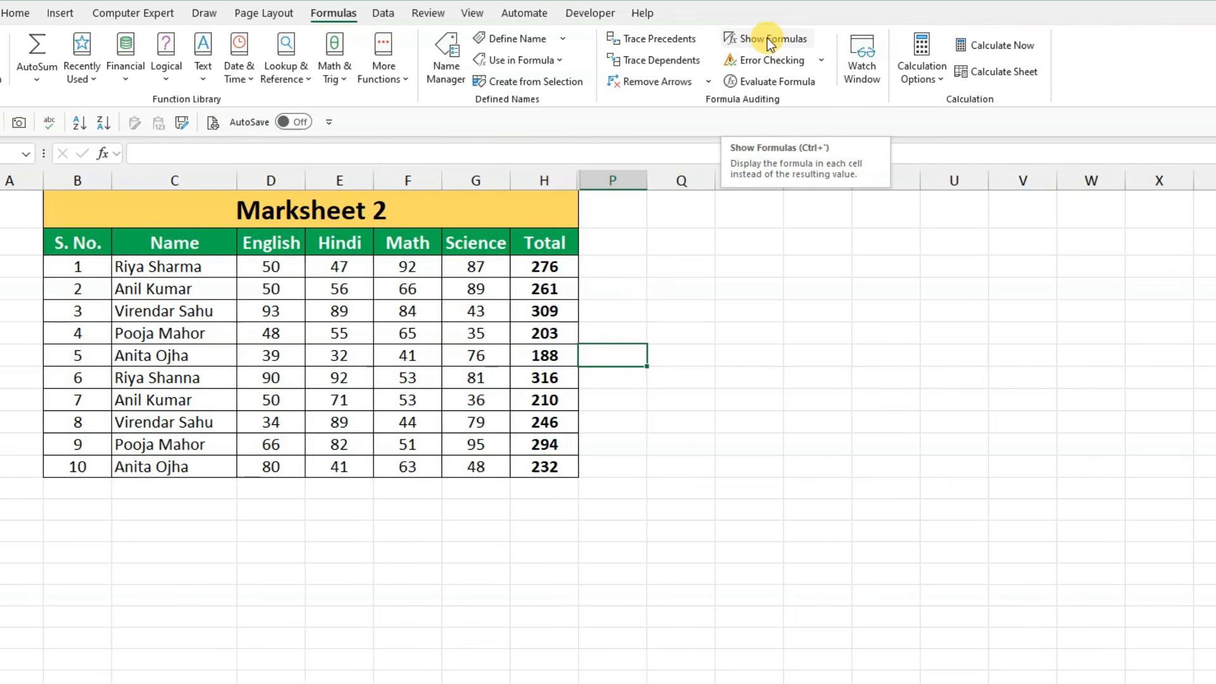
{"action": "left_click", "coordinate": [769, 38]}
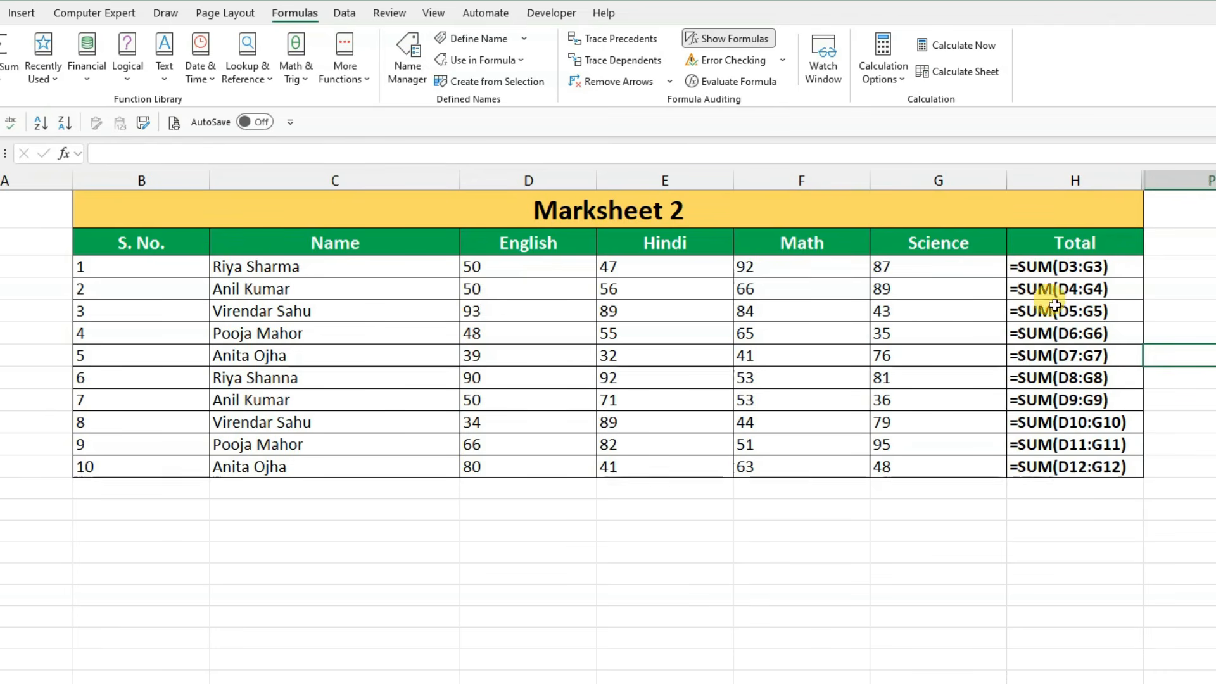
{"action": "left_click", "coordinate": [726, 39]}
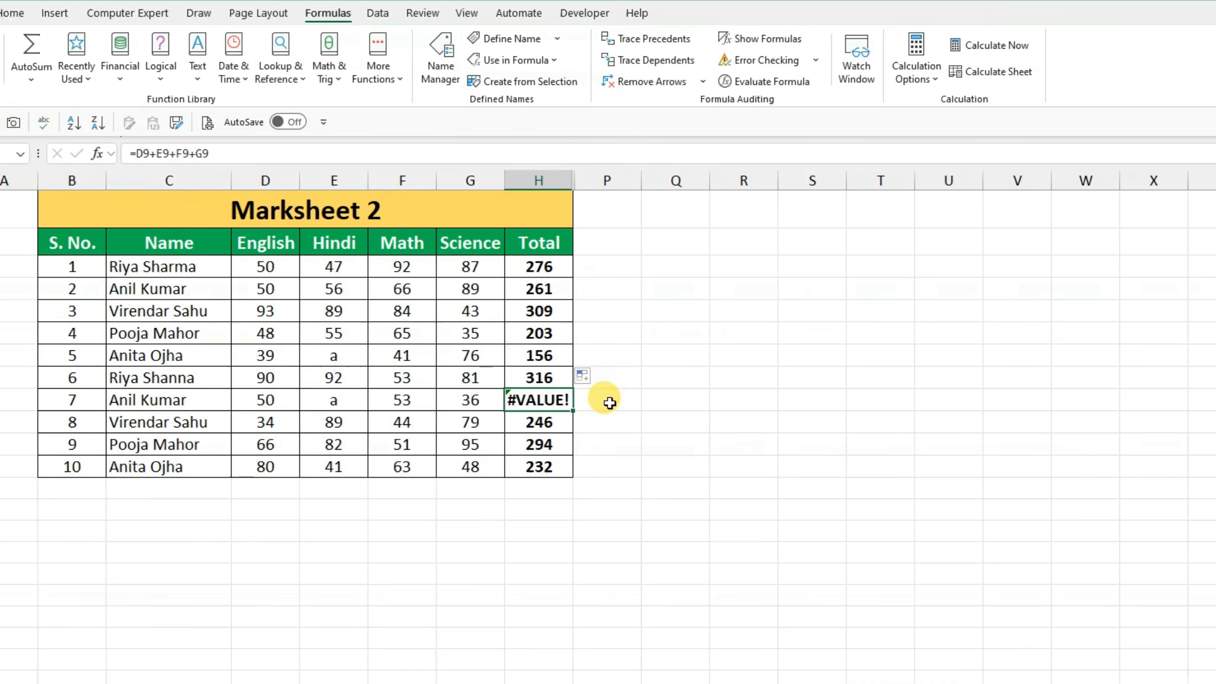
Evaluate the total formula in H9 on Marksheet 2 term by term with Evaluate Formula
{"action": "left_click", "coordinate": [606, 423]}
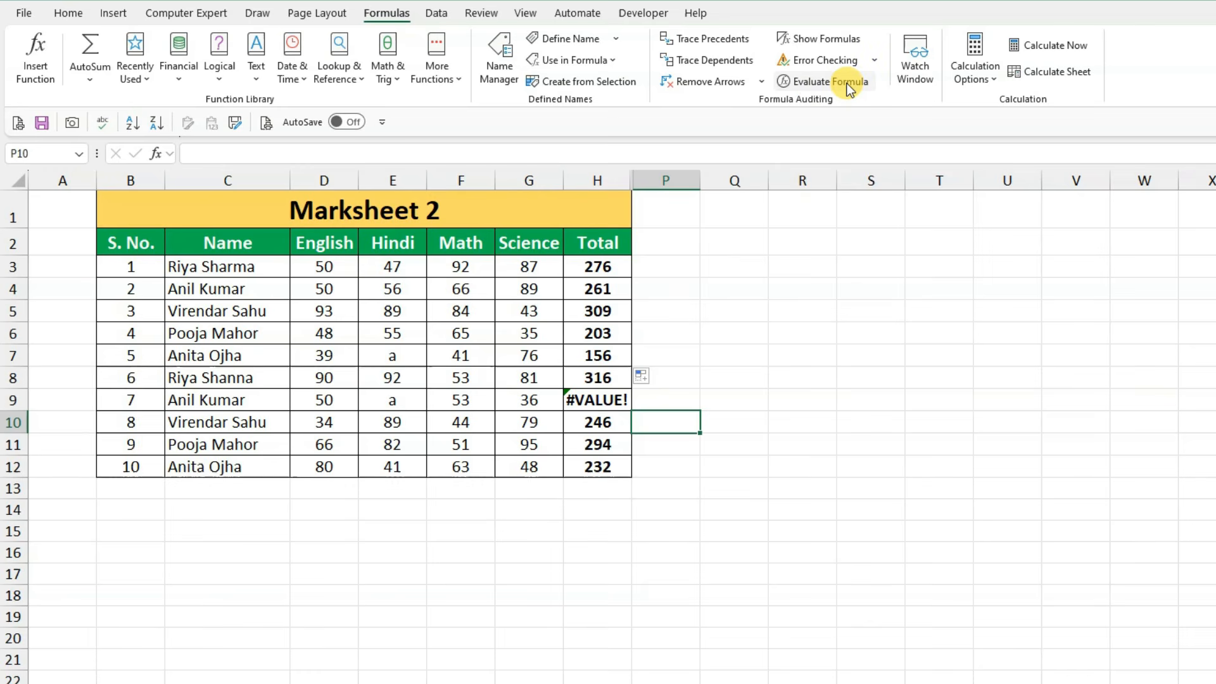
{"action": "left_click", "coordinate": [779, 364]}
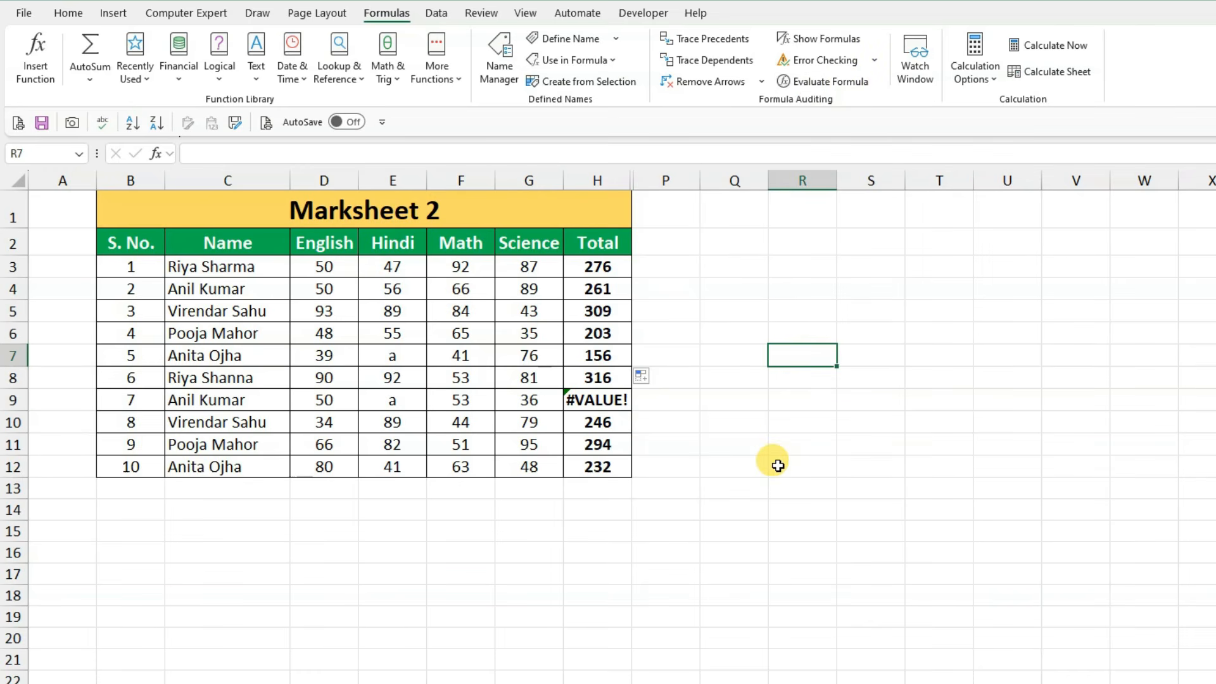
{"action": "left_click", "coordinate": [596, 402]}
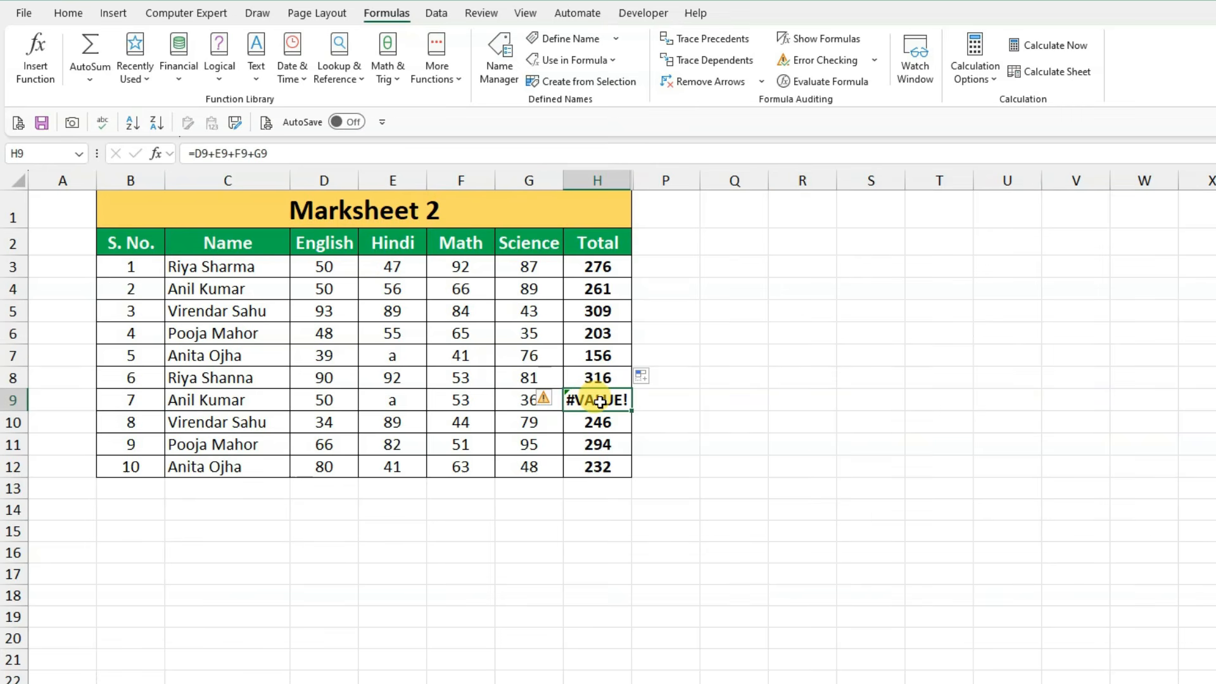
{"action": "left_click", "coordinate": [823, 85]}
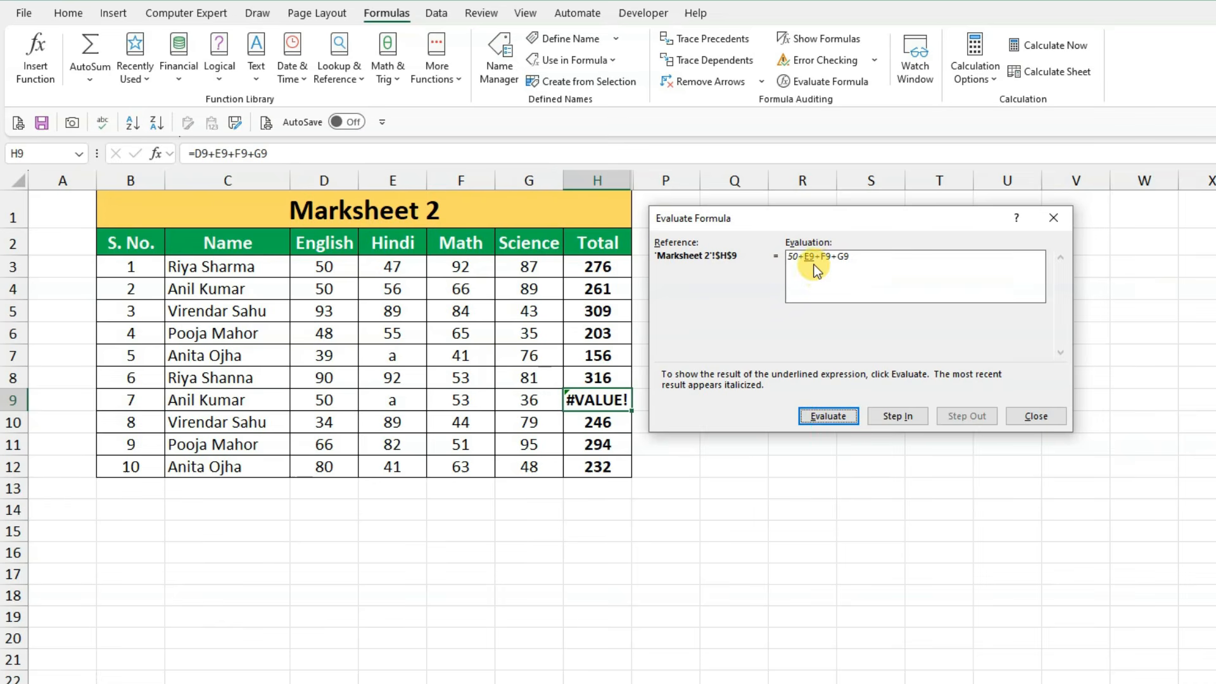
{"action": "left_click", "coordinate": [841, 420]}
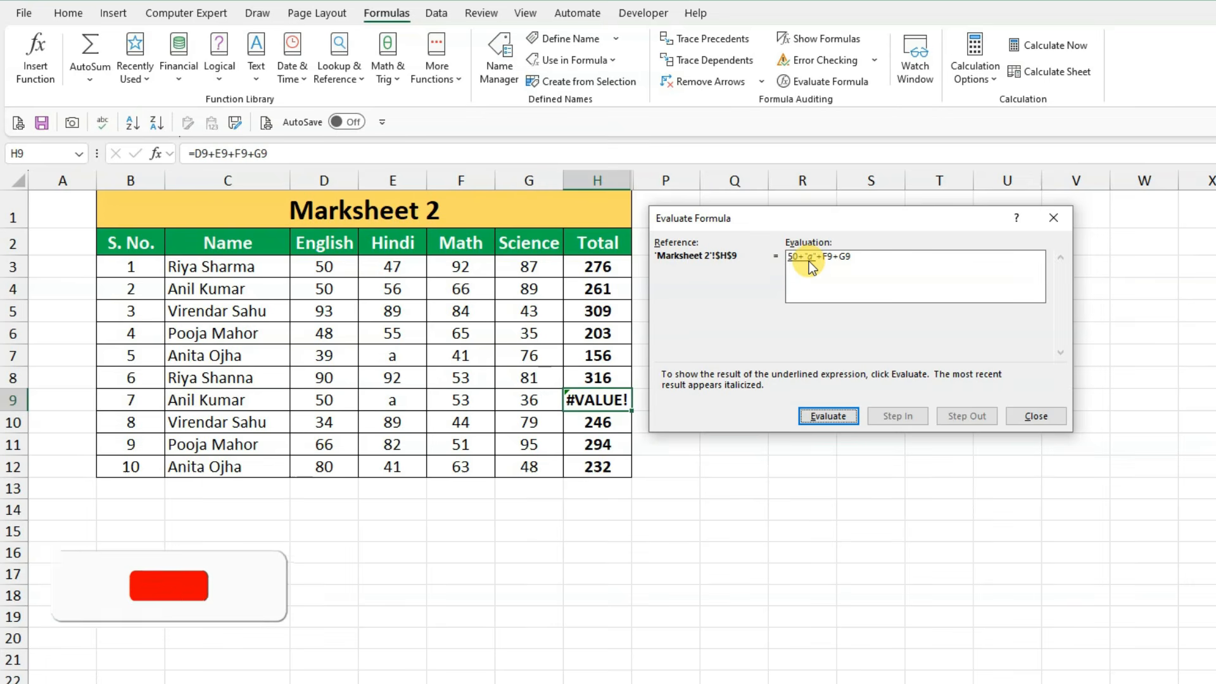
{"action": "left_click", "coordinate": [840, 417]}
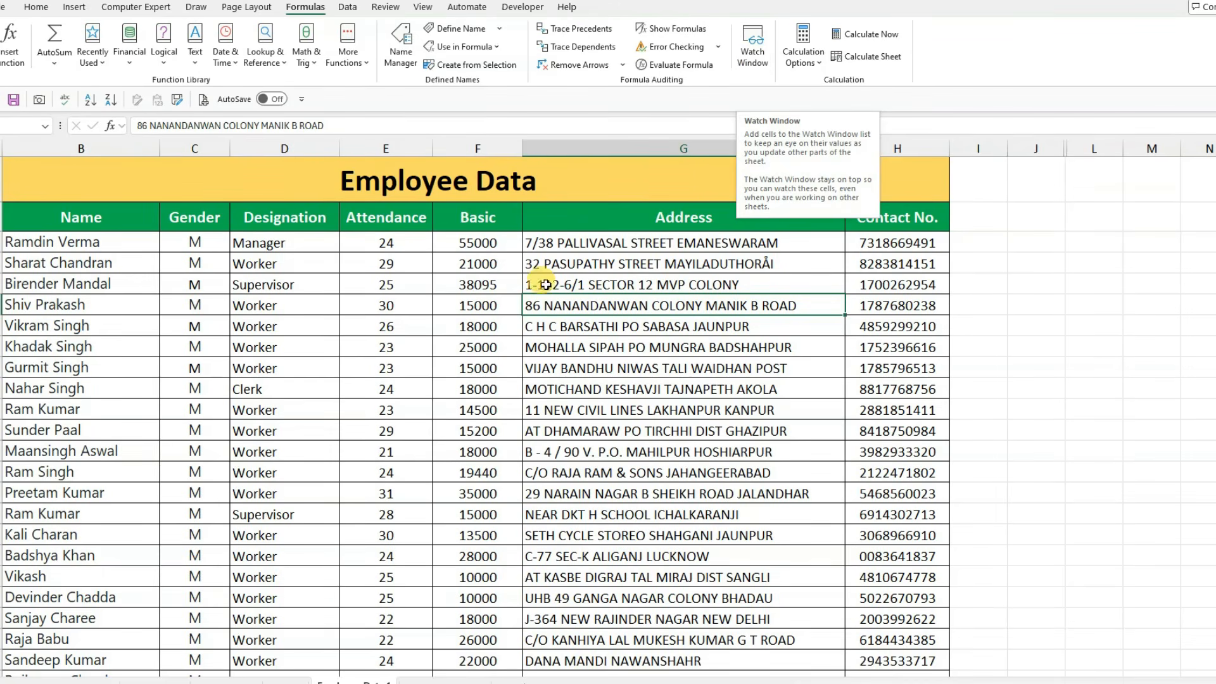
Look through the Employee Data records and view the Watch Window before closing it
{"action": "scroll", "coordinate": [518, 404], "scroll_direction": "down", "scroll_amount": 2}
{"action": "scroll", "coordinate": [518, 404], "scroll_direction": "down", "scroll_amount": 3}
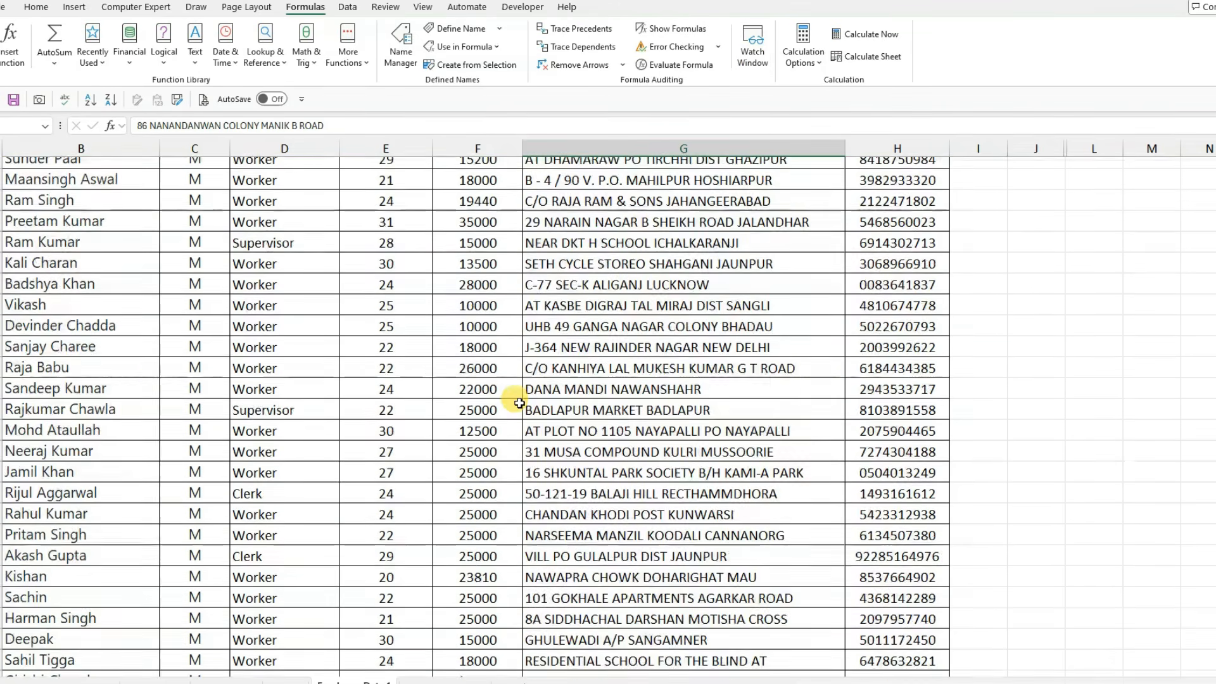
{"action": "scroll", "coordinate": [443, 412], "scroll_direction": "up", "scroll_amount": 5}
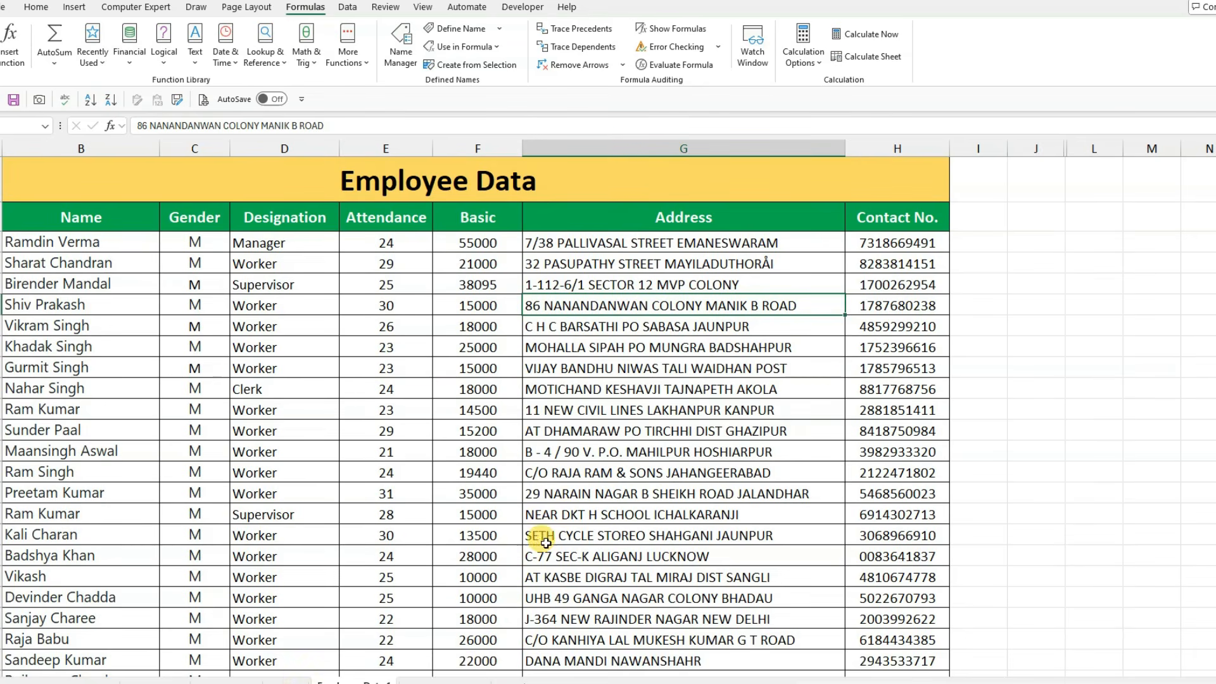
{"action": "left_click", "coordinate": [756, 57]}
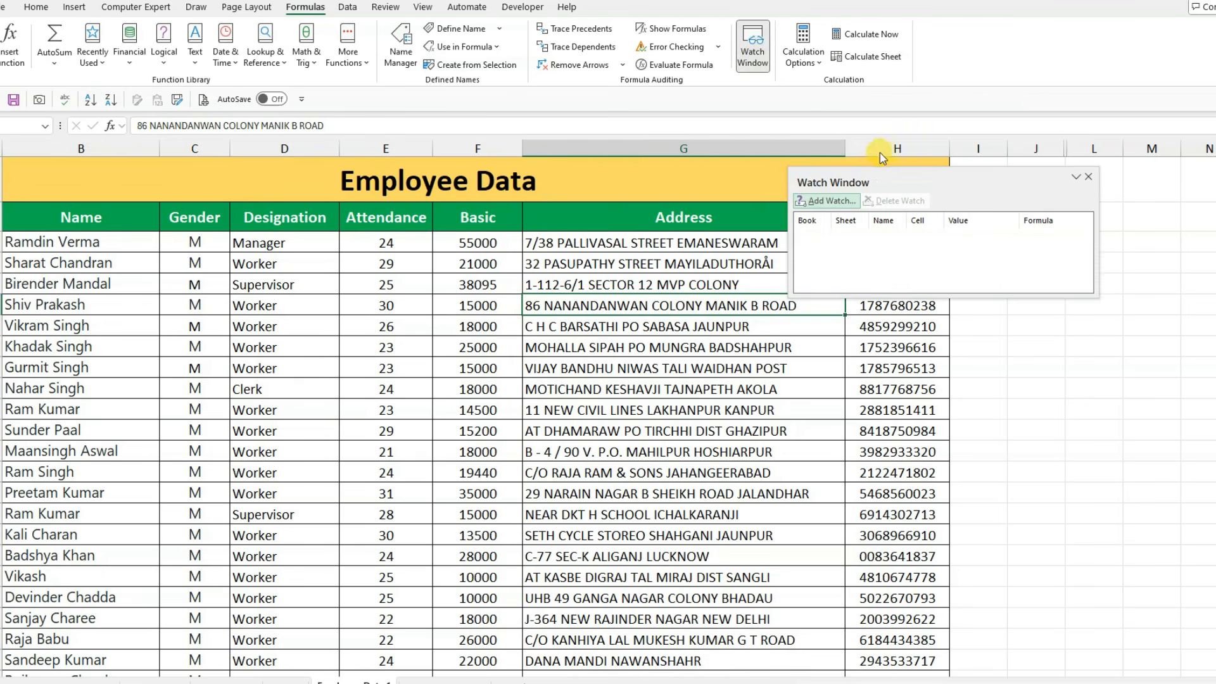
{"action": "mouse_move", "coordinate": [915, 179]}
{"action": "left_mouse_down"}
{"action": "mouse_move", "coordinate": [826, 177]}
{"action": "mouse_move", "coordinate": [984, 176]}
{"action": "mouse_move", "coordinate": [937, 176]}
{"action": "left_mouse_up"}
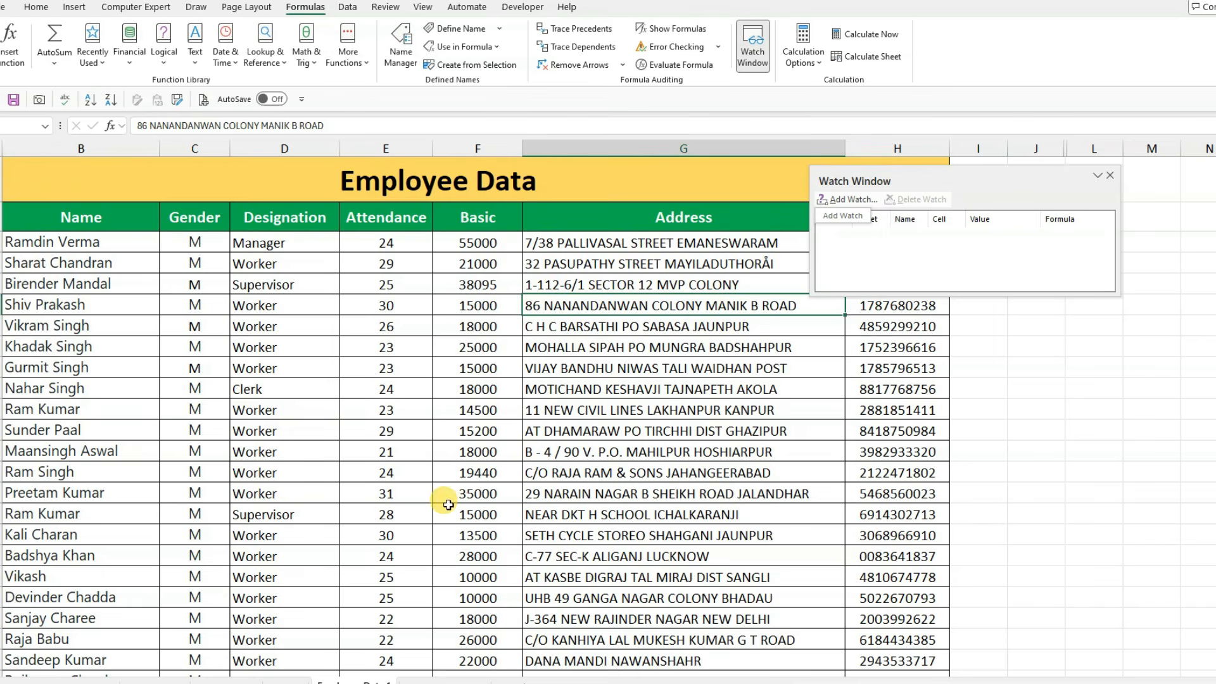
{"action": "left_click", "coordinate": [1110, 175]}
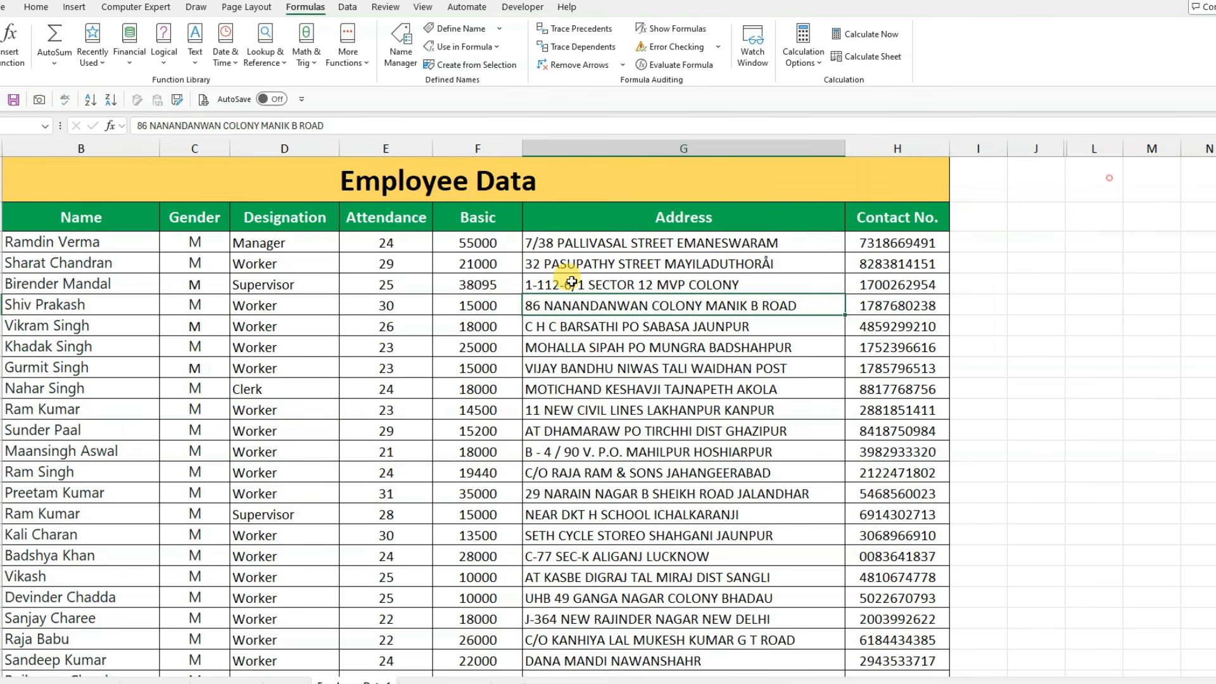
Inspect the first employee's attendance and Basic salary formula, and briefly reopen the Watch Window
{"action": "left_click", "coordinate": [382, 243]}
{"action": "left_click", "coordinate": [477, 242]}
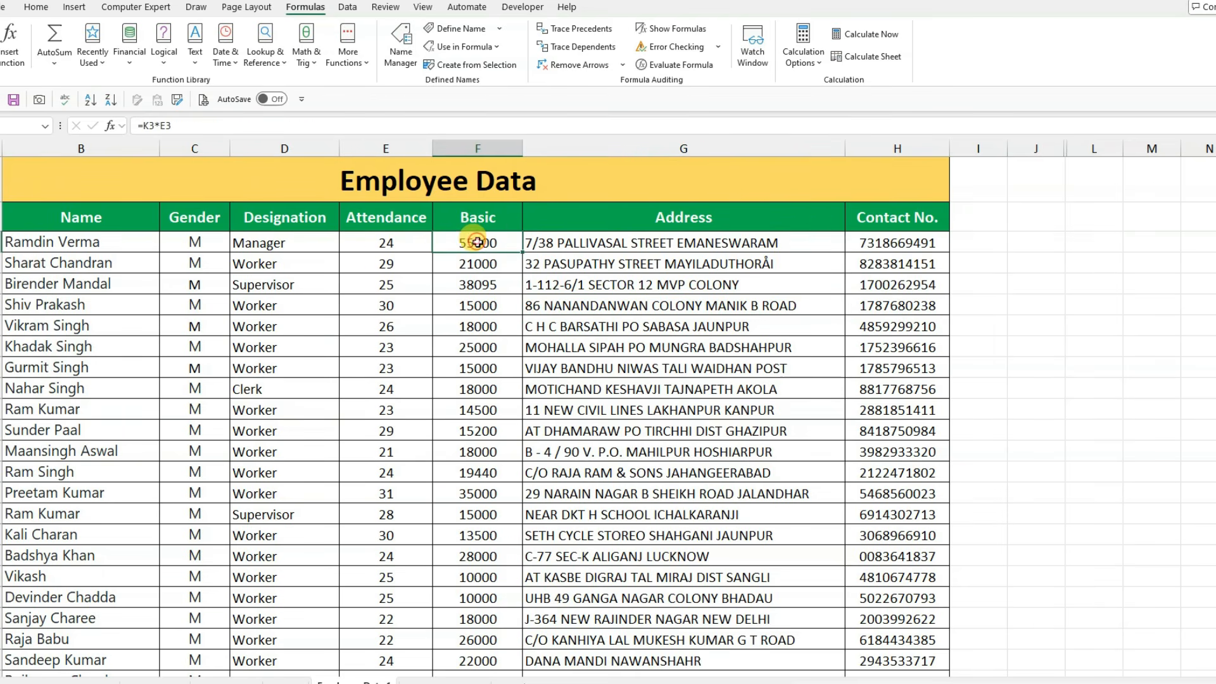
{"action": "left_click", "coordinate": [535, 306]}
{"action": "left_click", "coordinate": [755, 57]}
{"action": "left_click_drag", "start_coordinate": [912, 176], "coordinate": [937, 176]}
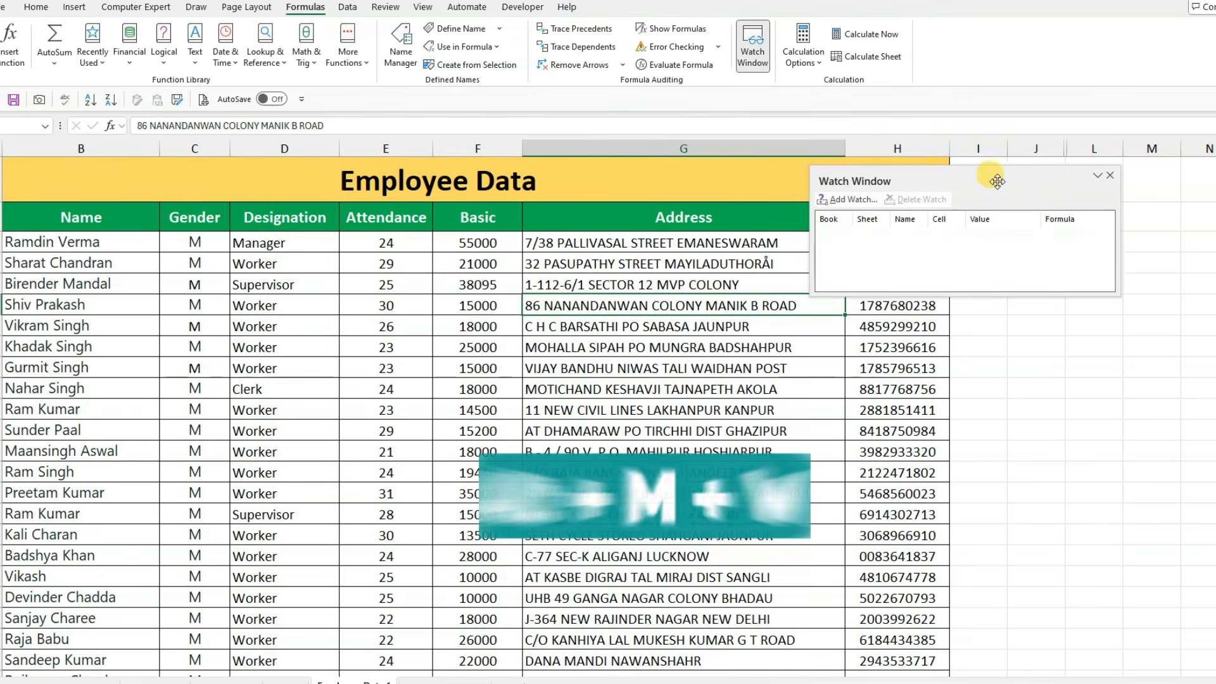
{"action": "left_click", "coordinate": [1110, 175]}
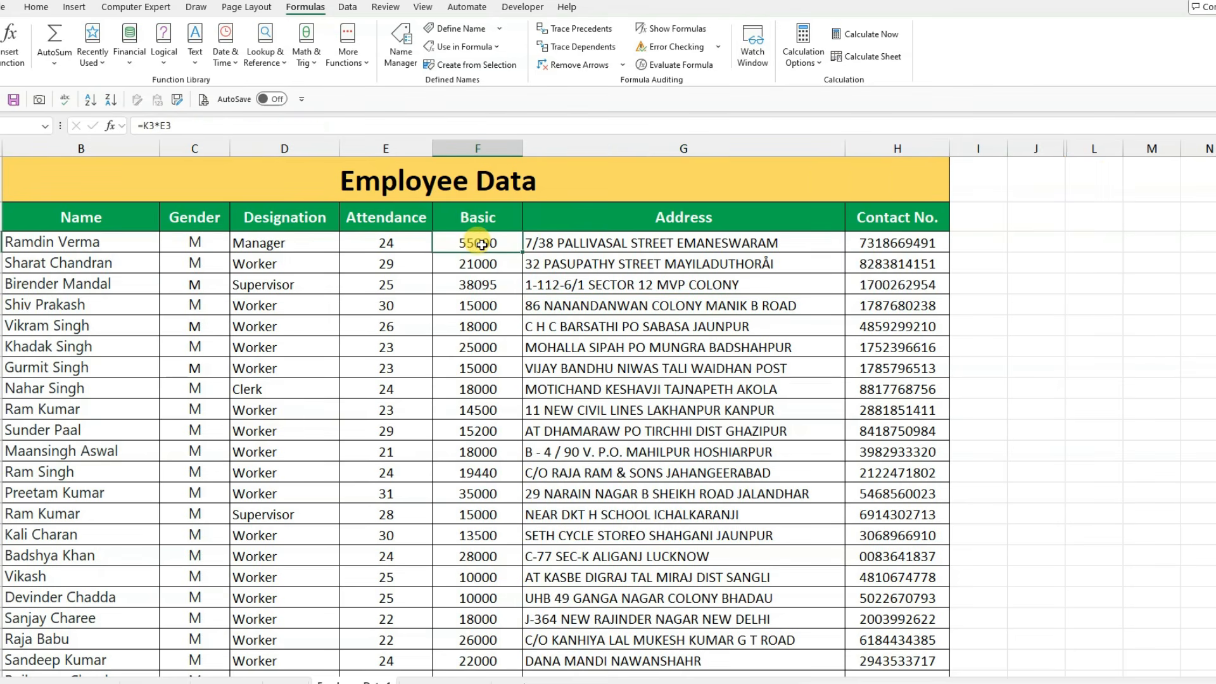
Check how the Basic salary in F3 depends on the attendance in E3, and go to the Basic column's total
{"action": "left_click", "coordinate": [405, 247]}
{"action": "left_click", "coordinate": [479, 244]}
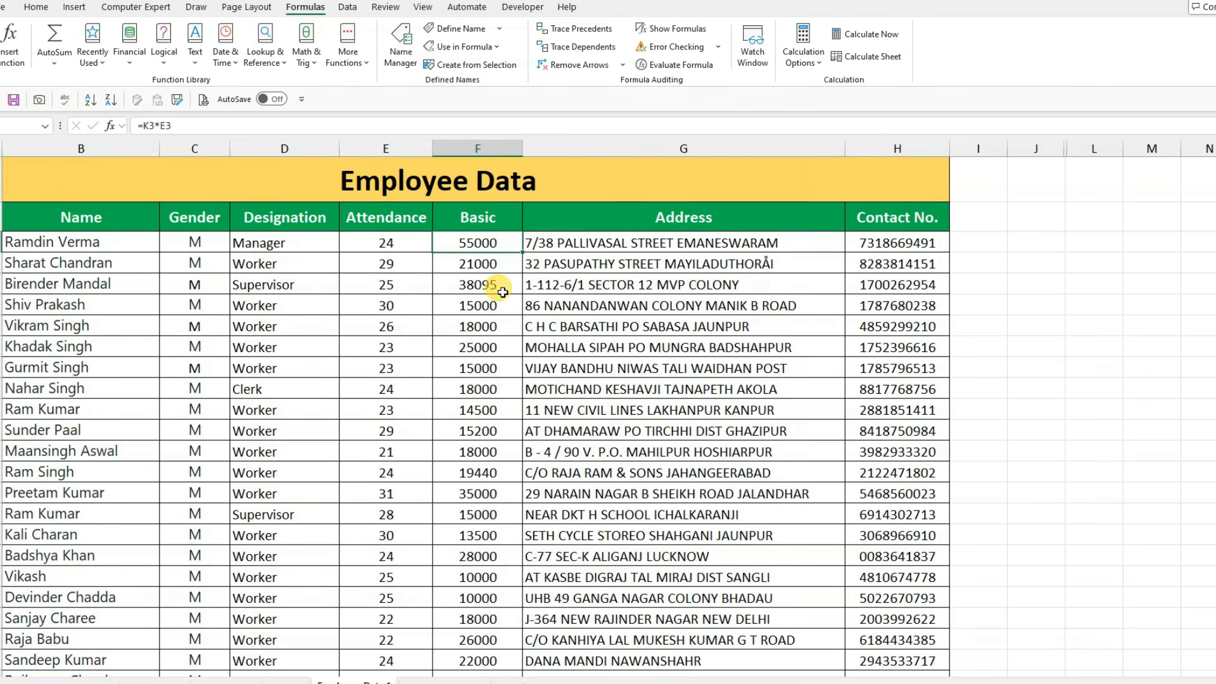
{"action": "scroll", "coordinate": [490, 426], "scroll_direction": "down", "scroll_amount": 2}
{"action": "scroll", "coordinate": [489, 426], "scroll_direction": "up", "scroll_amount": 2}
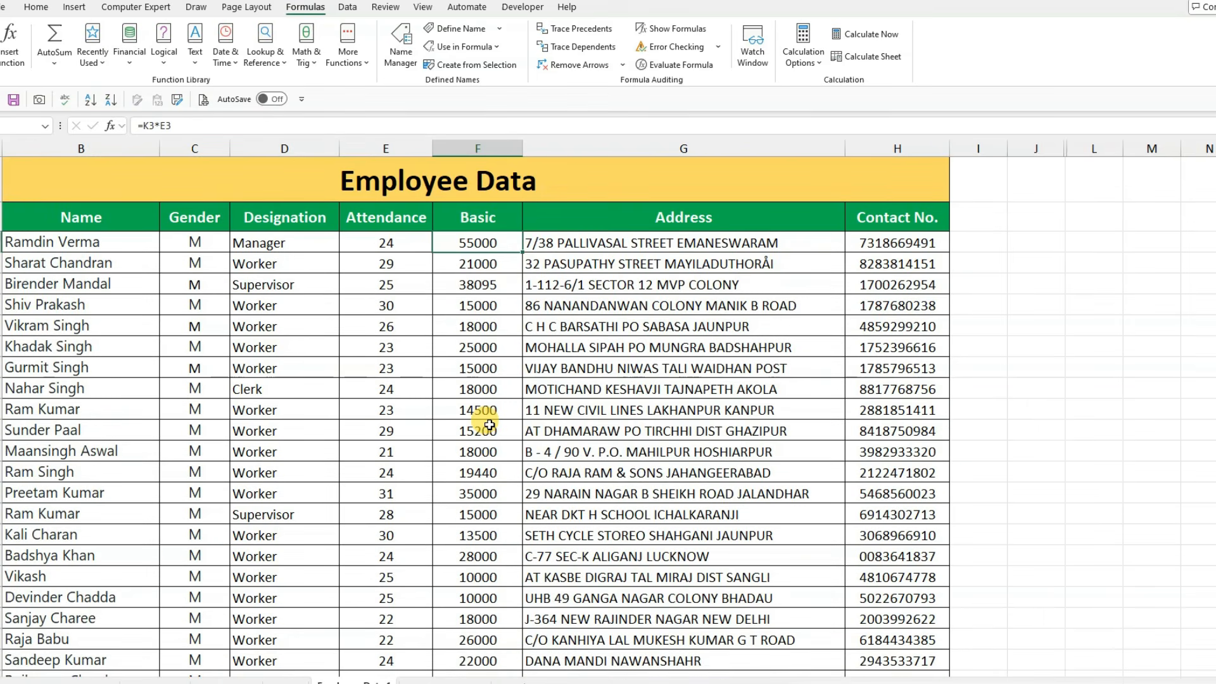
{"action": "key", "text": "ctrl+Down"}
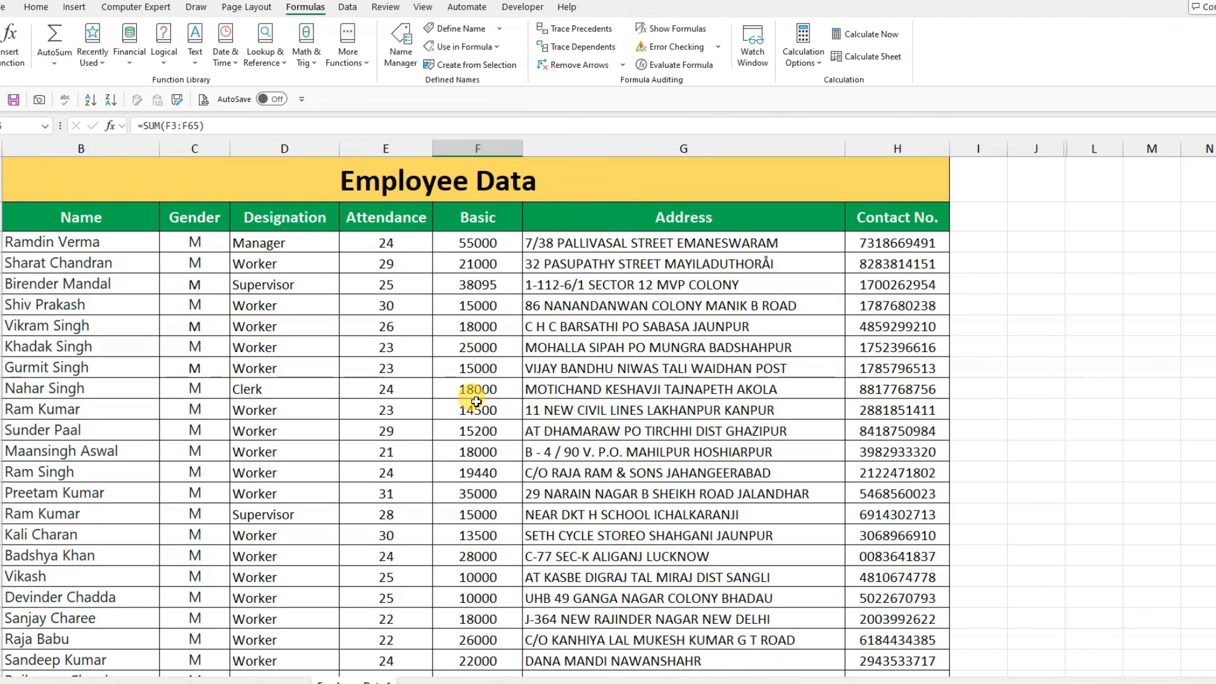
Set the first employee's attendance in E3 to 25 and check the Basic column
{"action": "left_click", "coordinate": [407, 241]}
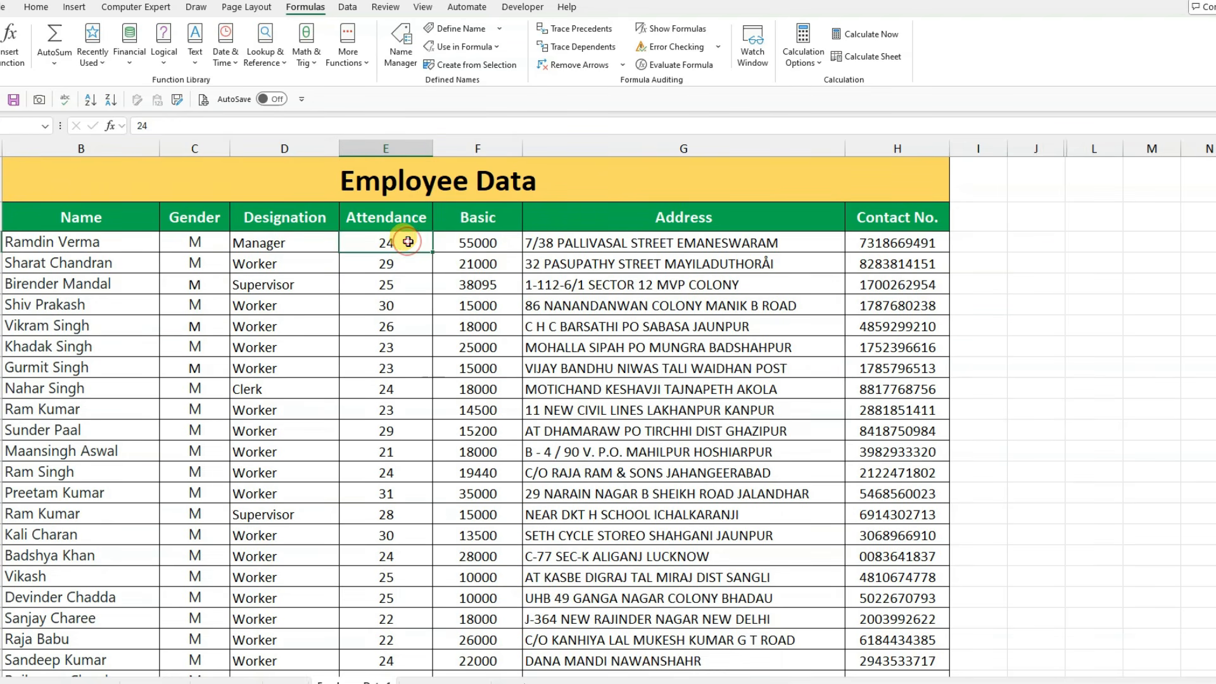
{"action": "type", "text": "25"}
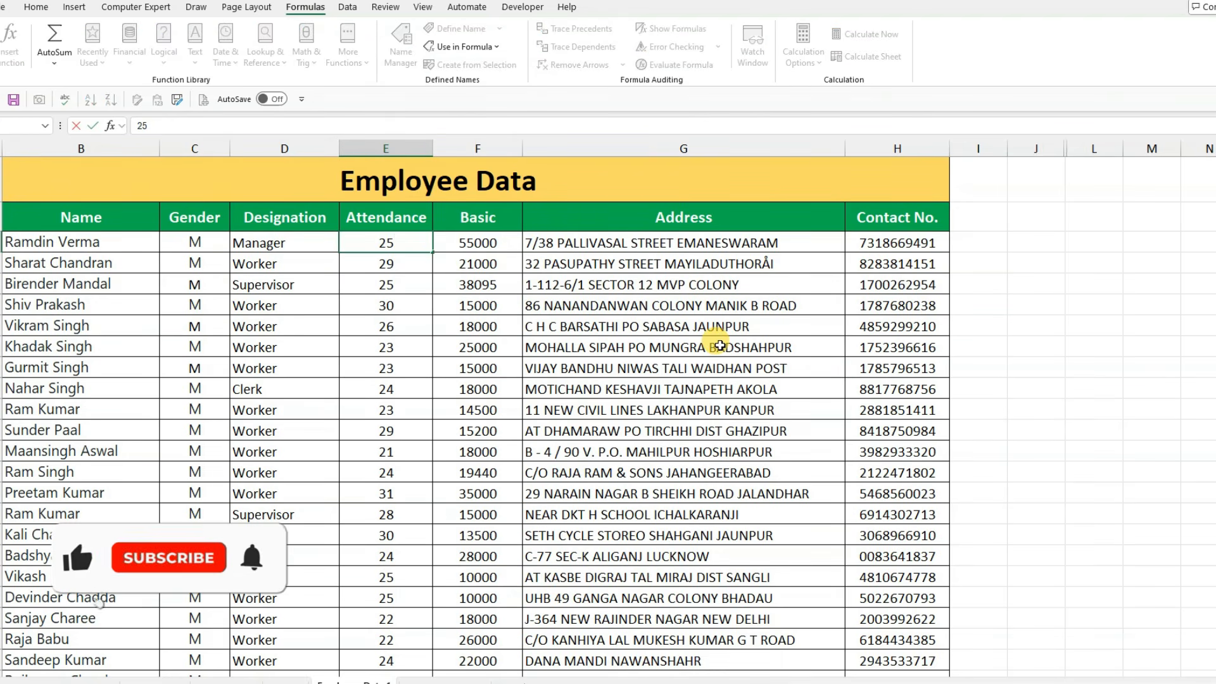
{"action": "key", "text": "Return"}
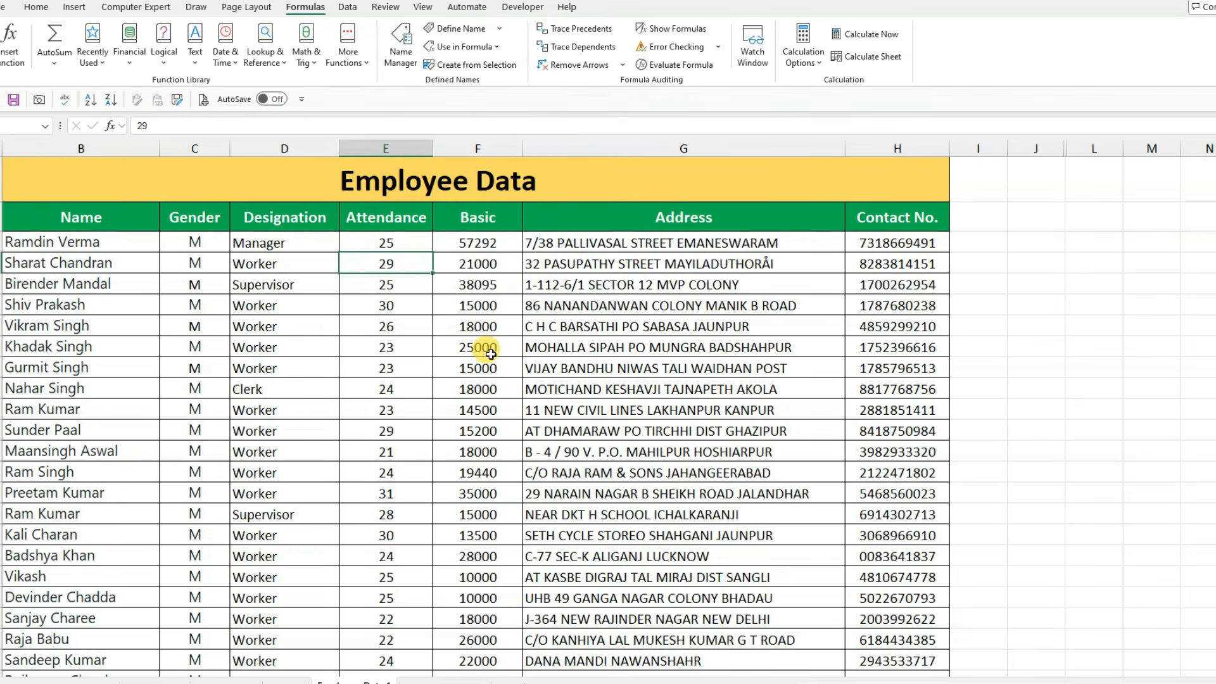
{"action": "scroll", "coordinate": [491, 350], "scroll_direction": "down", "scroll_amount": 2}
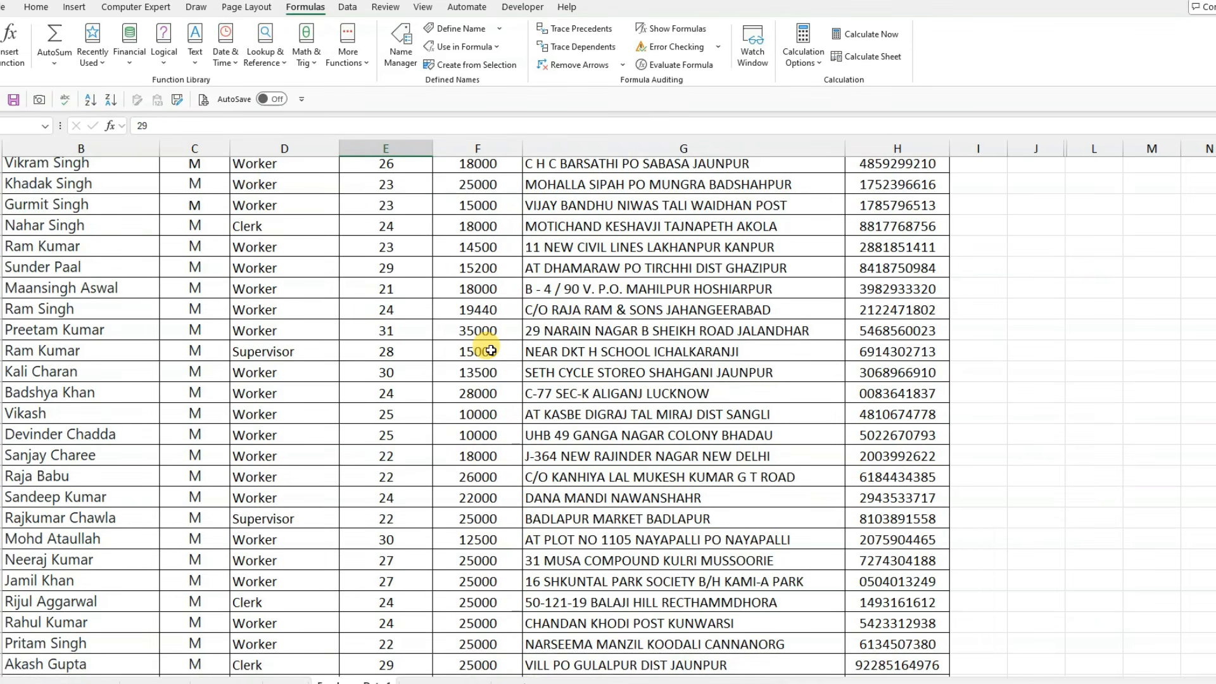
{"action": "scroll", "coordinate": [491, 350], "scroll_direction": "up", "scroll_amount": 3}
Go to the Total Salary cell at the end of the employee list and inspect its formula
{"action": "scroll", "coordinate": [491, 350], "scroll_direction": "down", "scroll_amount": 4}
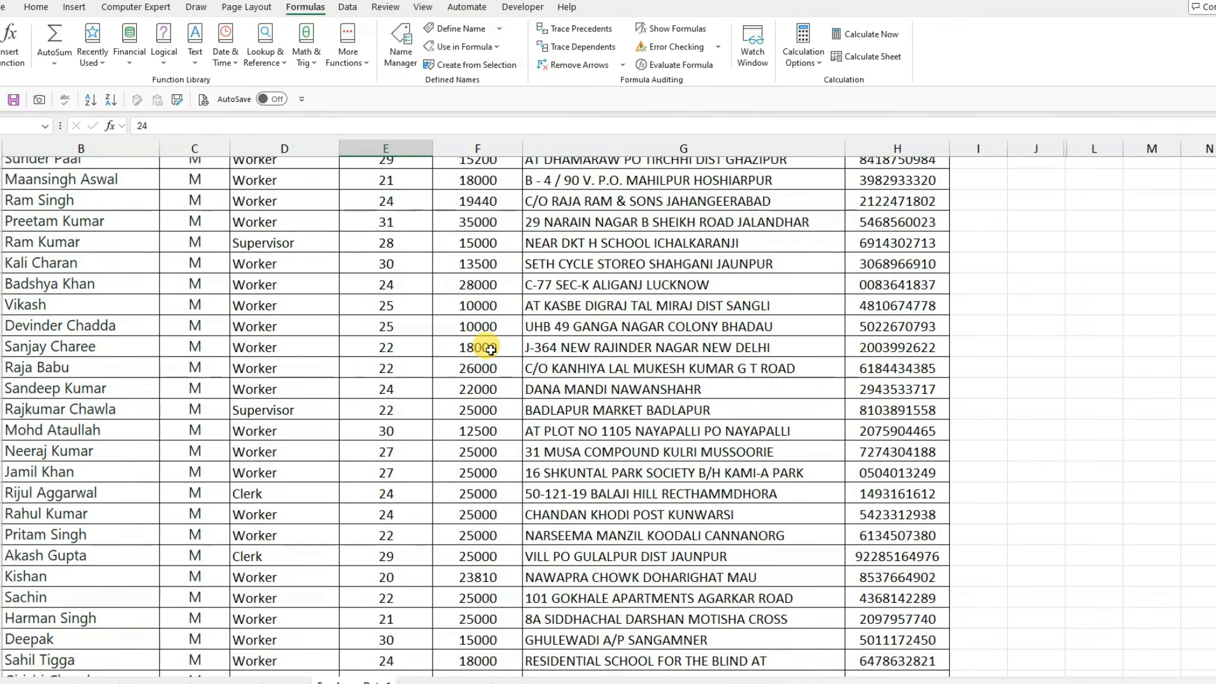
{"action": "scroll", "coordinate": [491, 350], "scroll_direction": "down", "scroll_amount": 15}
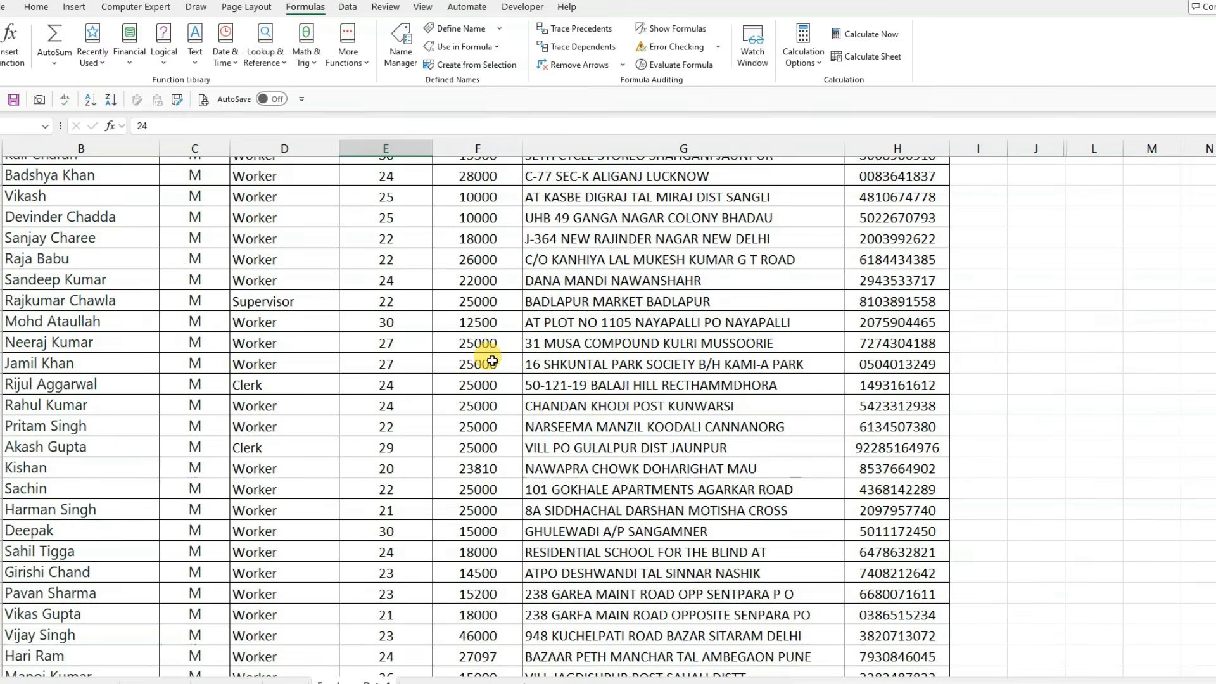
{"action": "scroll", "coordinate": [492, 362], "scroll_direction": "down", "scroll_amount": 1}
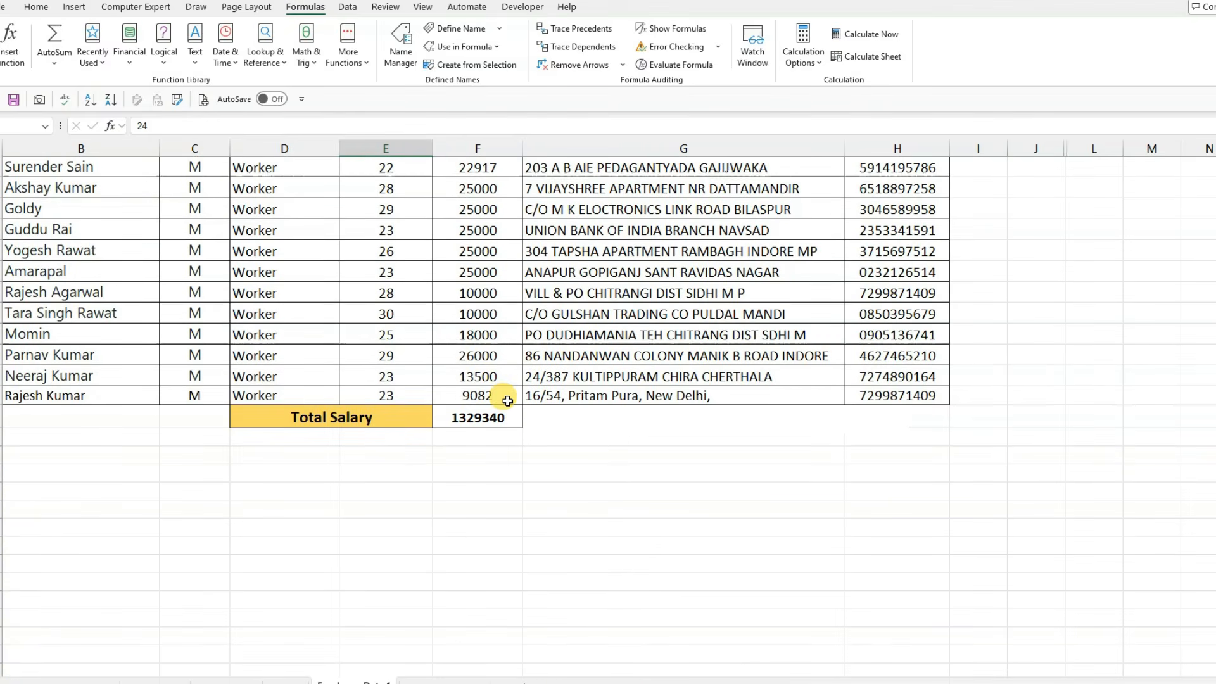
{"action": "left_click", "coordinate": [475, 416]}
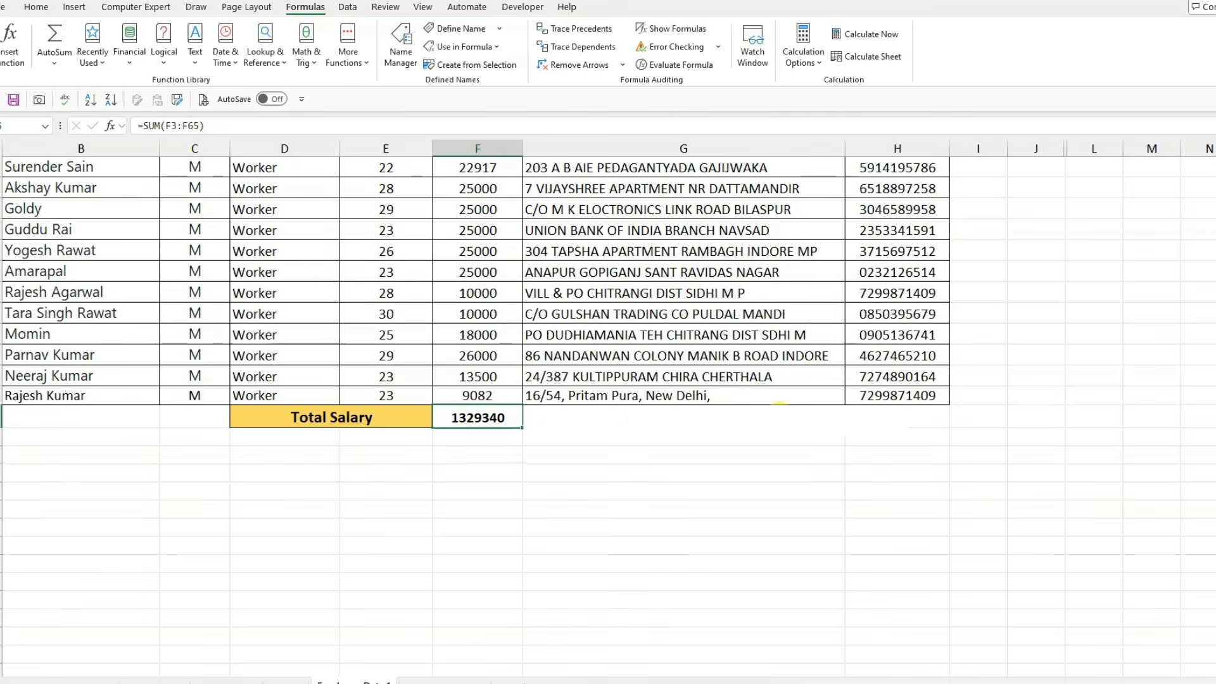
Open the Watch Window at the start of the employee list and move it clear of the Address column
{"action": "scroll", "coordinate": [488, 425], "scroll_direction": "up", "scroll_amount": 15}
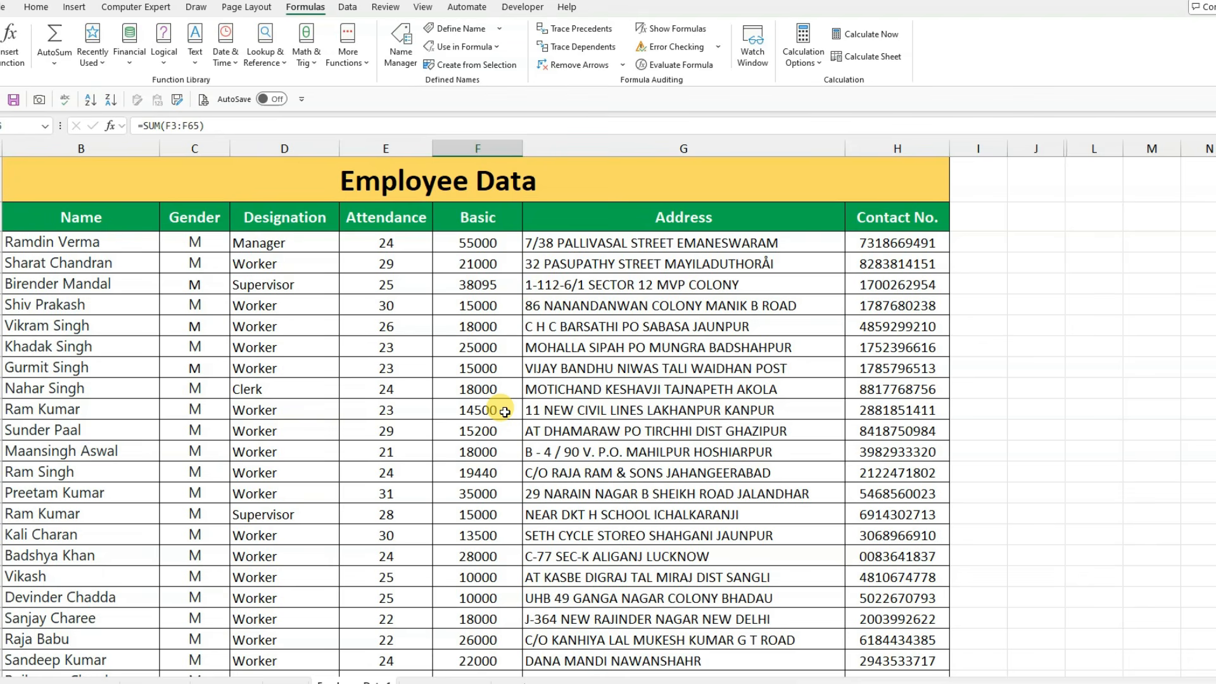
{"action": "left_click", "coordinate": [756, 49]}
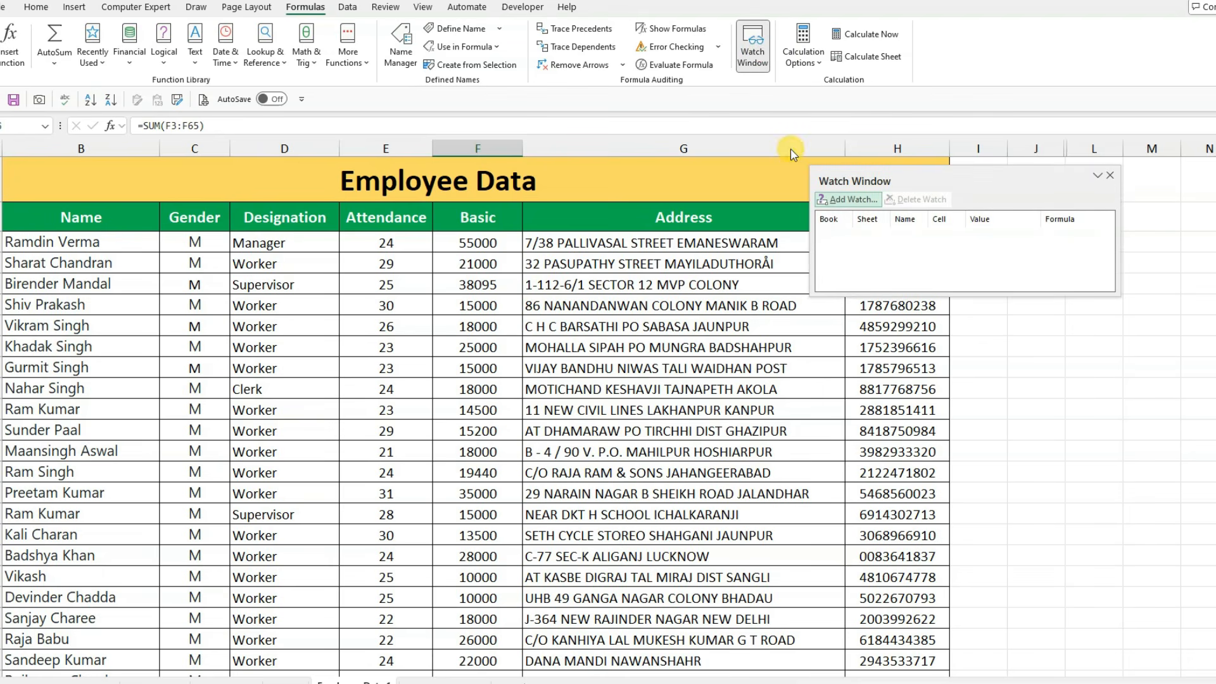
{"action": "left_click_drag", "start_coordinate": [949, 180], "coordinate": [993, 181]}
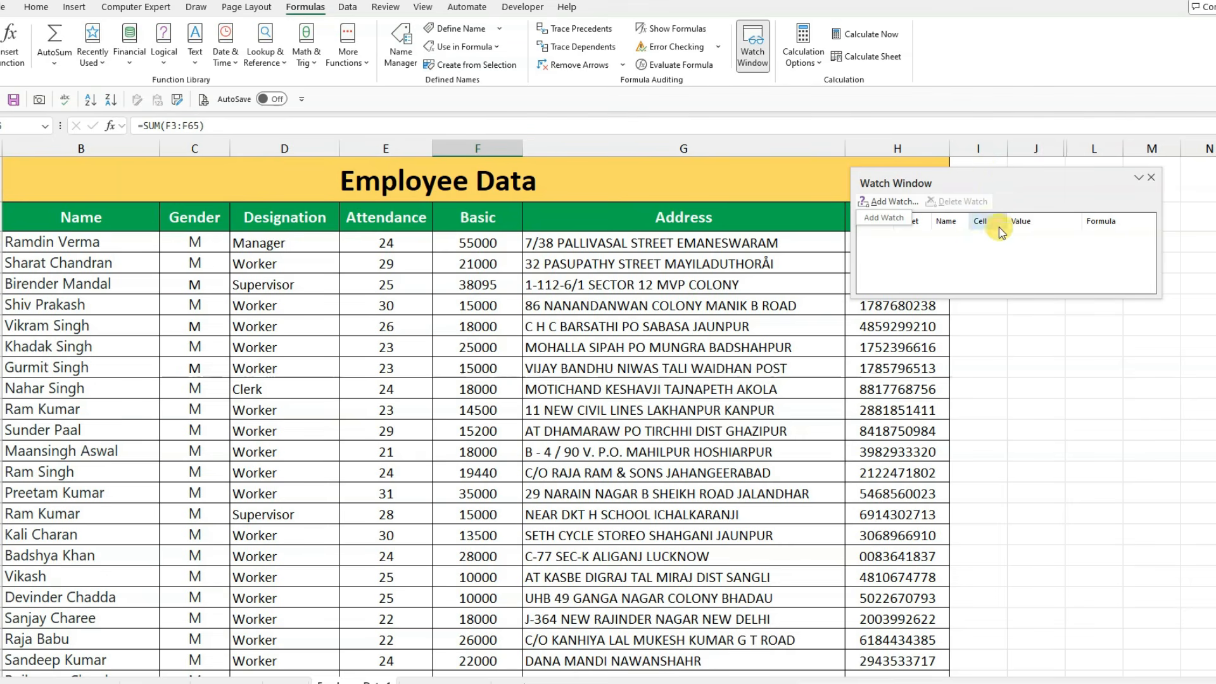
Add a watch for the Total Salary cell F66 on the Employee Data 1 sheet
{"action": "left_click", "coordinate": [894, 206]}
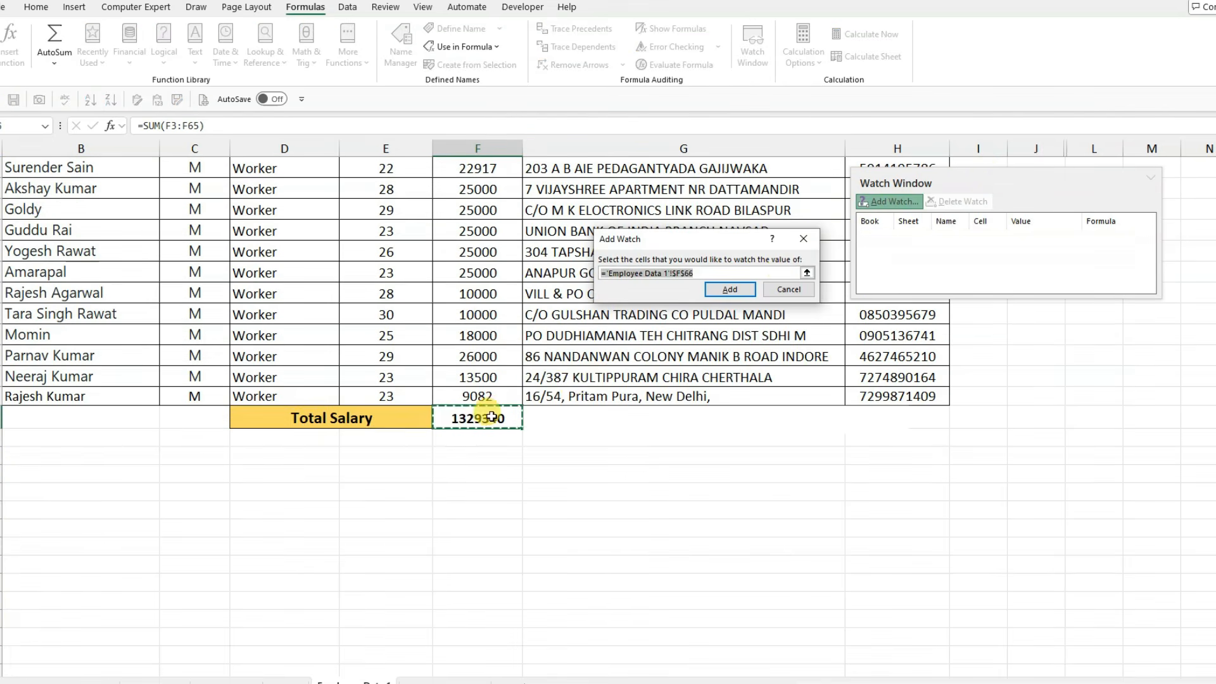
{"action": "left_click", "coordinate": [485, 419]}
{"action": "left_click", "coordinate": [731, 293]}
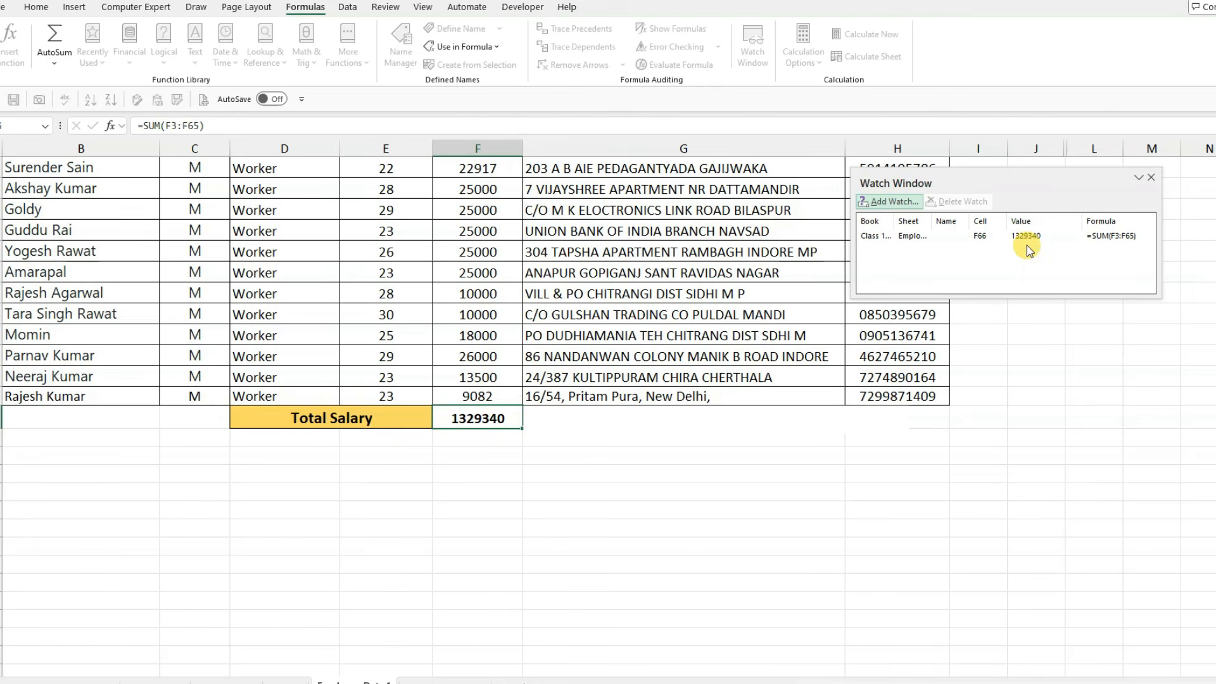
Set the attendance in E13 of the employee list to 25
{"action": "scroll", "coordinate": [668, 274], "scroll_direction": "up", "scroll_amount": 10}
{"action": "scroll", "coordinate": [667, 274], "scroll_direction": "up", "scroll_amount": 8}
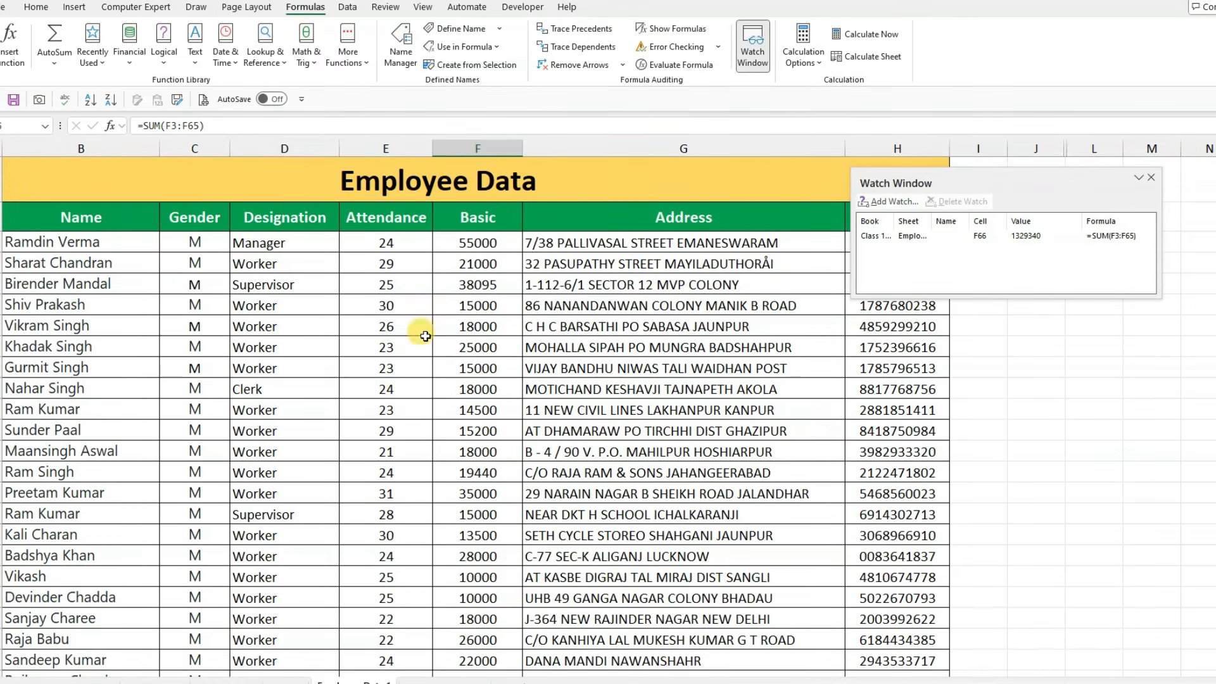
{"action": "left_click", "coordinate": [407, 455]}
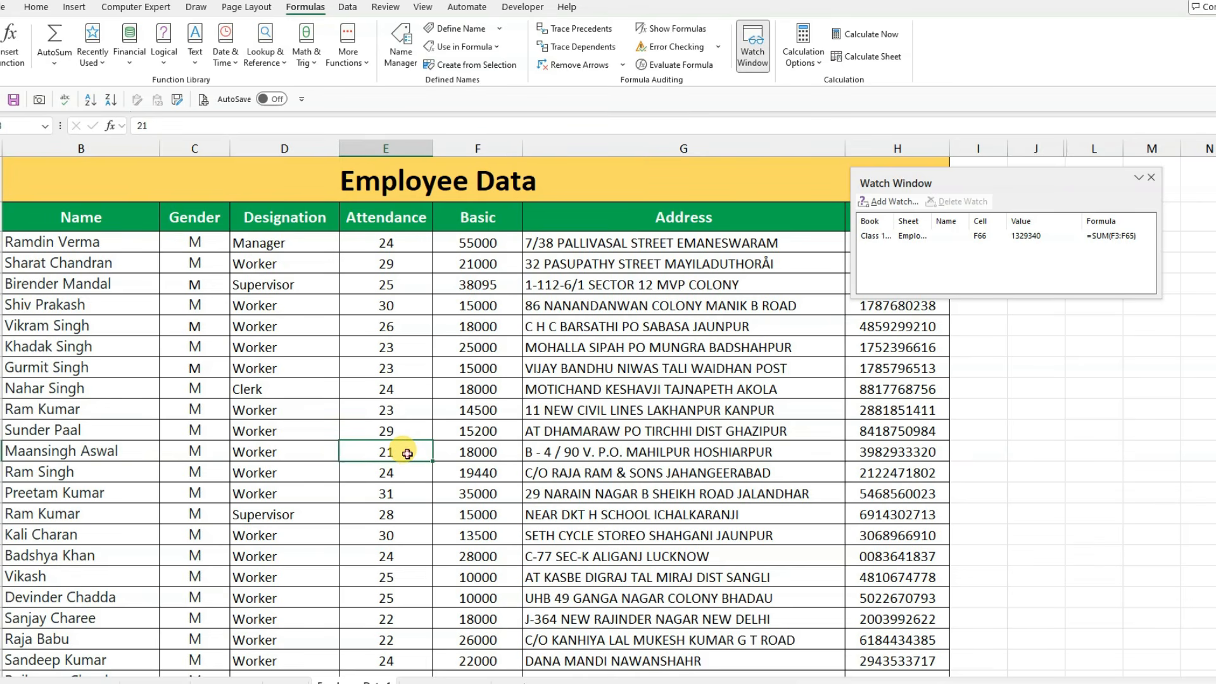
{"action": "type", "text": "2"}
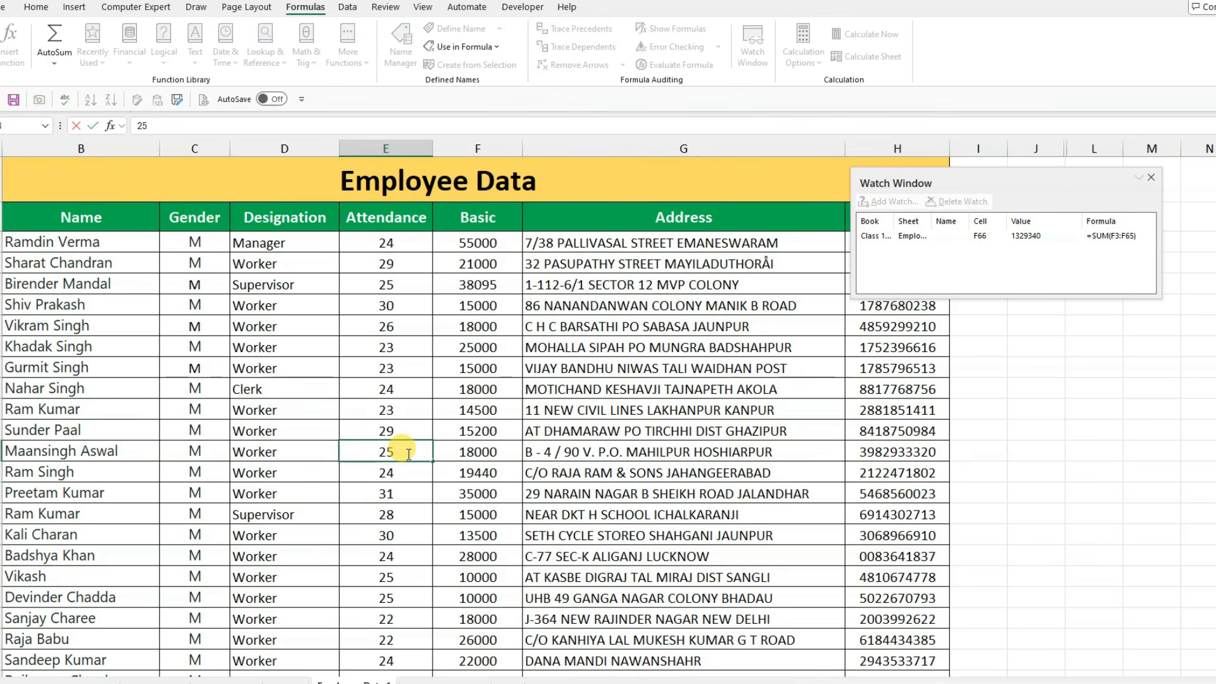
{"action": "key", "text": "Return"}
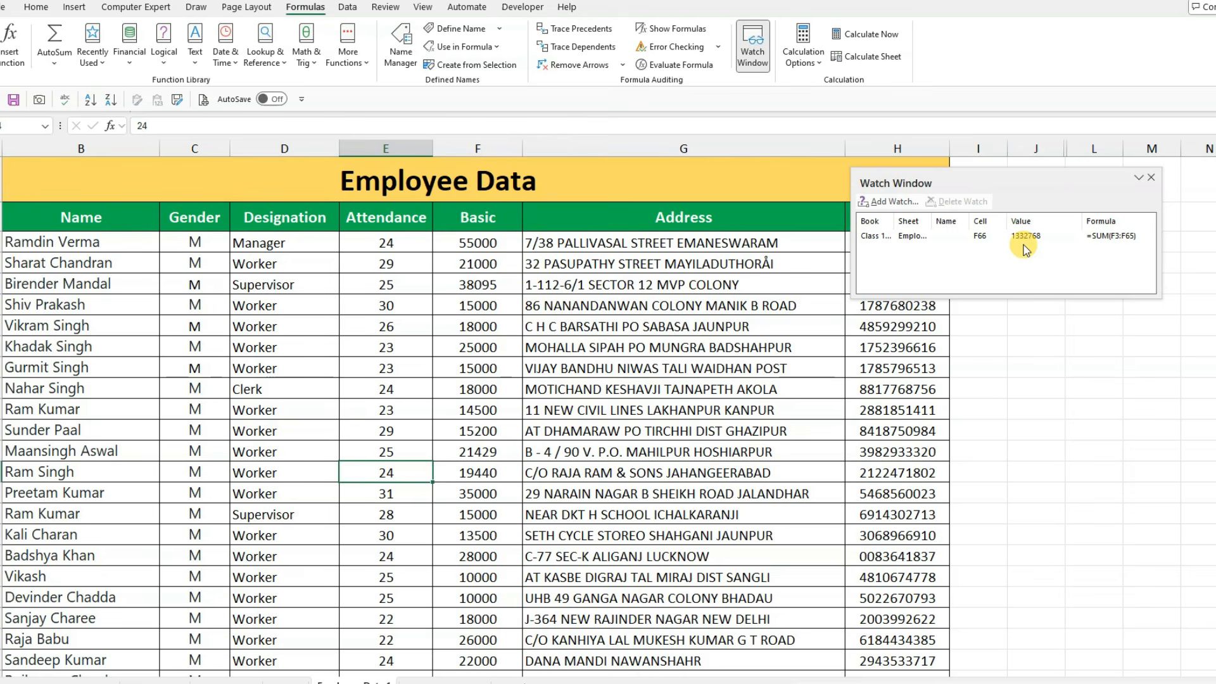
Dock the Watch Window above the formula bar and check the watched total while browsing the employee list
{"action": "double_click", "coordinate": [1025, 244]}
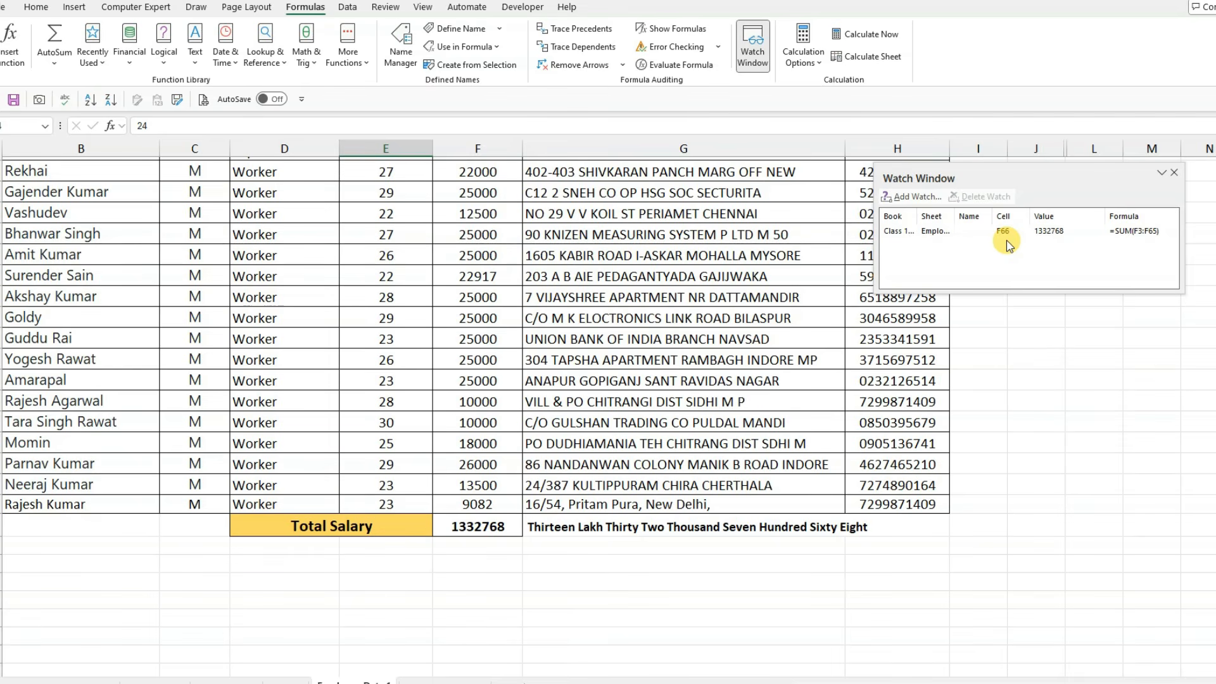
{"action": "left_click_drag", "start_coordinate": [1049, 178], "coordinate": [210, 113]}
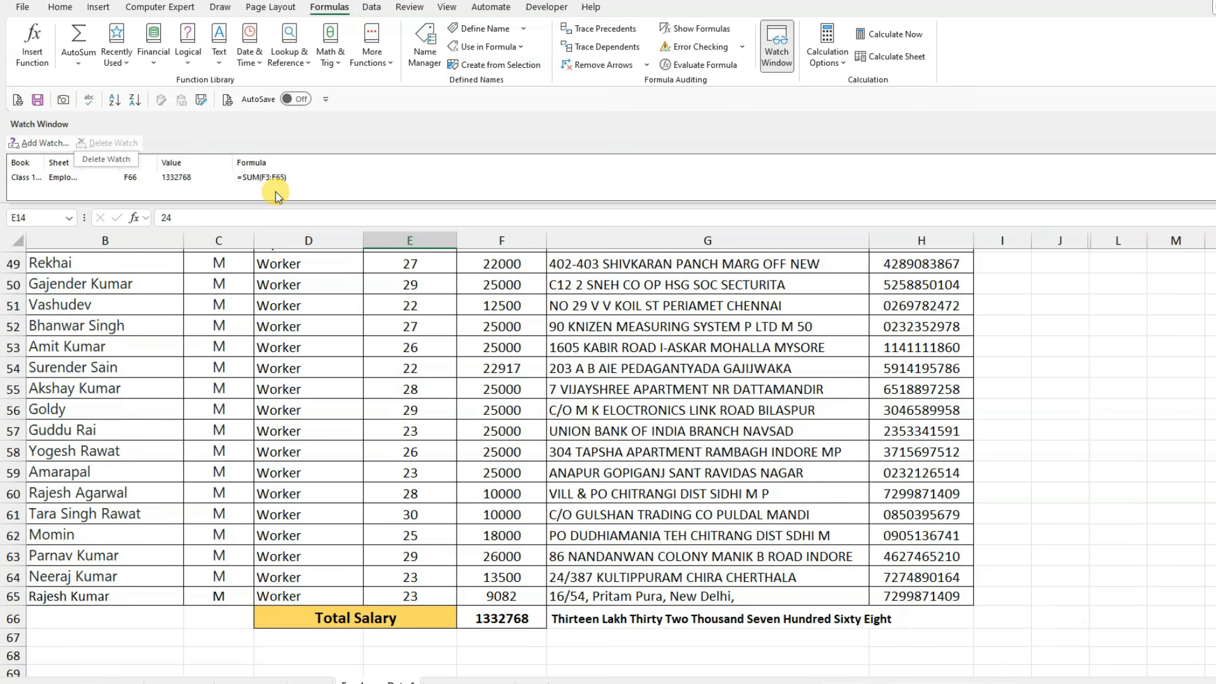
{"action": "scroll", "coordinate": [563, 445], "scroll_direction": "up", "scroll_amount": 6}
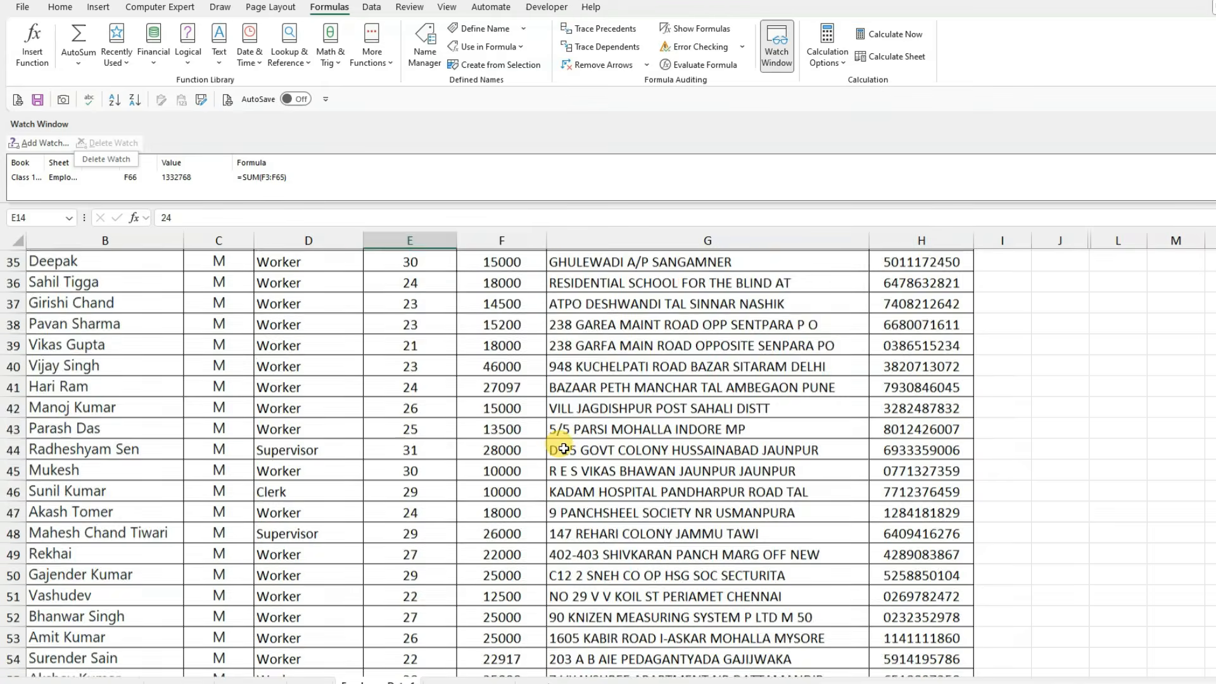
{"action": "scroll", "coordinate": [563, 445], "scroll_direction": "down", "scroll_amount": 9}
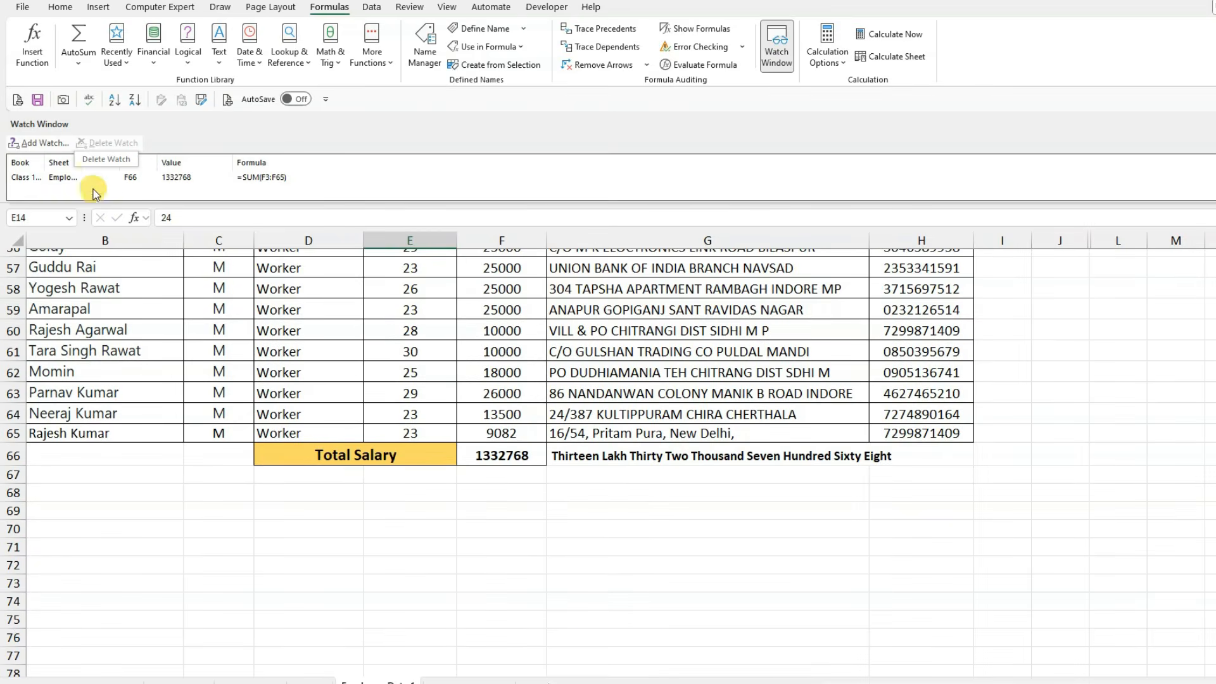
{"action": "left_click", "coordinate": [1048, 329]}
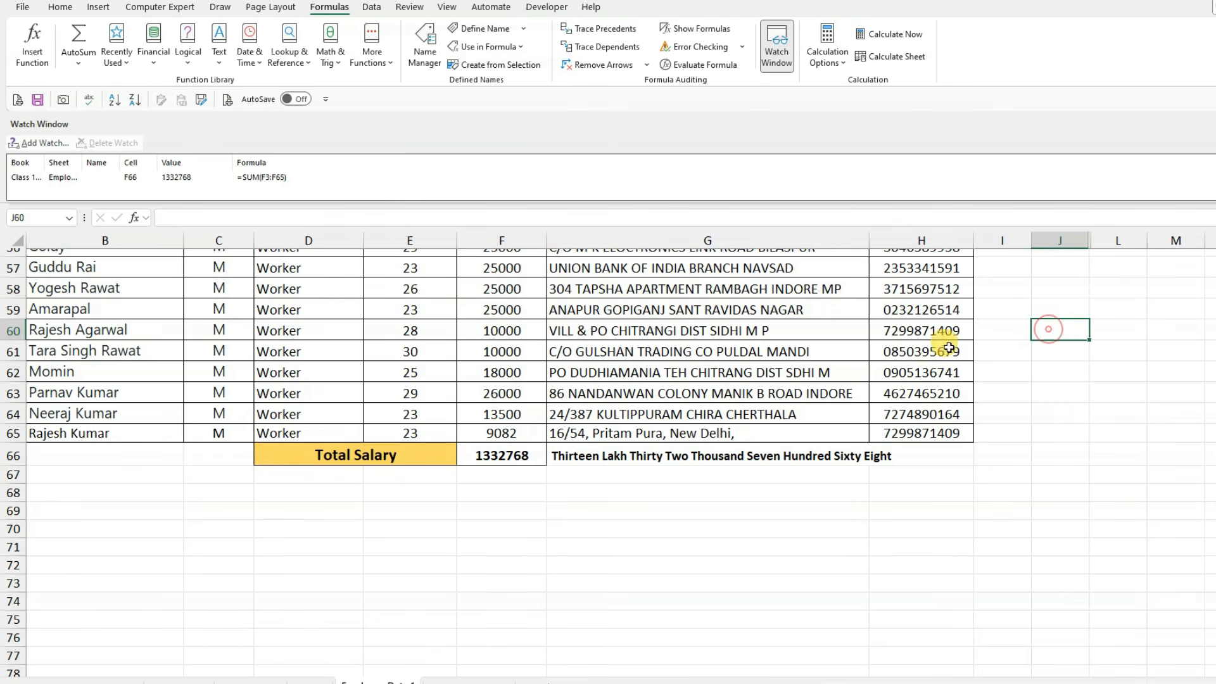
{"action": "scroll", "coordinate": [453, 348], "scroll_direction": "up", "scroll_amount": 3}
{"action": "scroll", "coordinate": [455, 357], "scroll_direction": "down", "scroll_amount": 3}
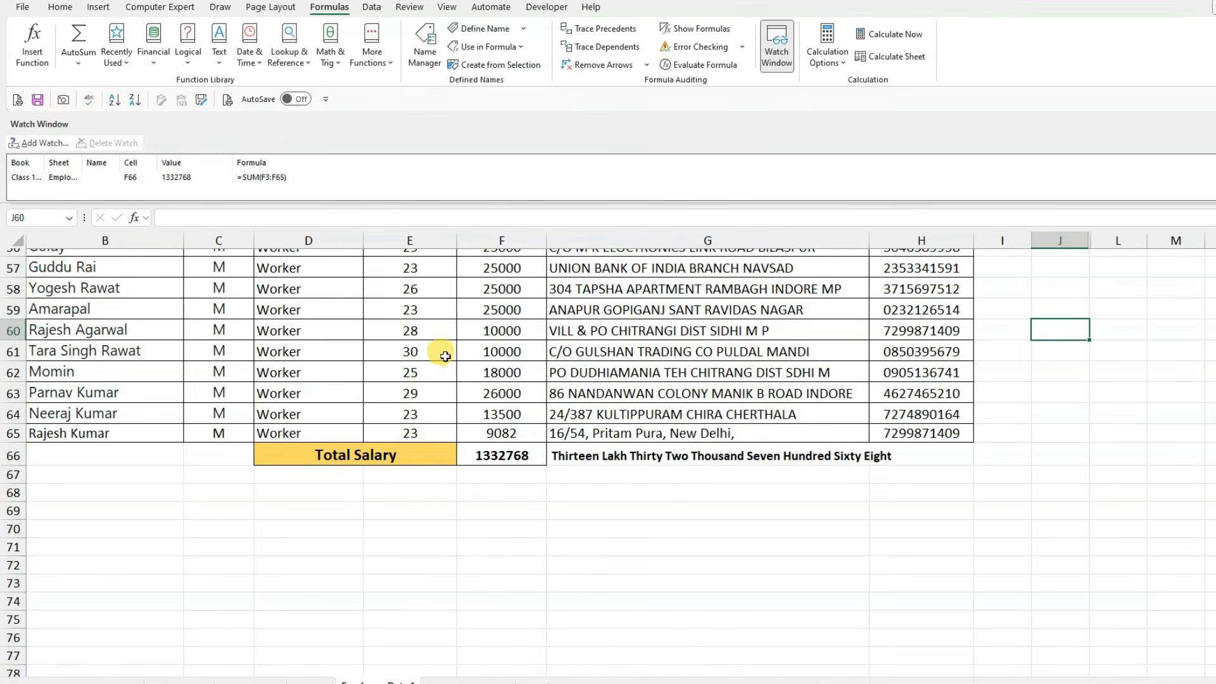
Add a watch for the Total Salary cell F50 on the Employee Data 2 sheet
{"action": "scroll", "coordinate": [445, 356], "scroll_direction": "up", "scroll_amount": 9}
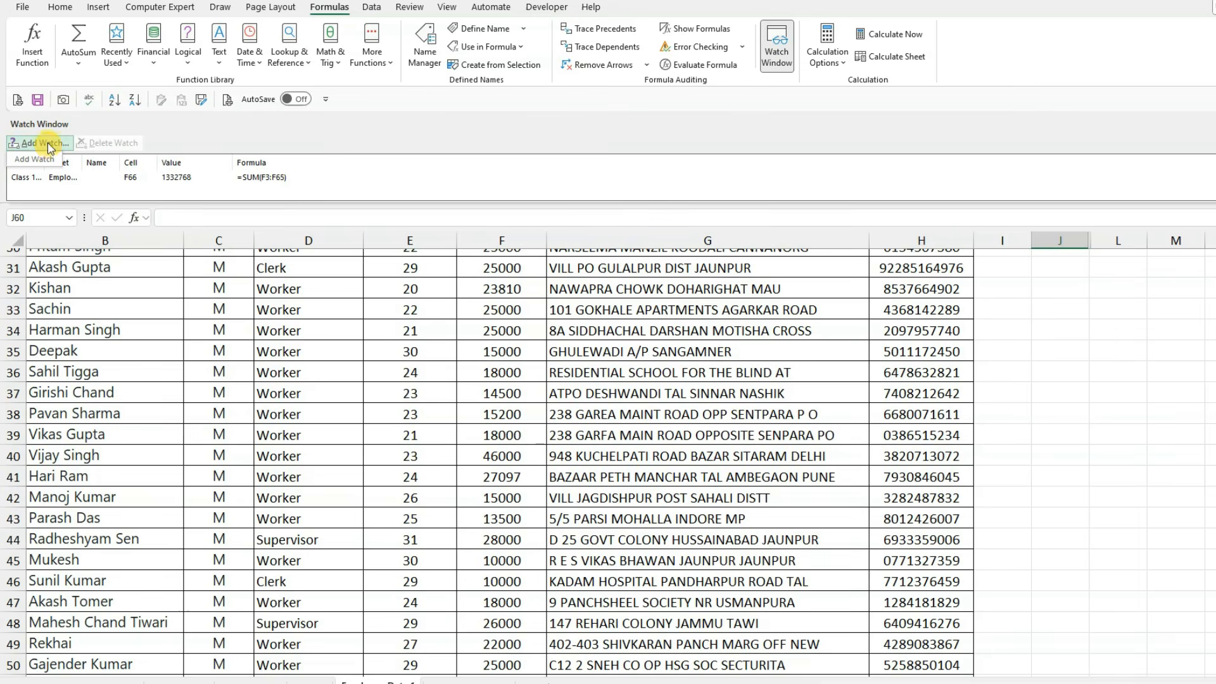
{"action": "left_click", "coordinate": [47, 146]}
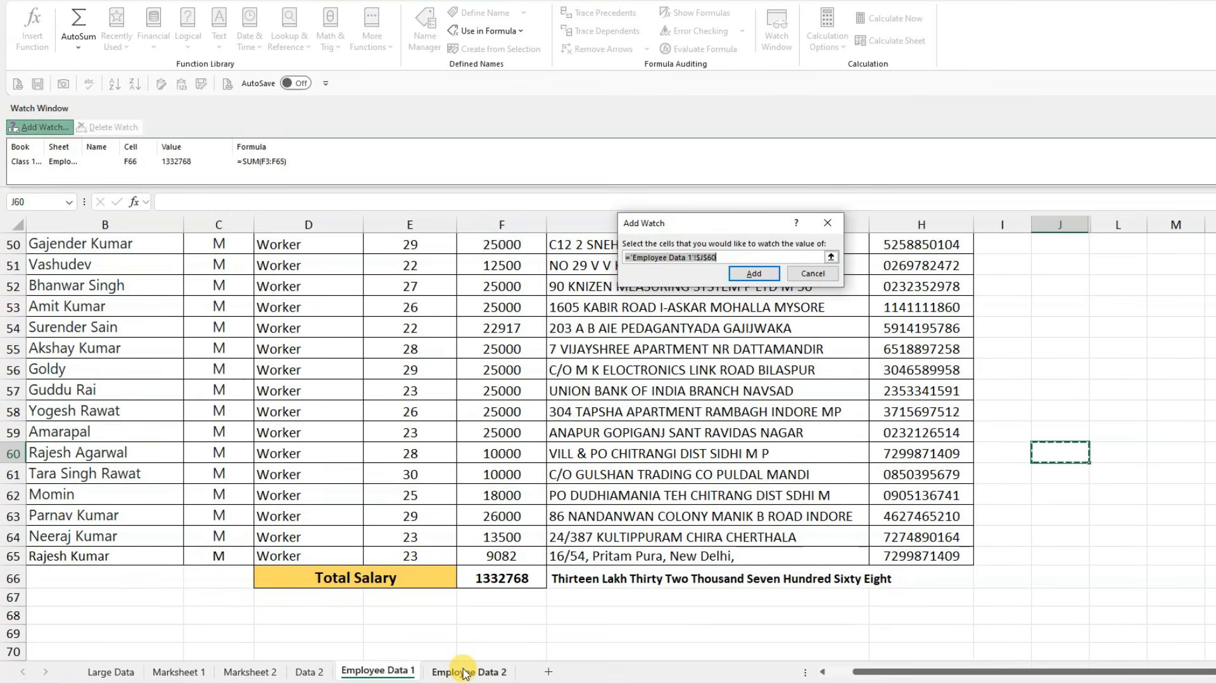
{"action": "left_click", "coordinate": [464, 673]}
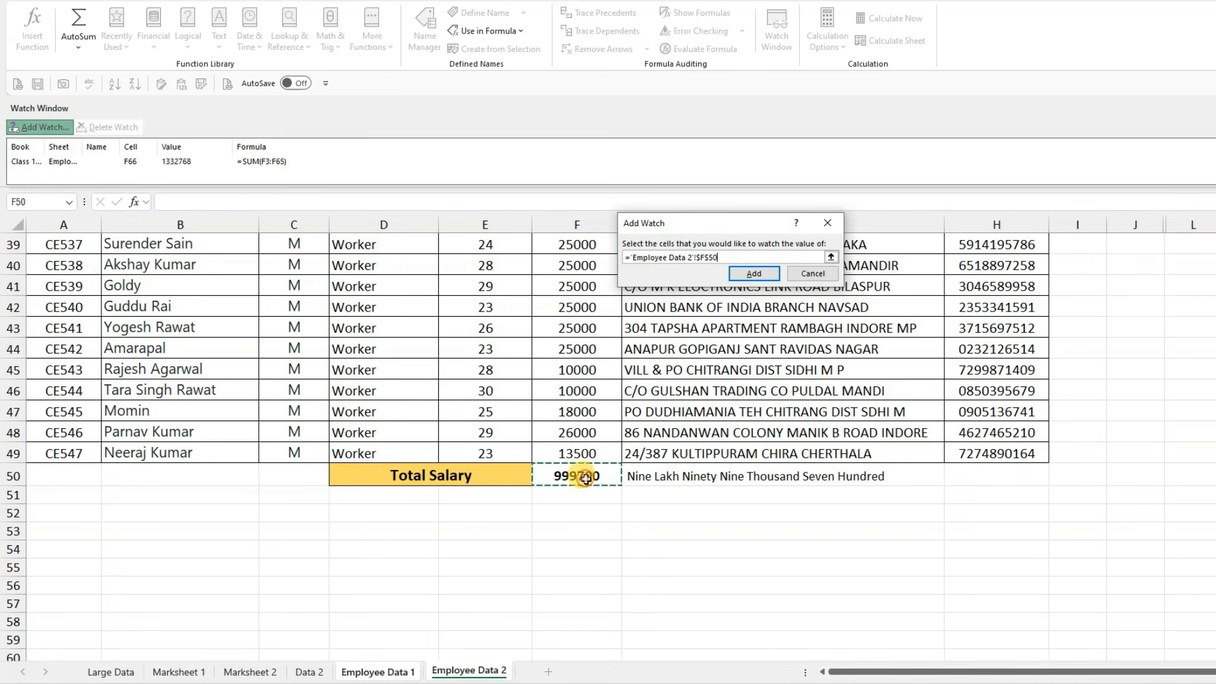
{"action": "left_click", "coordinate": [755, 274]}
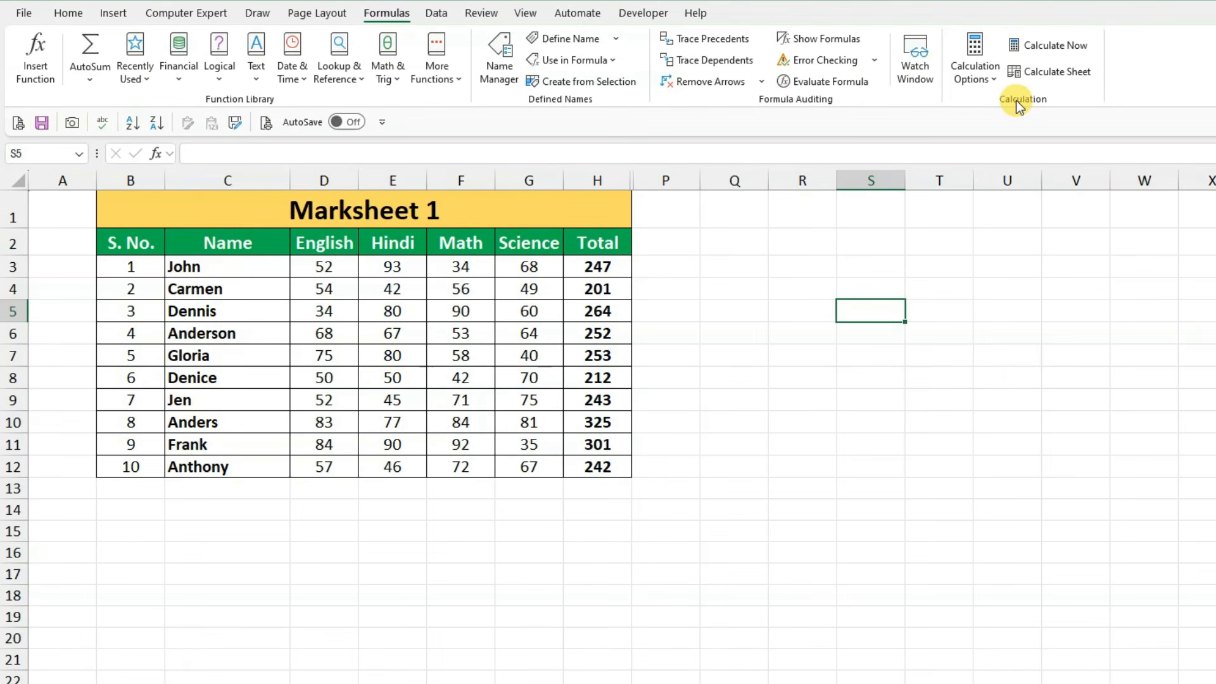
Review the available calculation modes, and clear the totals in H3:H12 of Marksheet 1
{"action": "left_click", "coordinate": [993, 81]}
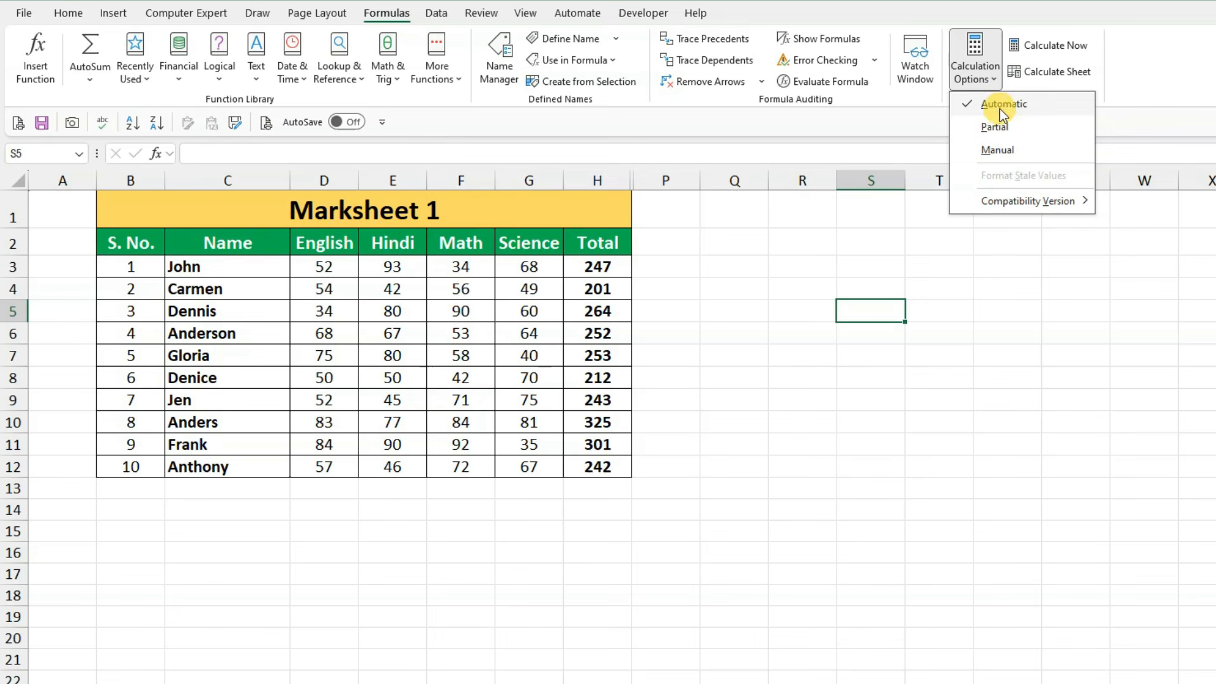
{"action": "left_click", "coordinate": [1007, 292]}
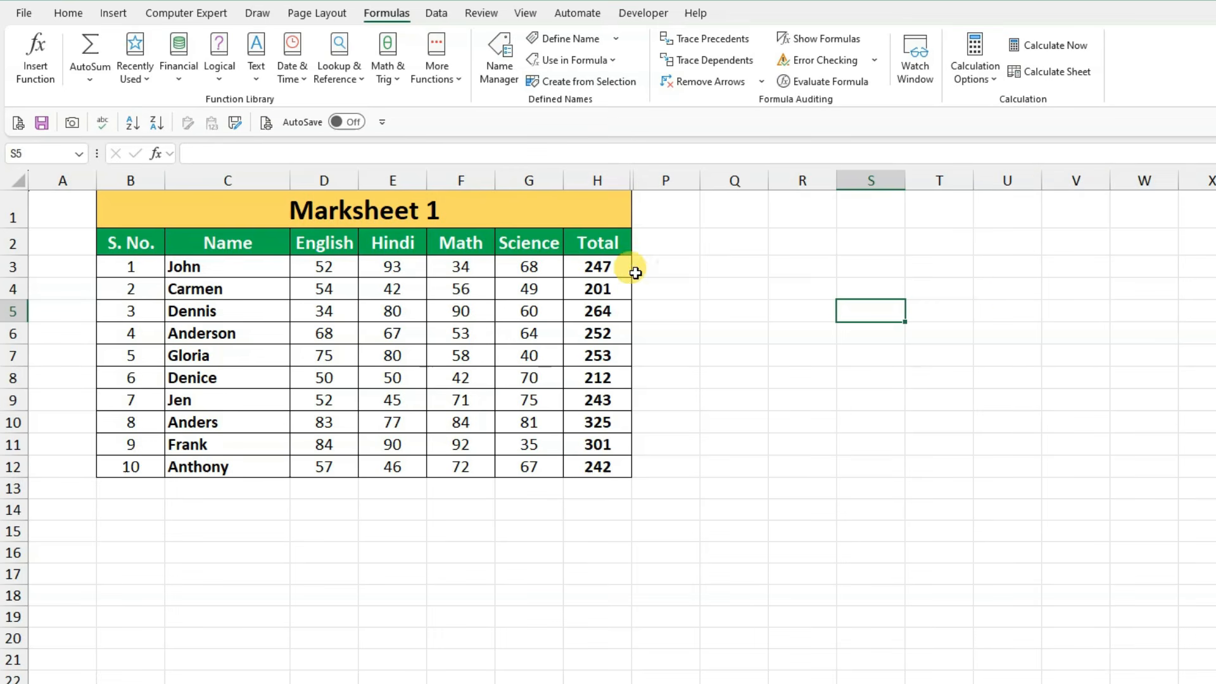
{"action": "left_click", "coordinate": [610, 268]}
{"action": "left_click_drag", "start_coordinate": [606, 266], "coordinate": [592, 456]}
{"action": "key", "text": "Delete"}
{"action": "left_click", "coordinate": [792, 446]}
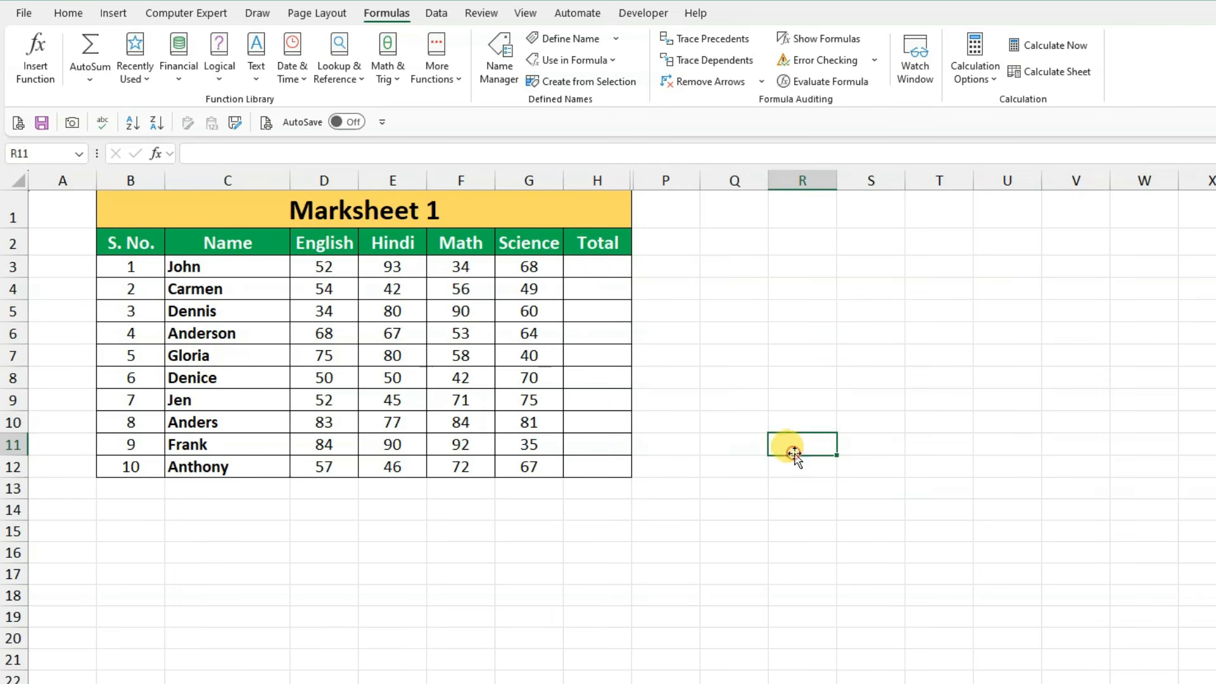
Total the first student's marks in H3 with =SUM(D3:G3) and fill the formula down to H12
{"action": "left_click", "coordinate": [606, 267]}
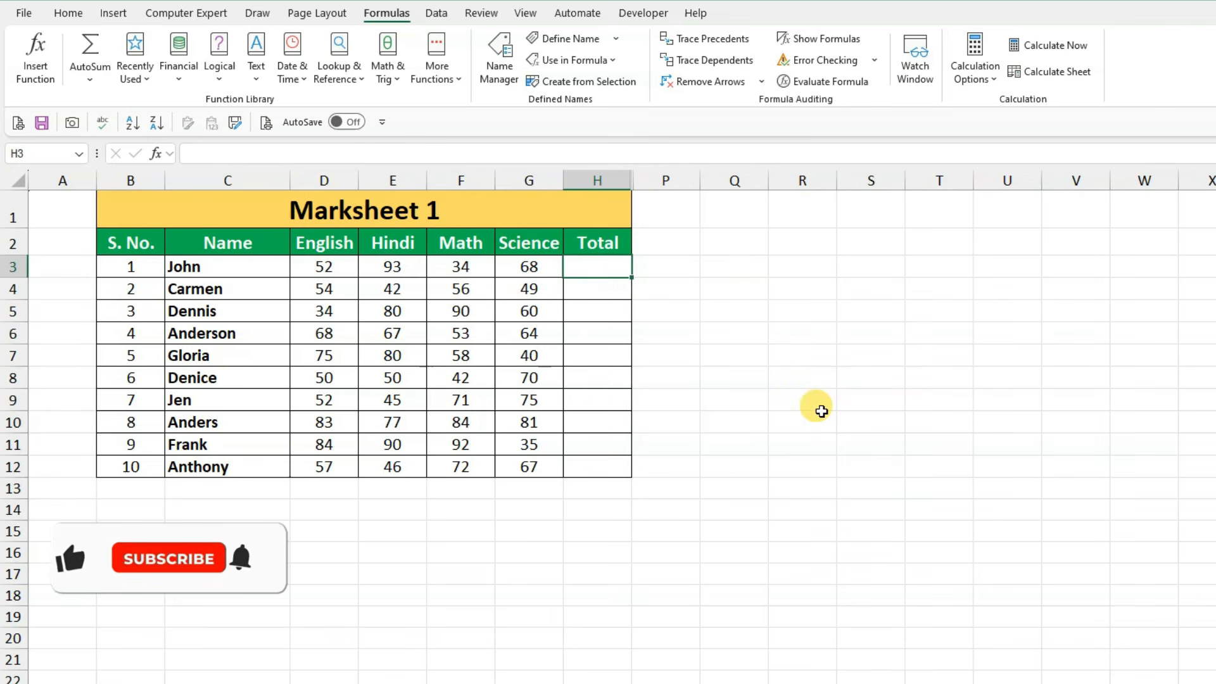
{"action": "type", "text": "=sum("}
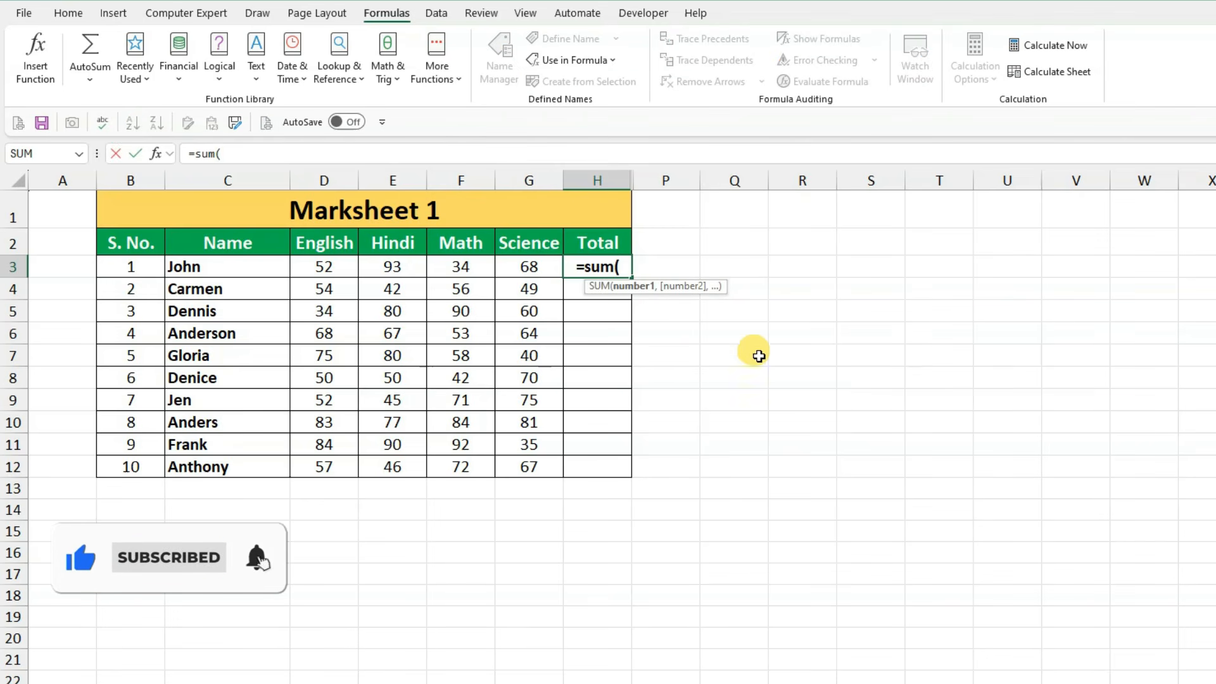
{"action": "left_click_drag", "start_coordinate": [326, 266], "coordinate": [515, 266]}
{"action": "key", "text": "Return"}
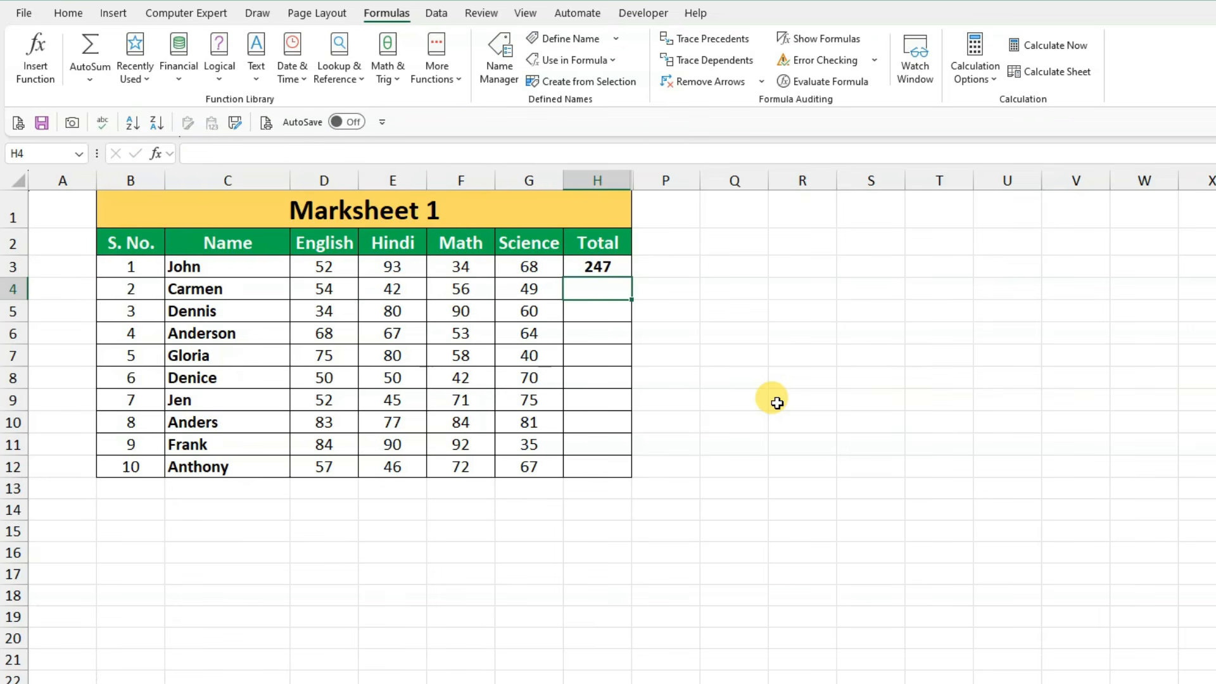
{"action": "left_click", "coordinate": [627, 266]}
{"action": "left_click_drag", "start_coordinate": [630, 276], "coordinate": [636, 467]}
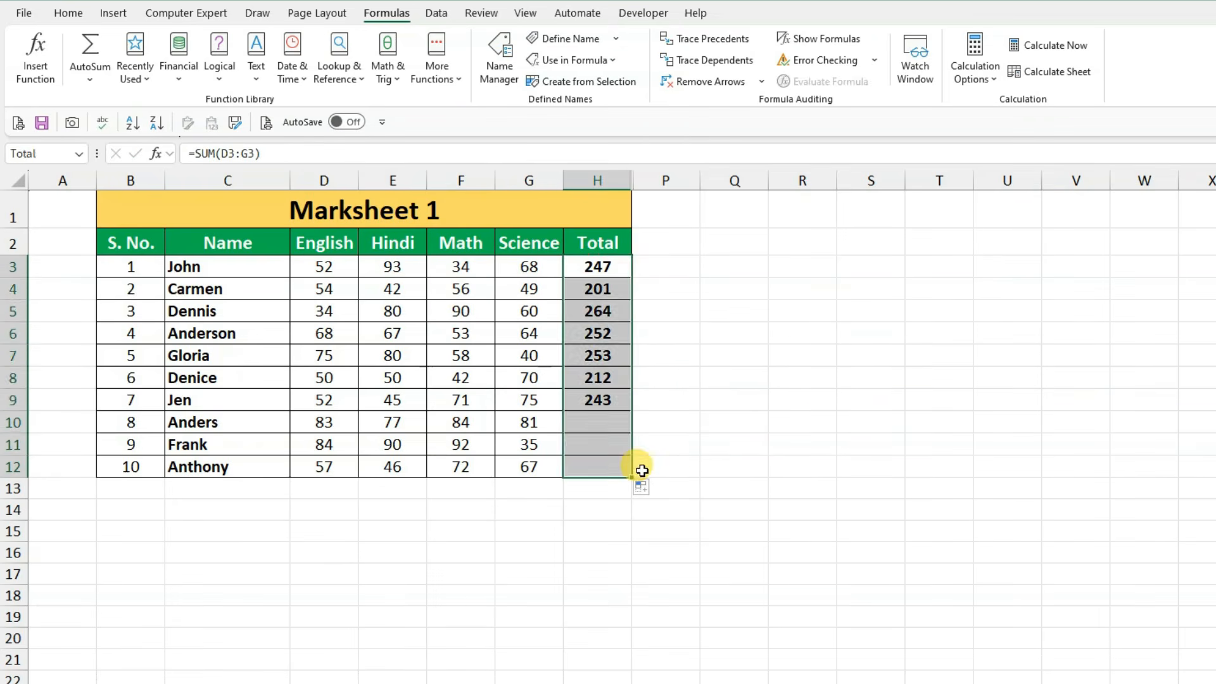
{"action": "left_click", "coordinate": [706, 465]}
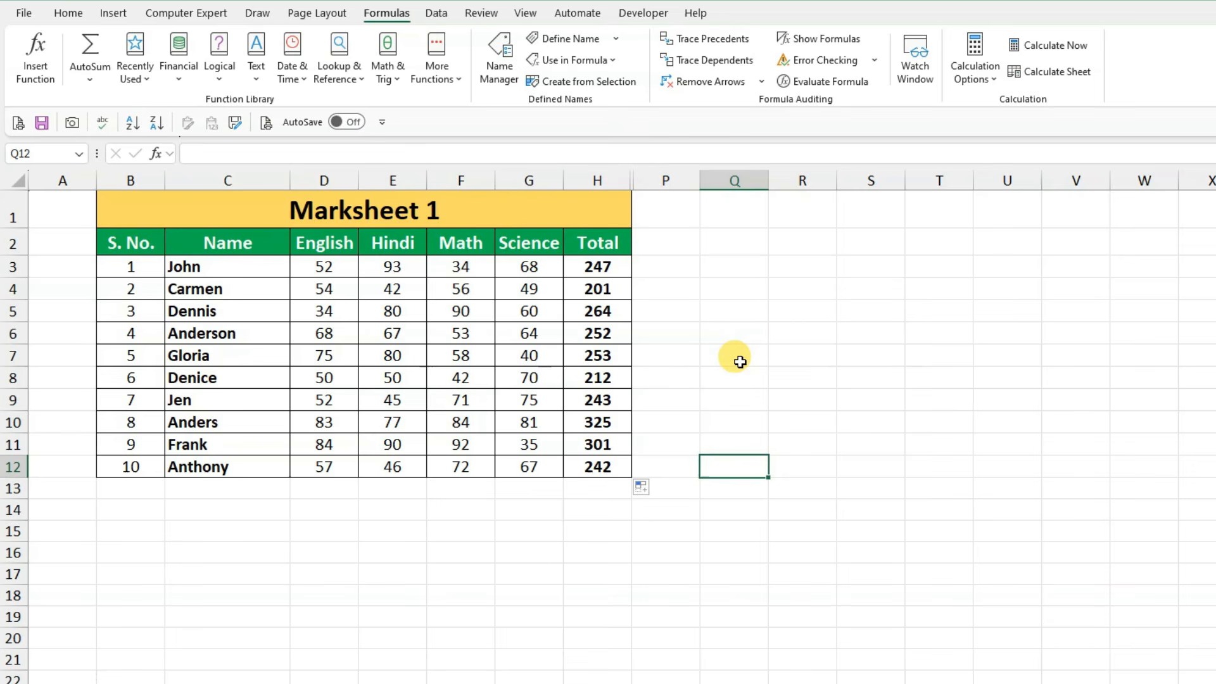
{"action": "left_click", "coordinate": [687, 334]}
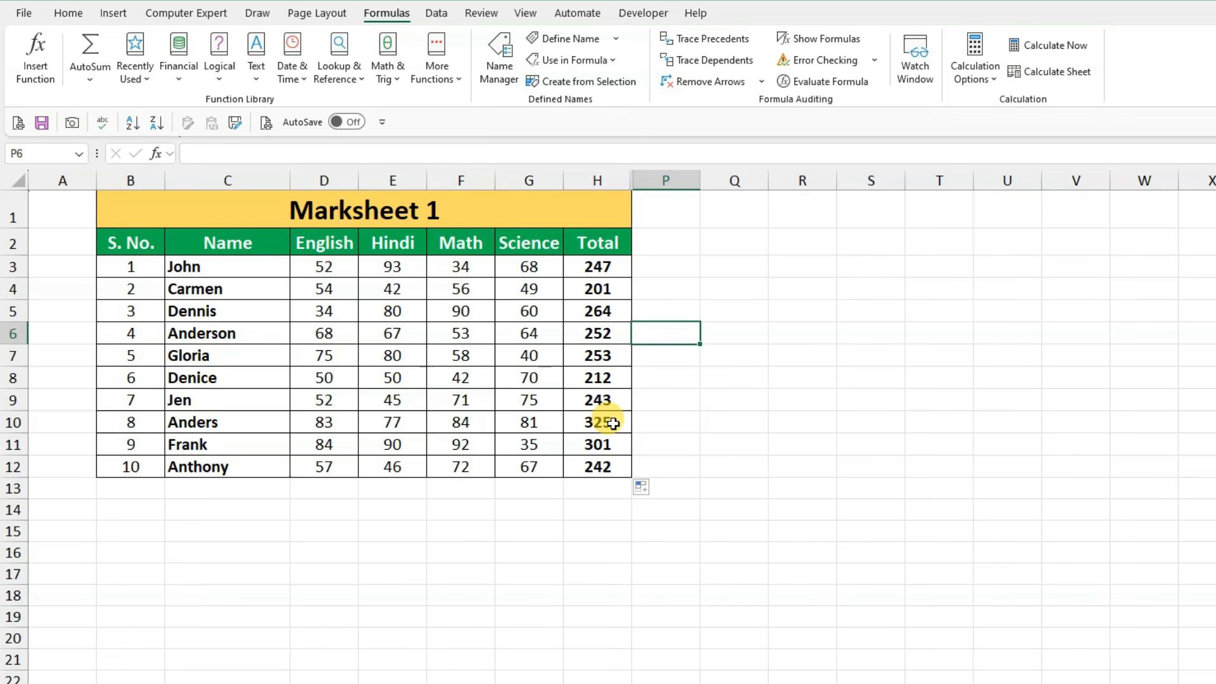
Switch the workbook's calculation mode to Manual and clear the Total column in H3:H12
{"action": "left_click", "coordinate": [975, 73]}
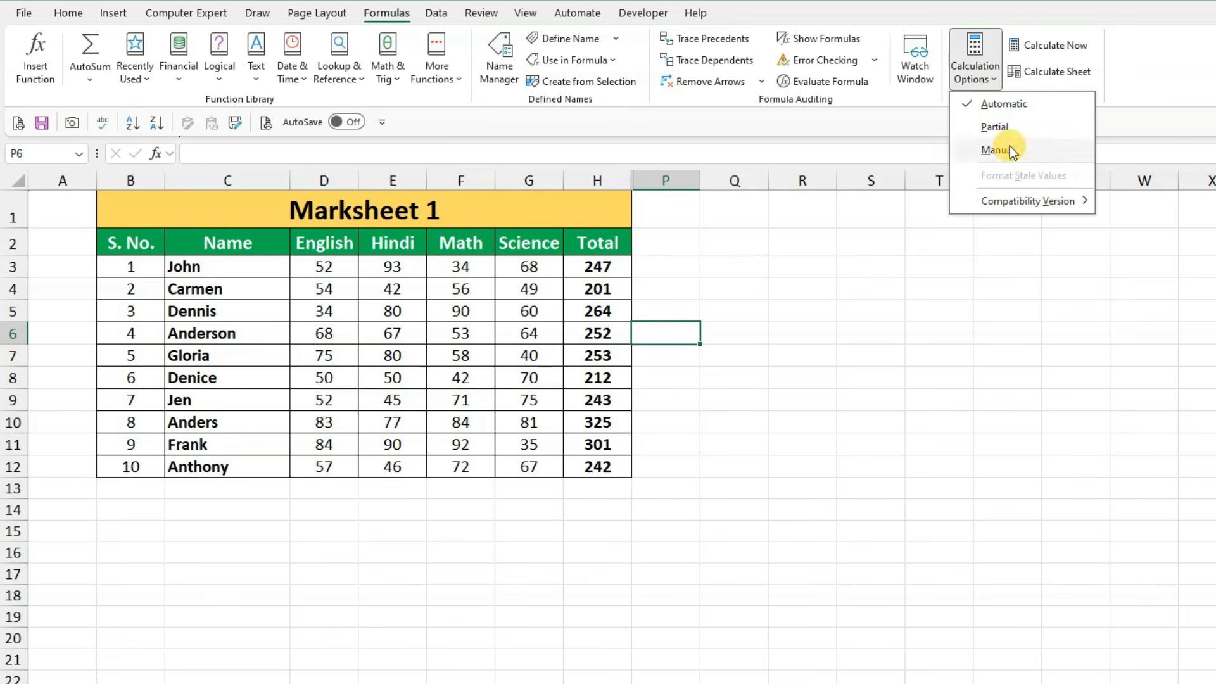
{"action": "left_click", "coordinate": [1004, 149]}
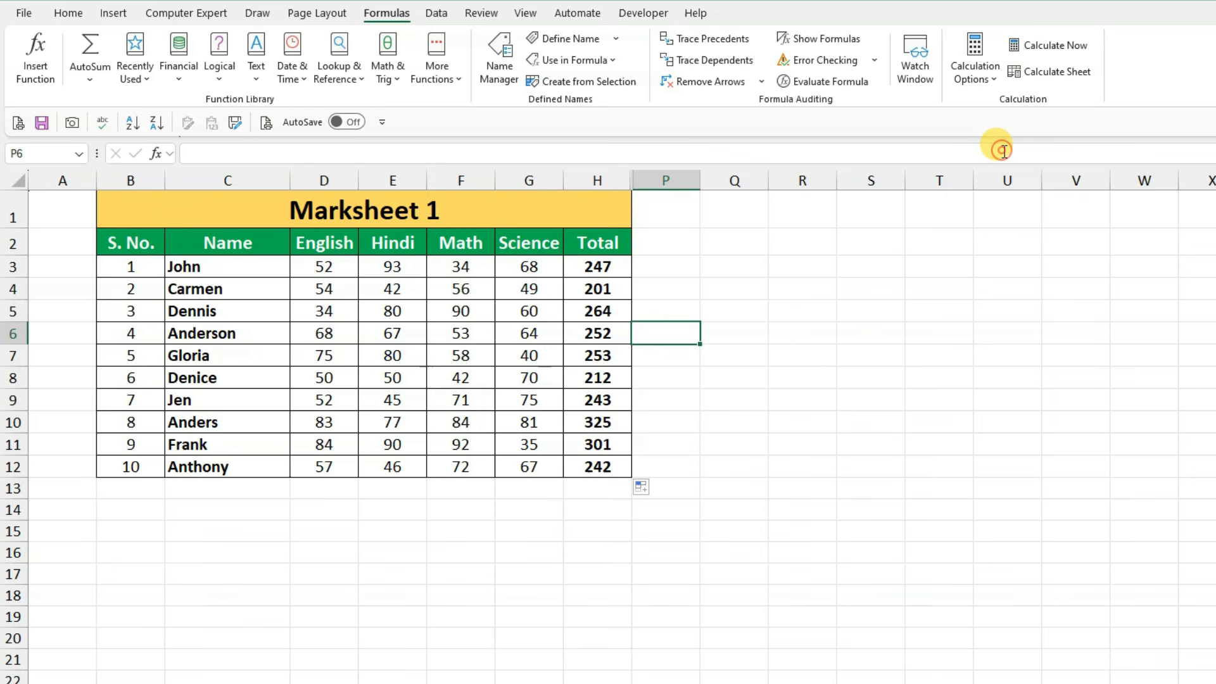
{"action": "left_click_drag", "start_coordinate": [609, 266], "coordinate": [615, 458]}
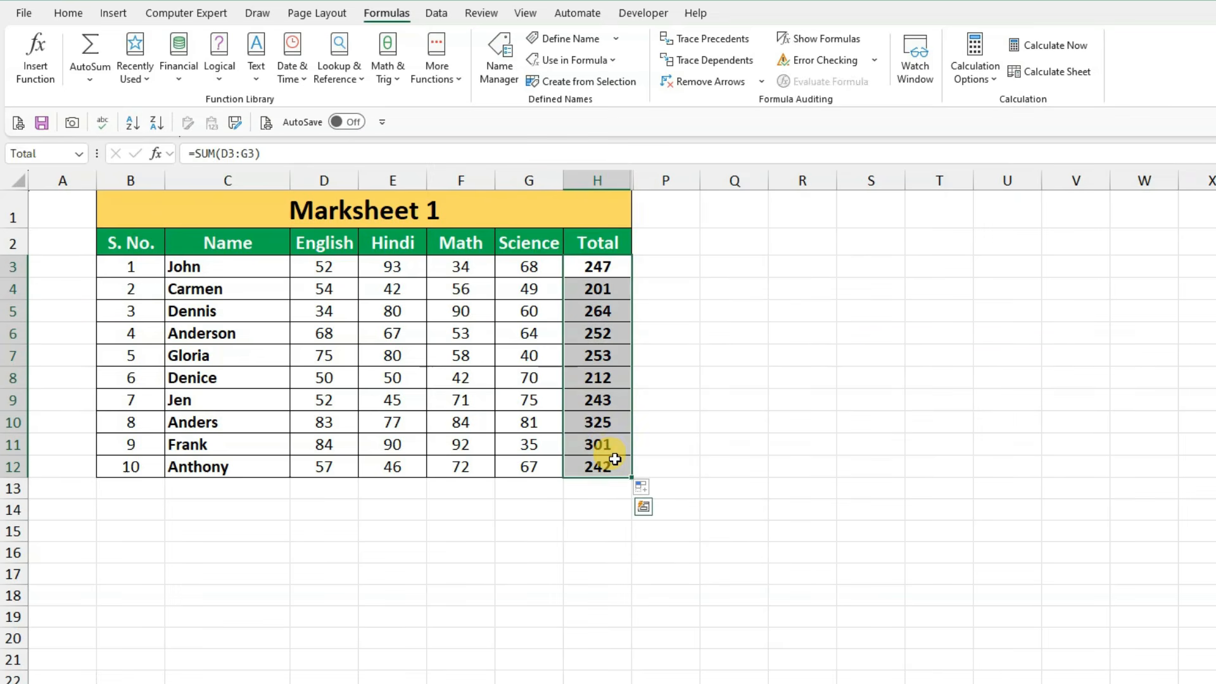
{"action": "key", "text": "Delete"}
Re-enter the sum of D3:G3 in H3 and fill it down to H12 under manual calculation
{"action": "type", "text": "=sum("}
{"action": "left_click", "coordinate": [347, 268]}
{"action": "left_click_drag", "start_coordinate": [347, 269], "coordinate": [529, 267]}
{"action": "key", "text": "Return"}
{"action": "left_click", "coordinate": [611, 264]}
{"action": "left_click_drag", "start_coordinate": [629, 276], "coordinate": [636, 472]}
{"action": "left_click", "coordinate": [737, 488]}
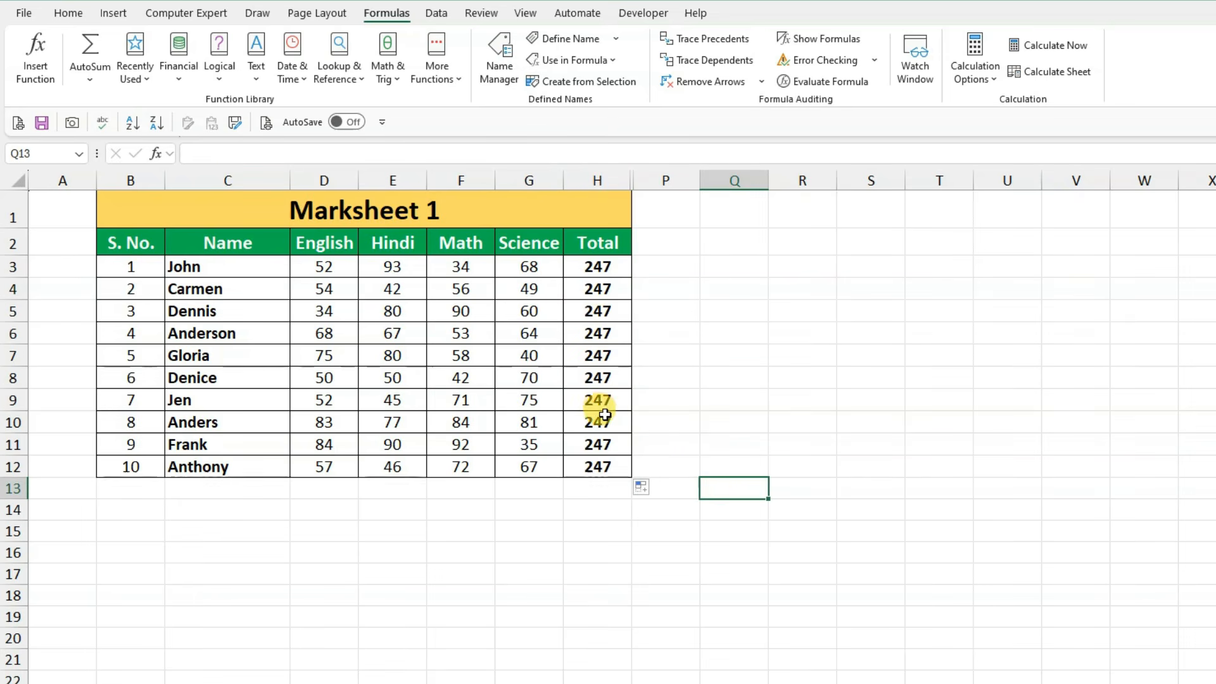
Set the second student's Math mark in F4 to 60
{"action": "left_click", "coordinate": [481, 294]}
{"action": "type", "text": "60"}
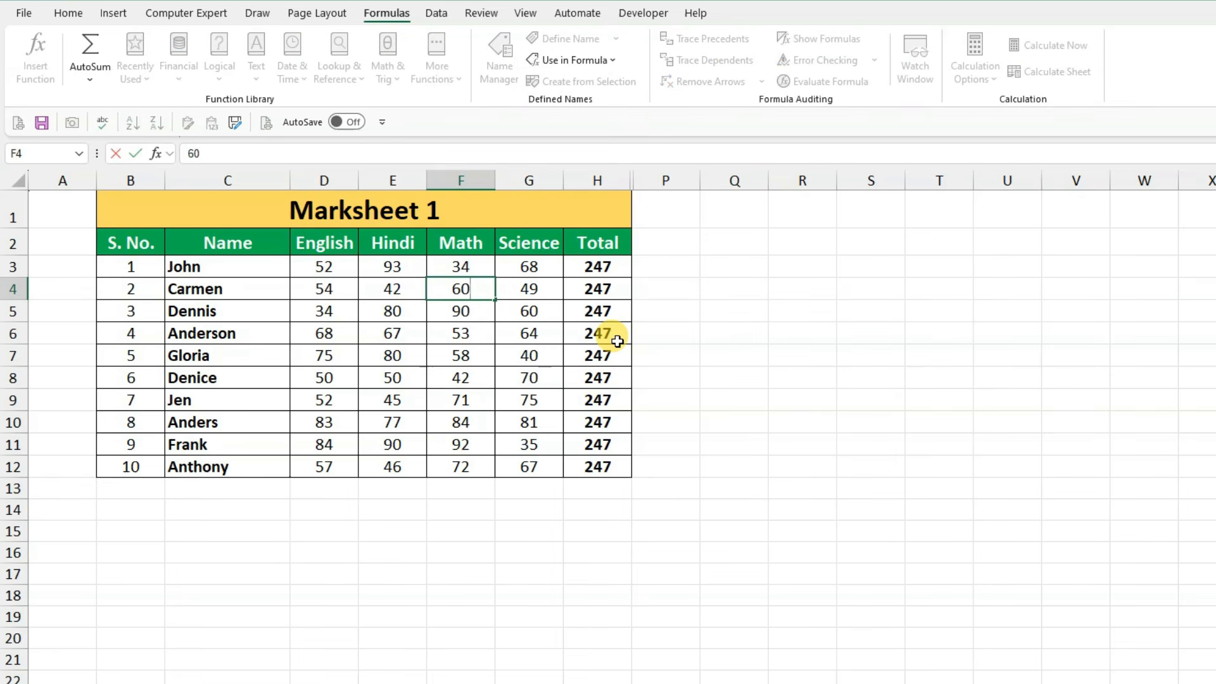
{"action": "key", "text": "Return"}
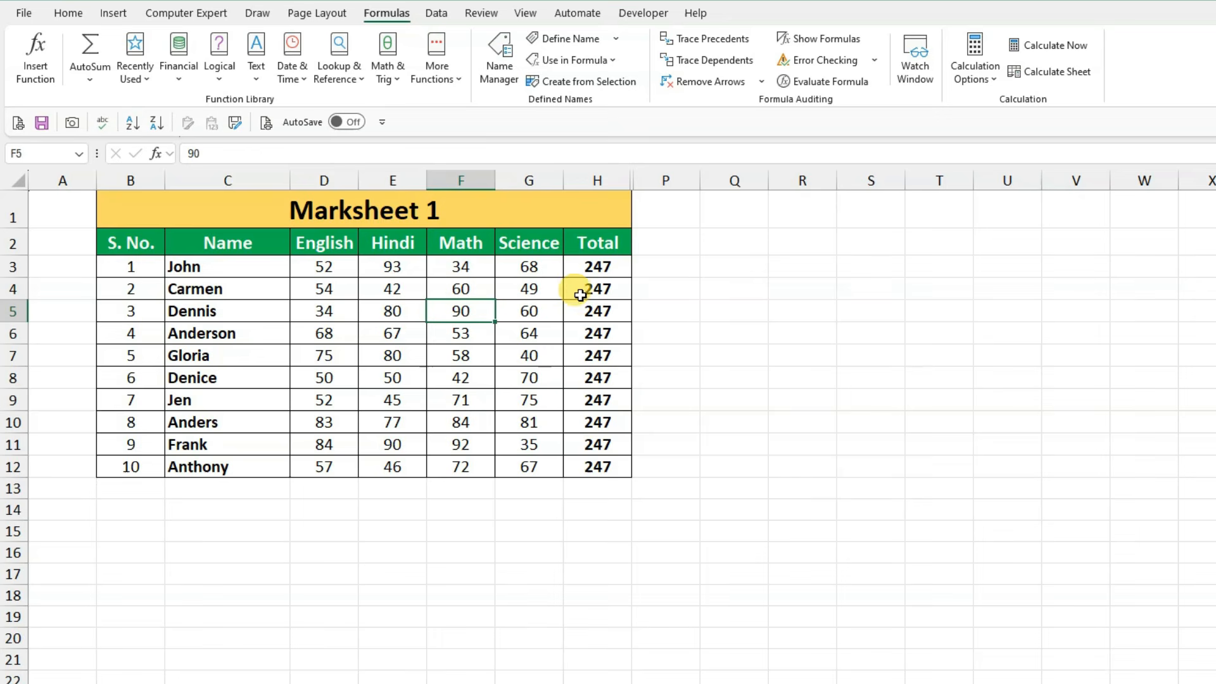
Examine the available calculation modes, including Partial and Manual, and the What-If Analysis tools
{"action": "left_click", "coordinate": [997, 76]}
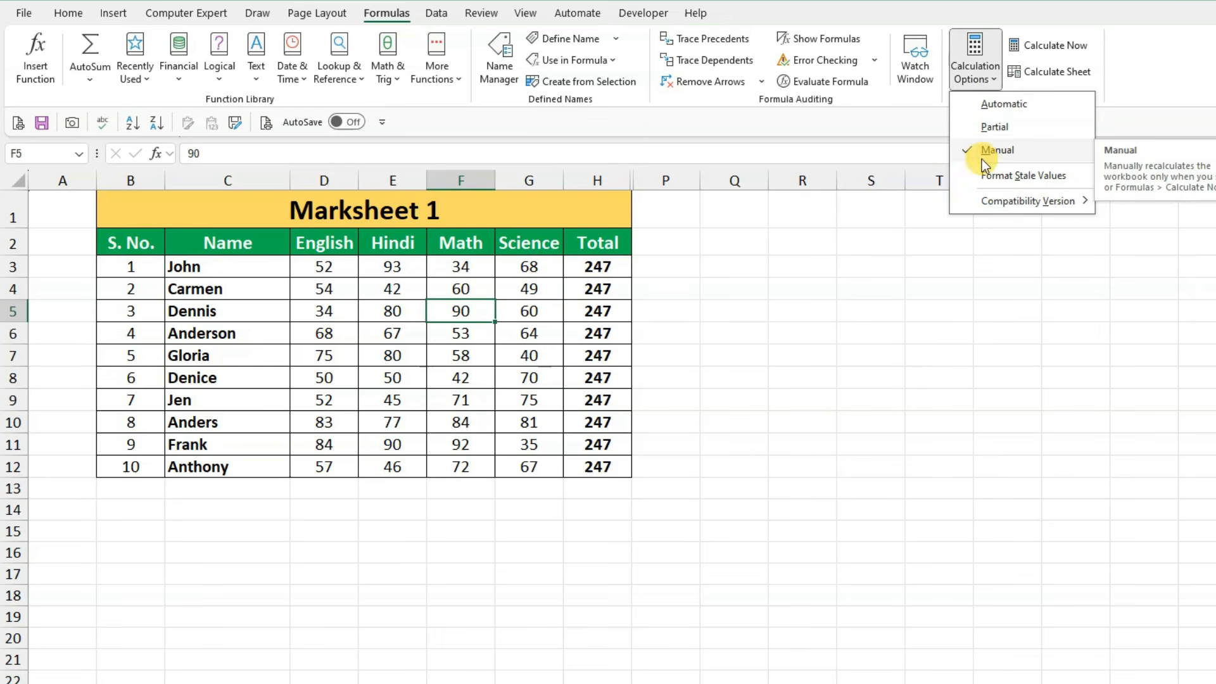
{"action": "left_click", "coordinate": [691, 351]}
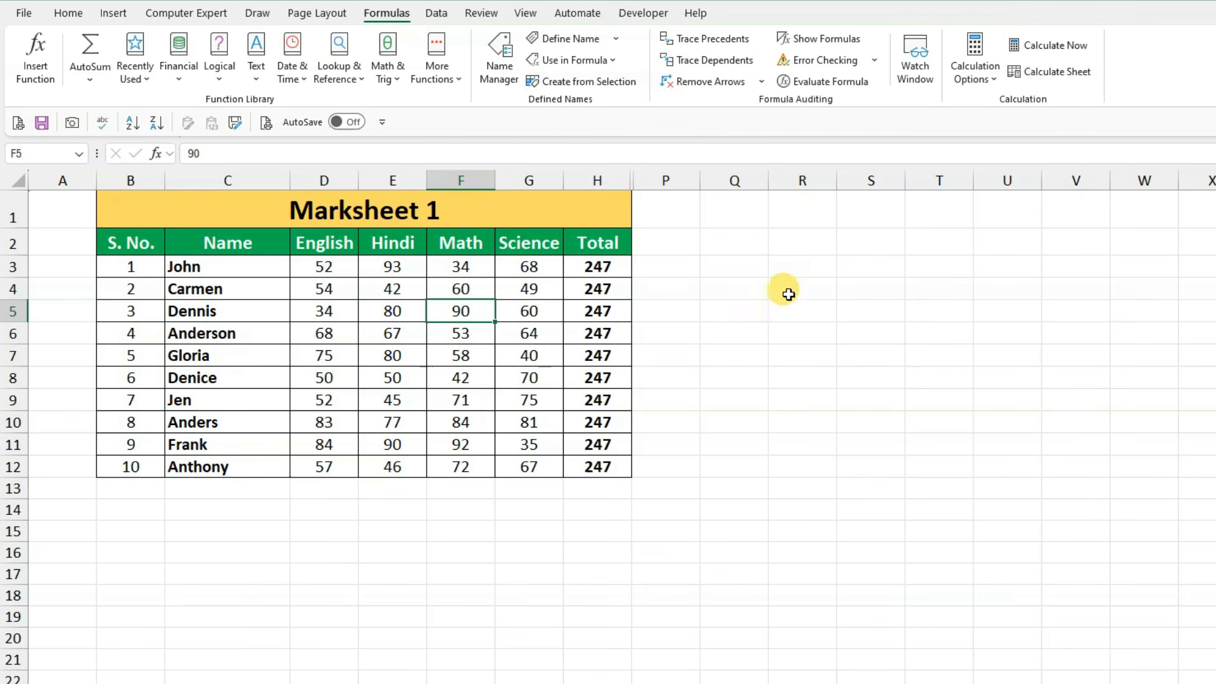
{"action": "left_click", "coordinate": [992, 82]}
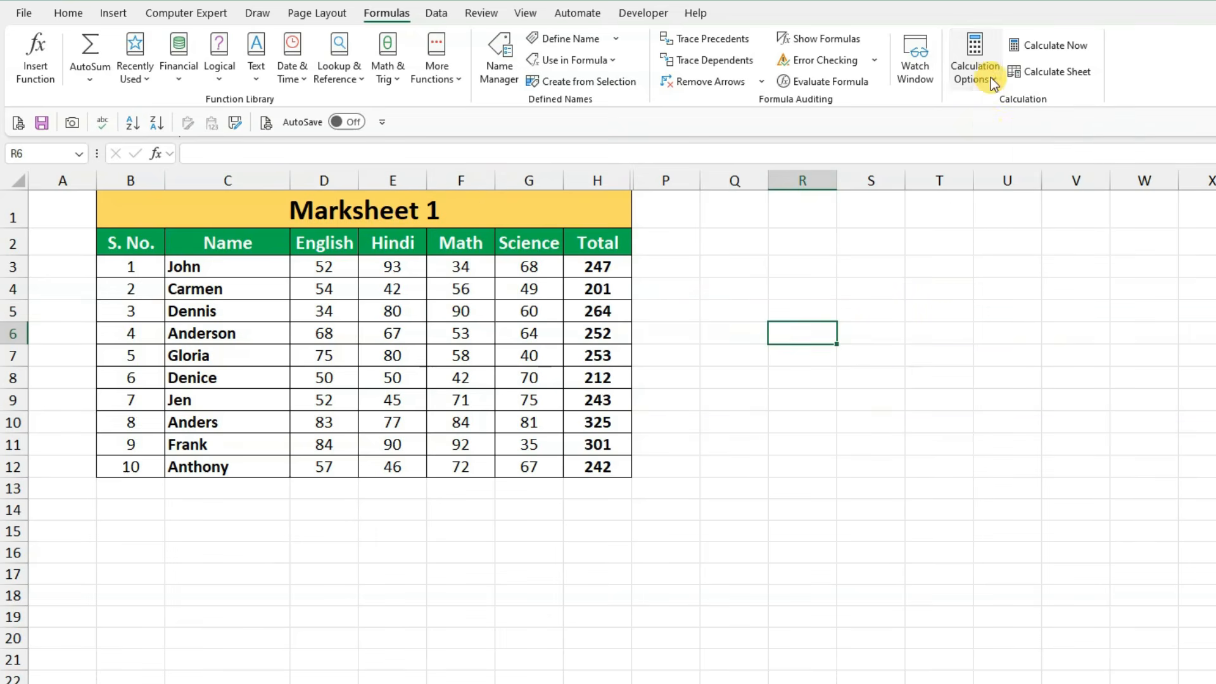
{"action": "left_click", "coordinate": [989, 79]}
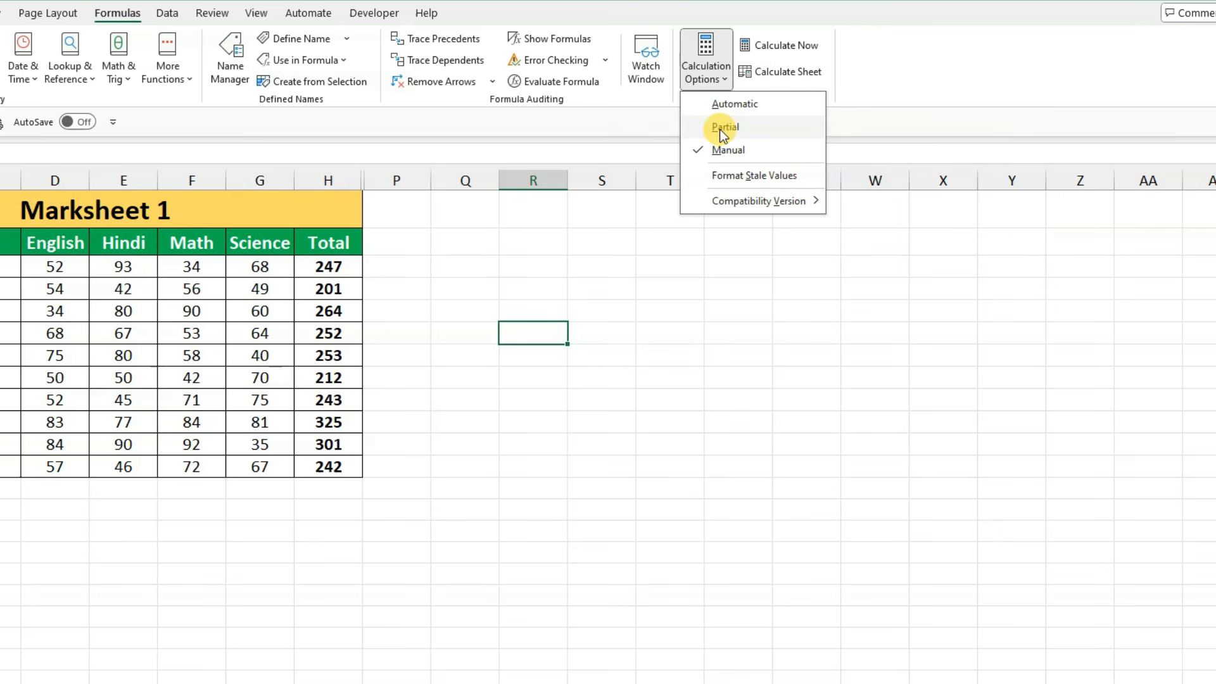
{"action": "left_click", "coordinate": [499, 326]}
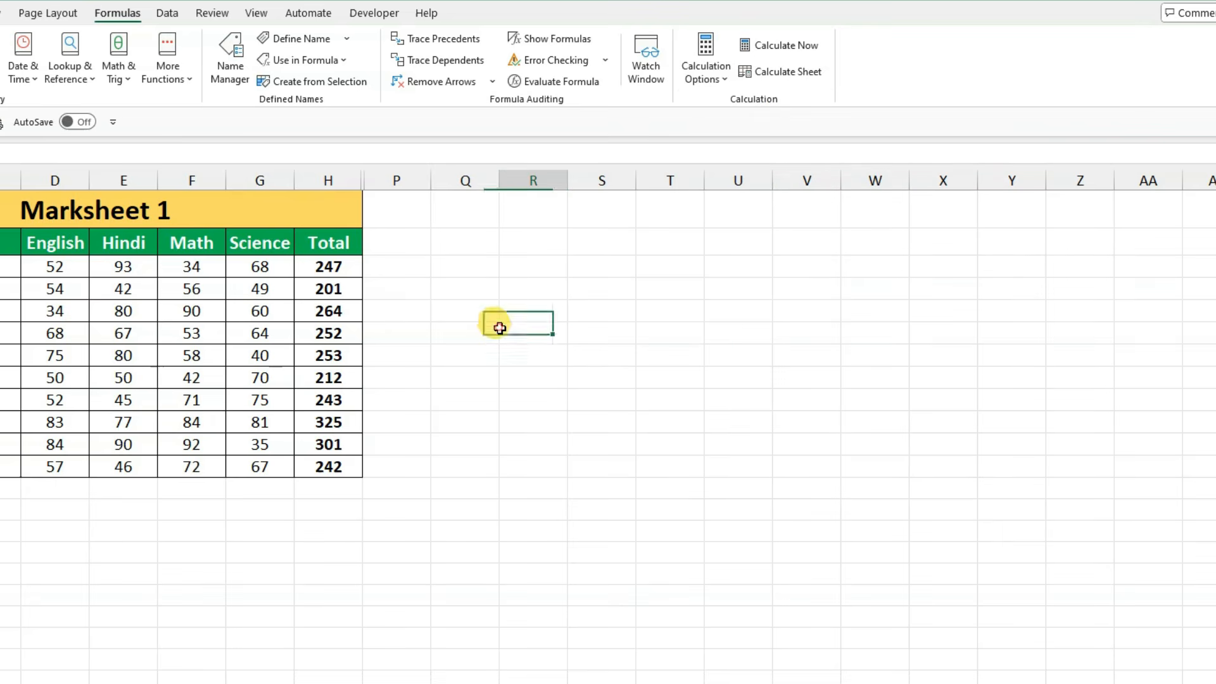
{"action": "left_click", "coordinate": [167, 14]}
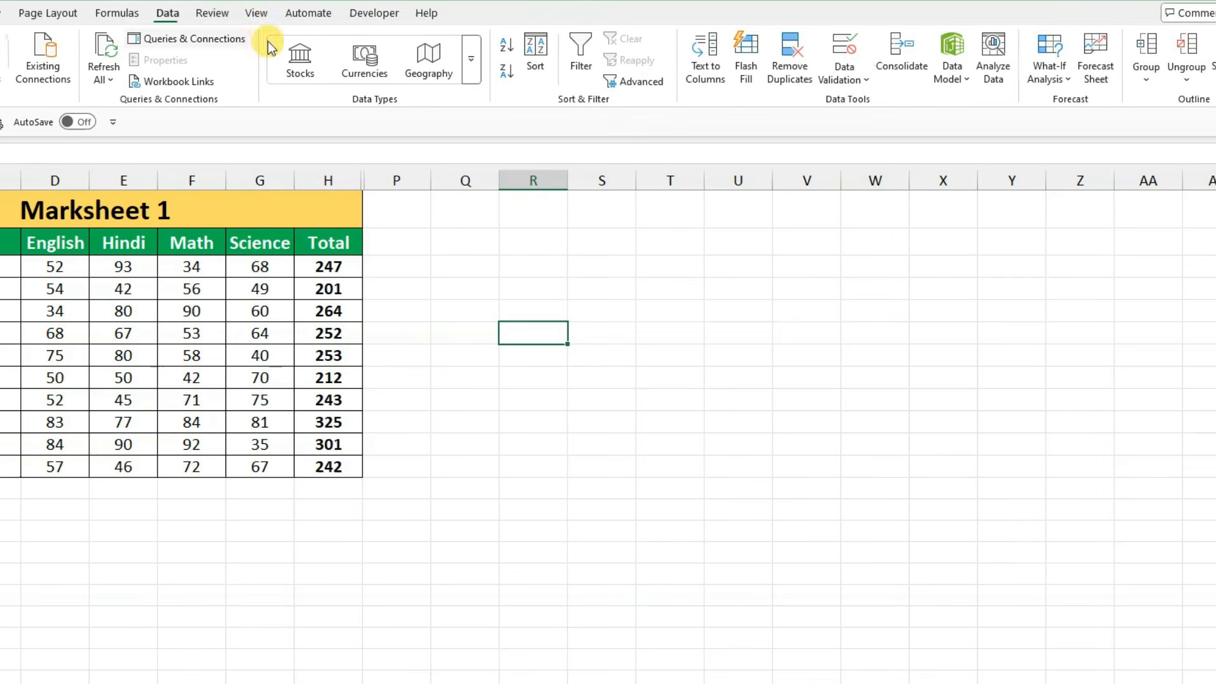
{"action": "left_click", "coordinate": [1061, 80]}
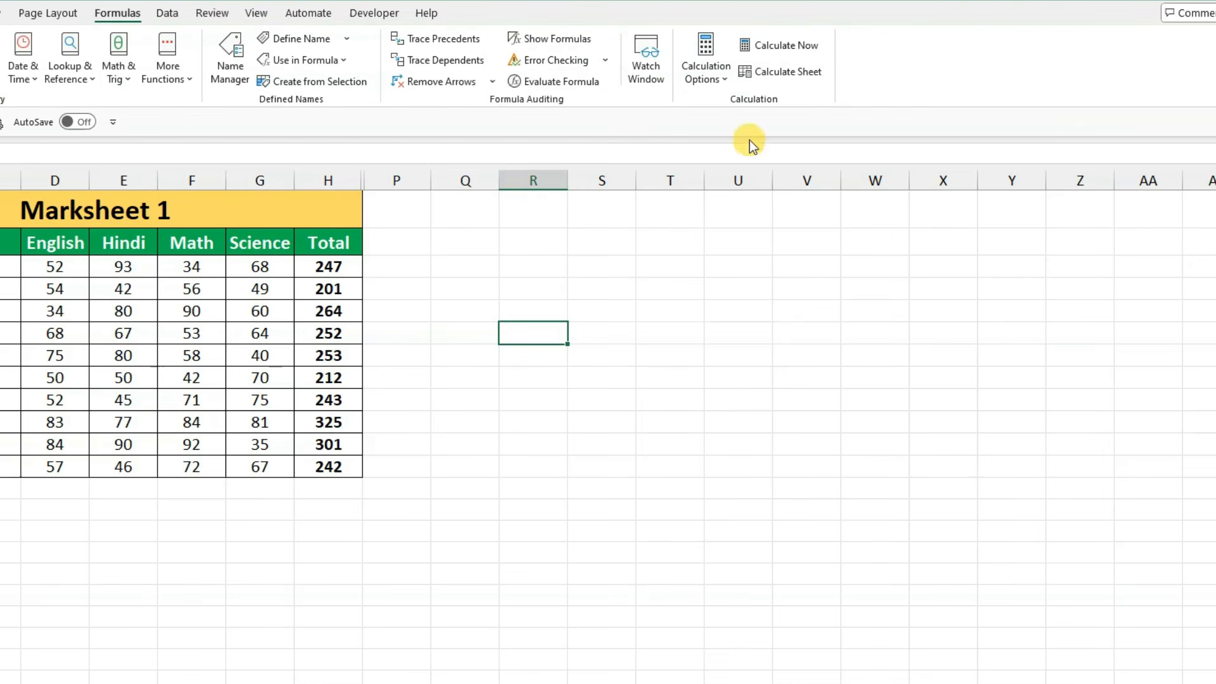
Set calculation to Manual with stale values formatted, and change the second student's Science mark in G4 to 50
{"action": "left_click", "coordinate": [728, 84]}
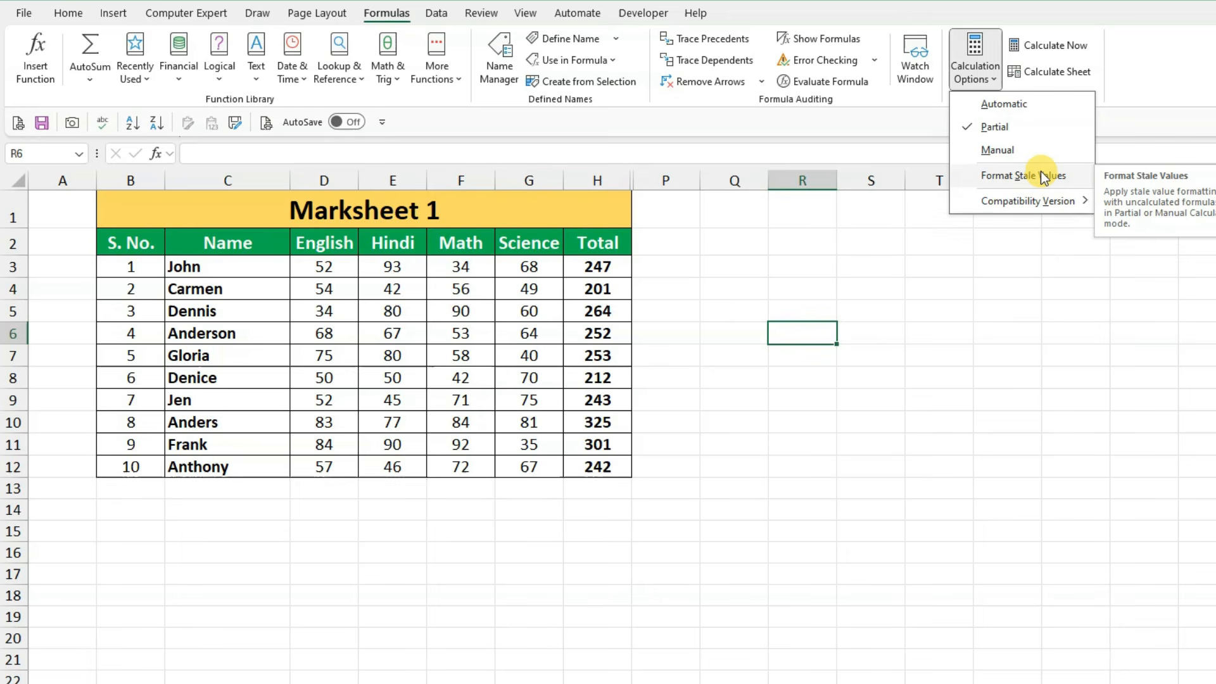
{"action": "left_click", "coordinate": [1005, 149]}
{"action": "type", "text": "50"}
{"action": "key", "text": "Return"}
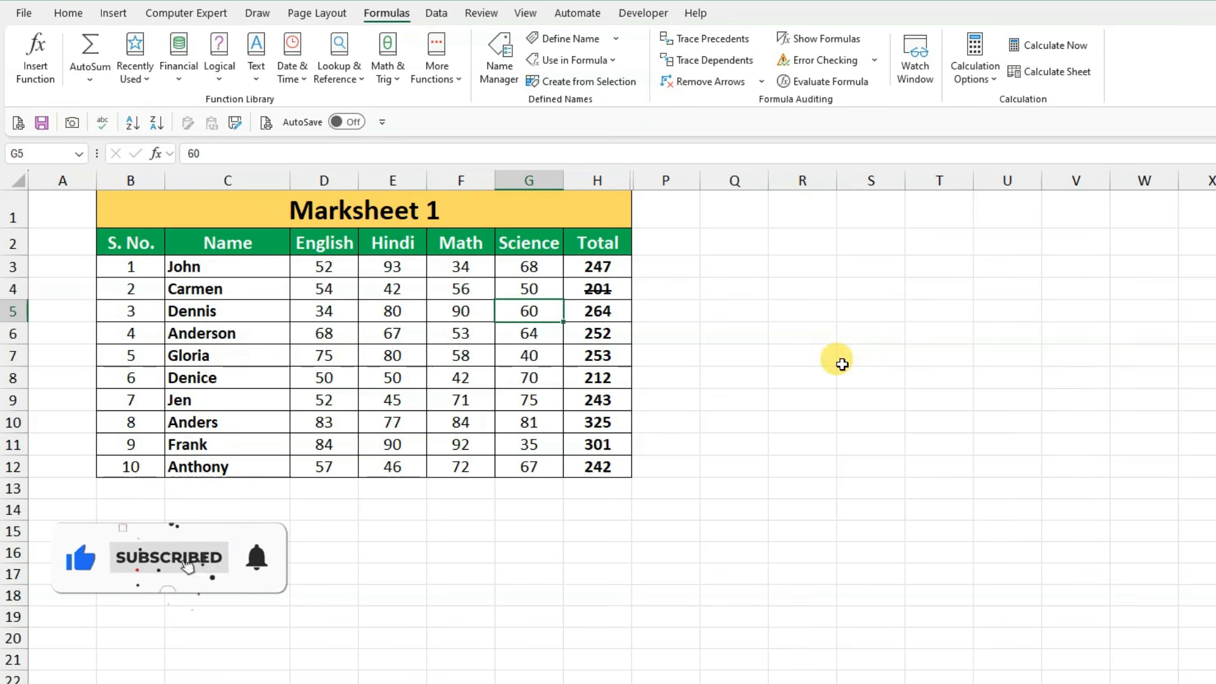
Set the Science marks in G7 to 45 and G10 to 85, and recalculate the totals with Calculate Now
{"action": "left_click", "coordinate": [529, 355]}
{"action": "type", "text": "45"}
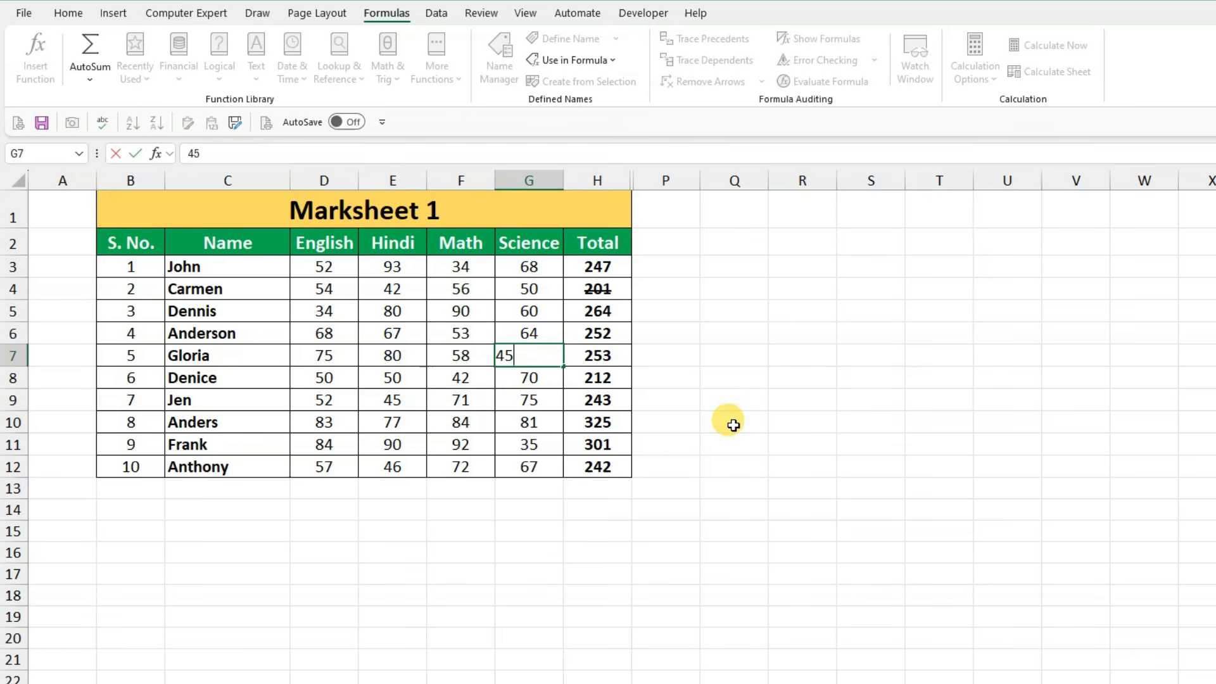
{"action": "key", "text": "Return"}
{"action": "left_click", "coordinate": [552, 425]}
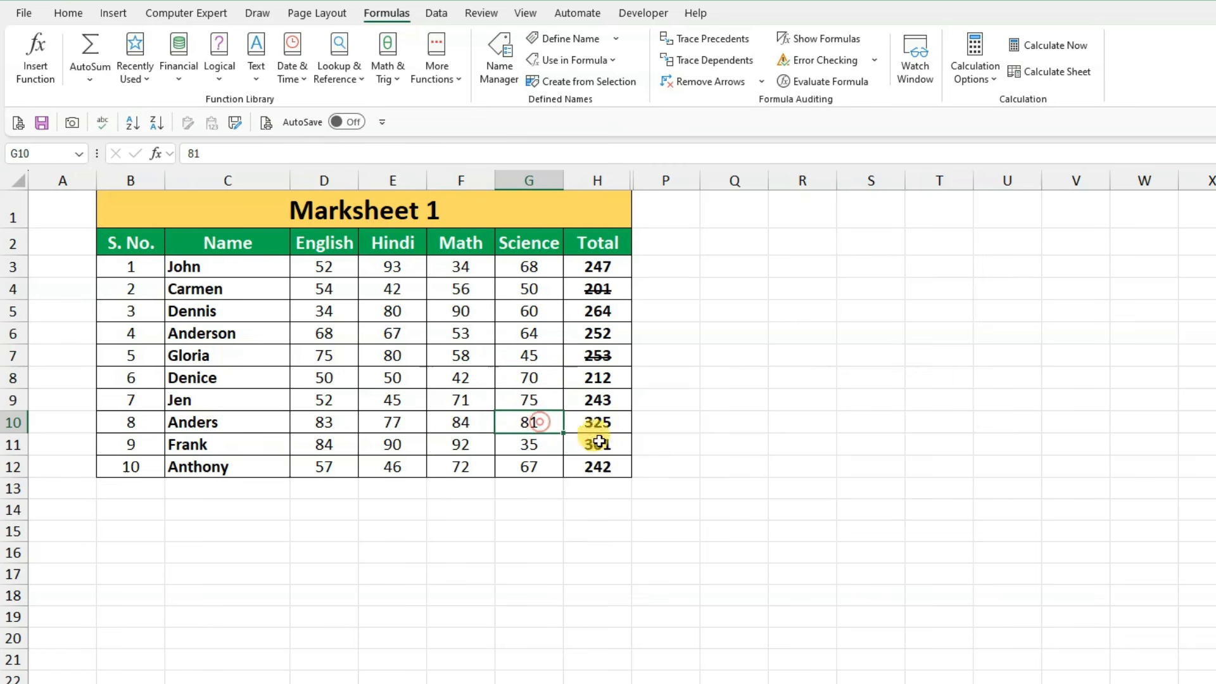
{"action": "type", "text": "85"}
{"action": "key", "text": "Return"}
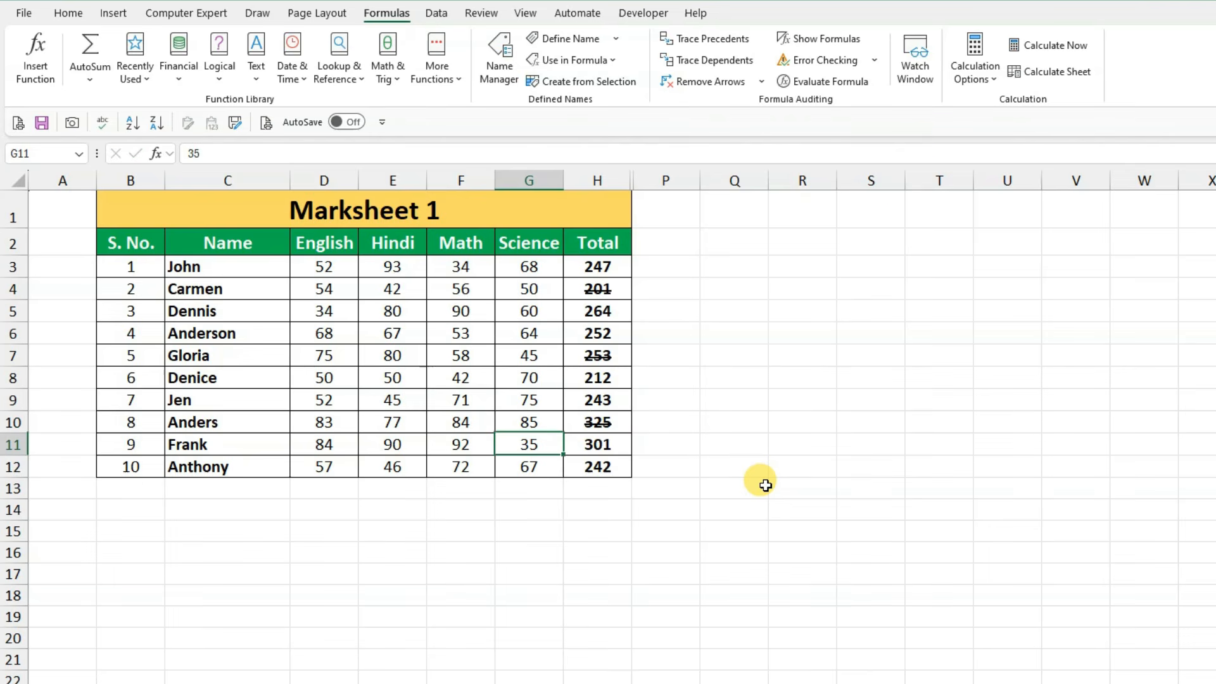
{"action": "left_click", "coordinate": [1050, 47]}
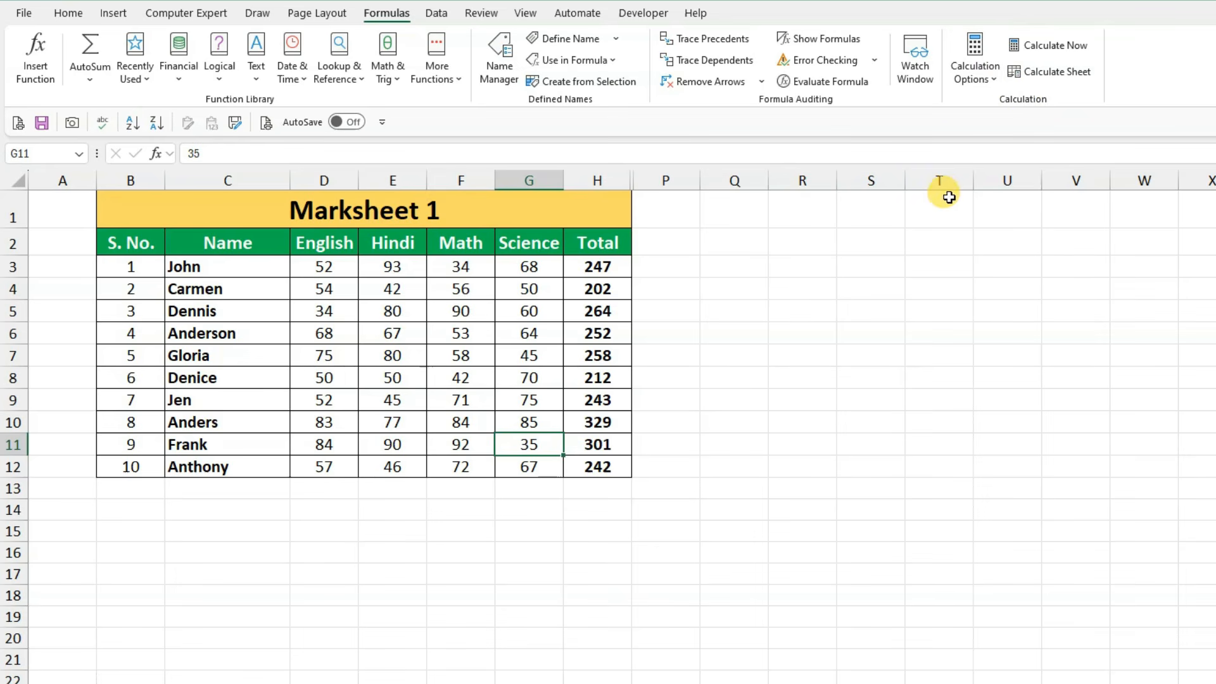
Keep the workbook in Manual calculation mode and clear the Total column in H3:H12 on Marksheet 1
{"action": "left_click", "coordinate": [985, 78]}
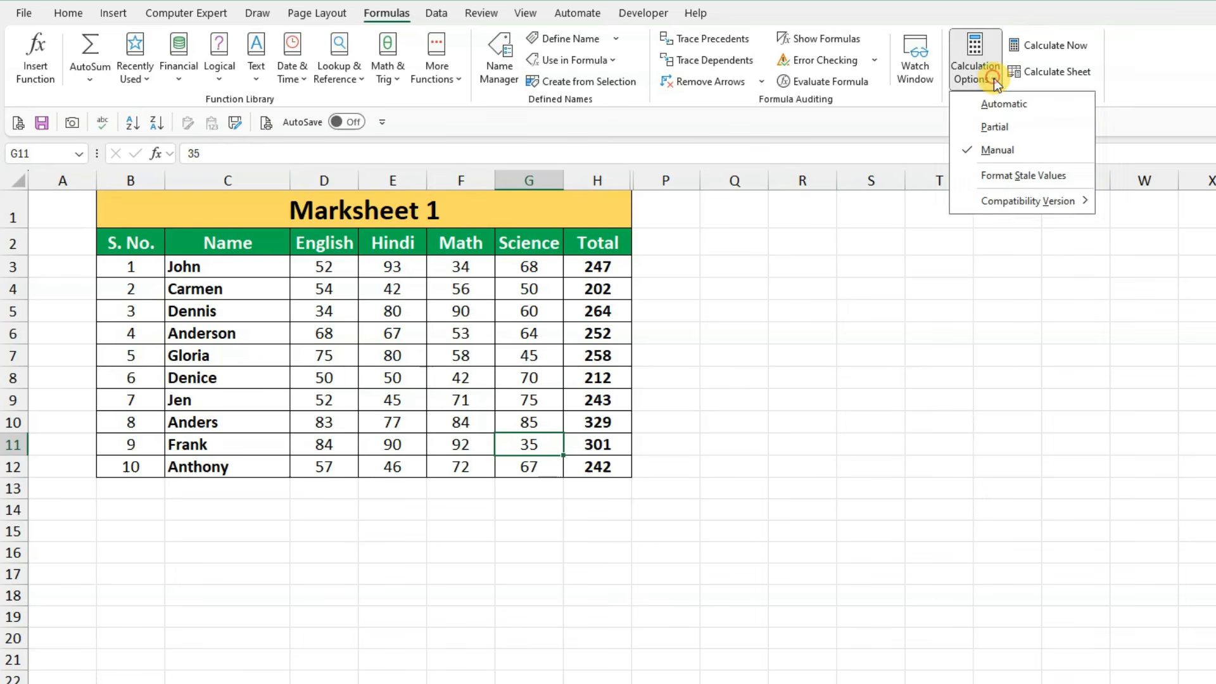
{"action": "left_click", "coordinate": [995, 151]}
{"action": "left_click_drag", "start_coordinate": [601, 263], "coordinate": [609, 485]}
{"action": "key", "text": "Delete"}
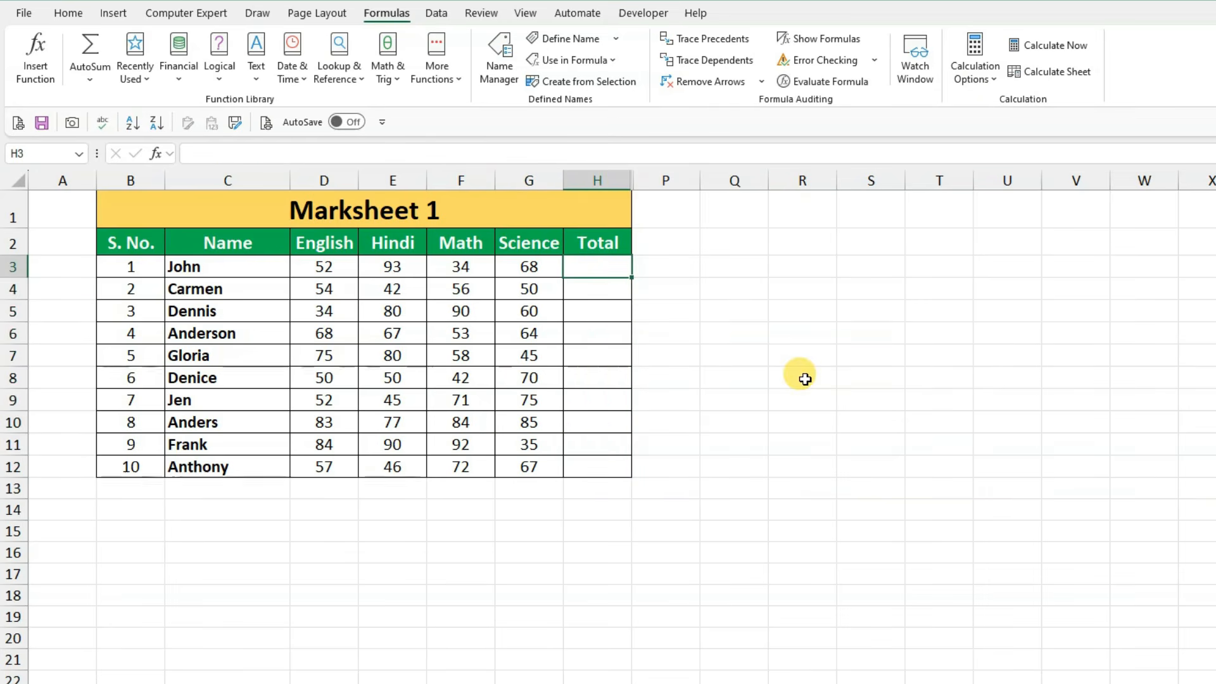
Enter =SUM(D3:G3) in H3 on Marksheet 1 and fill the formula down to H12
{"action": "type", "text": "=sum("}
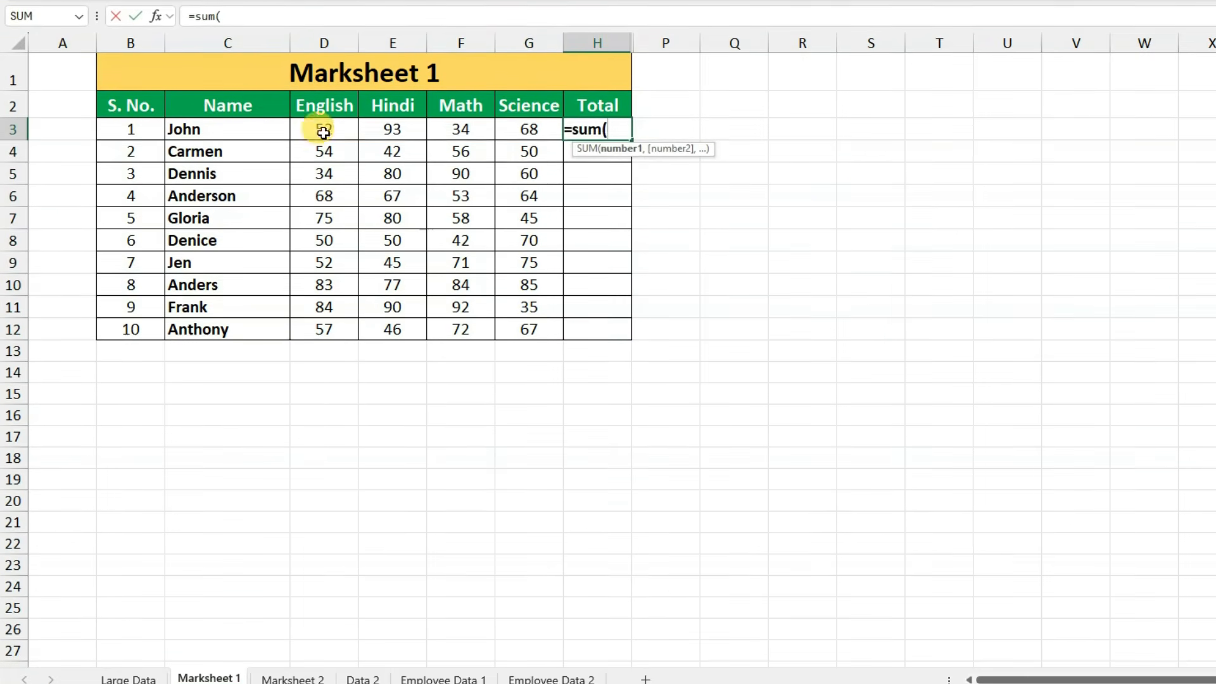
{"action": "left_click_drag", "start_coordinate": [324, 132], "coordinate": [529, 129]}
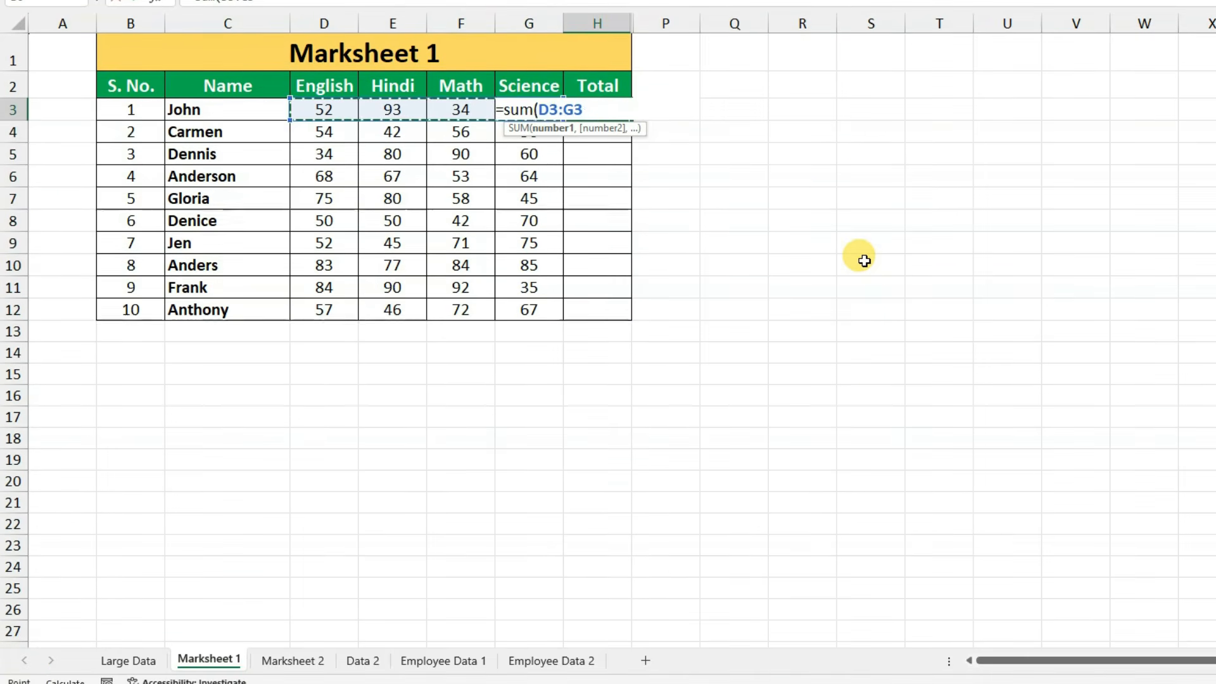
{"action": "key", "text": "Return"}
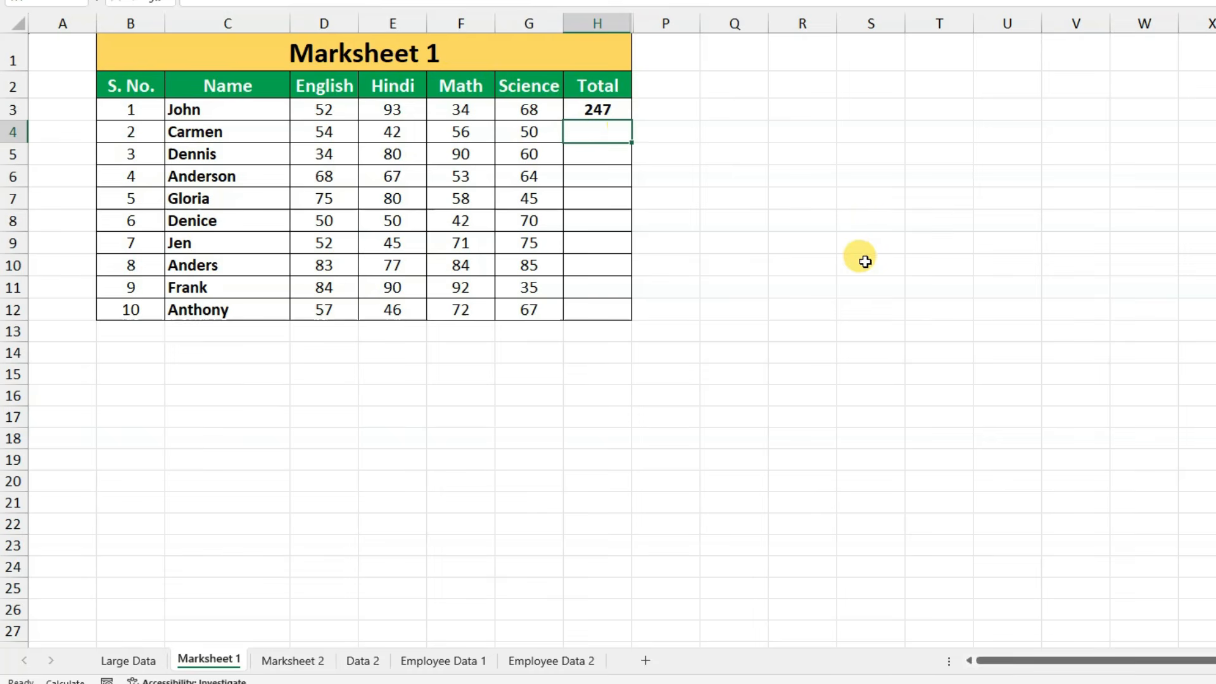
{"action": "left_click", "coordinate": [616, 112]}
{"action": "left_click_drag", "start_coordinate": [627, 122], "coordinate": [629, 317]}
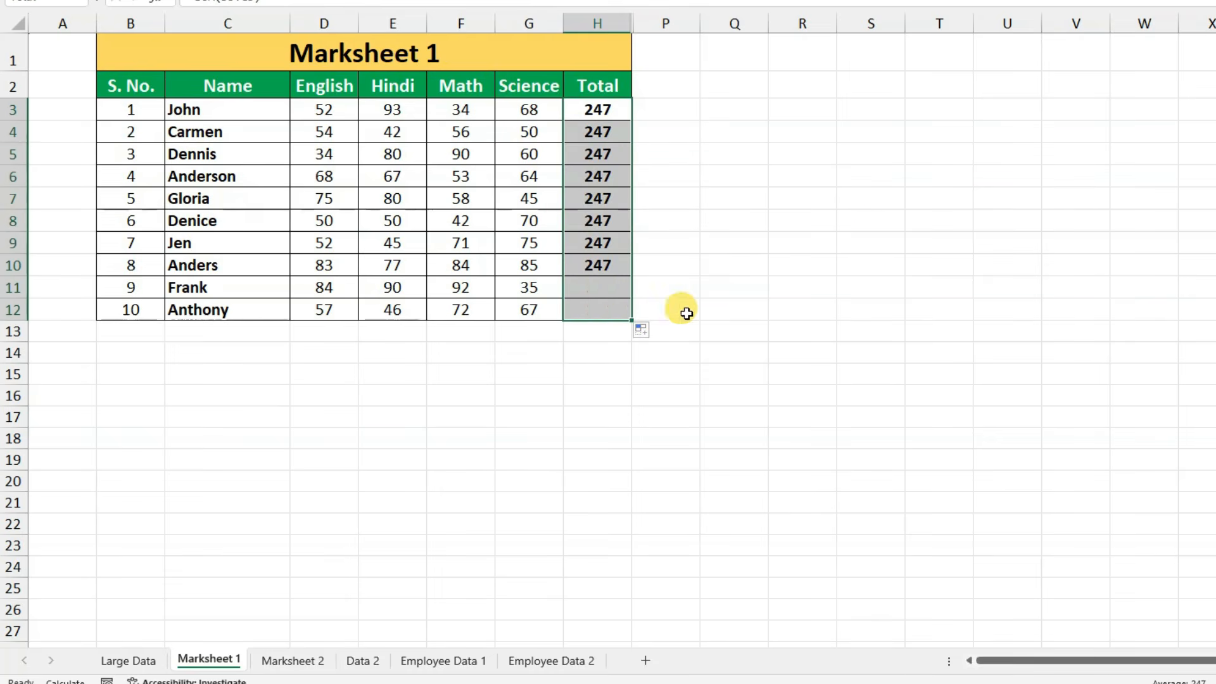
{"action": "left_click", "coordinate": [717, 305]}
On Marksheet 2, total the first student's marks in H3 with AutoSum and fill the formula down to H12
{"action": "left_click", "coordinate": [271, 657]}
{"action": "left_click_drag", "start_coordinate": [597, 109], "coordinate": [592, 302]}
{"action": "left_click", "coordinate": [619, 111]}
{"action": "key", "text": "alt+equal"}
{"action": "key", "text": "Return"}
{"action": "left_click", "coordinate": [613, 111]}
{"action": "left_click_drag", "start_coordinate": [631, 120], "coordinate": [626, 315]}
{"action": "left_click", "coordinate": [732, 415]}
Recalculate the whole workbook with Calculate Now from Marksheet 1, comparing the totals on both marksheets
{"action": "left_click", "coordinate": [204, 660]}
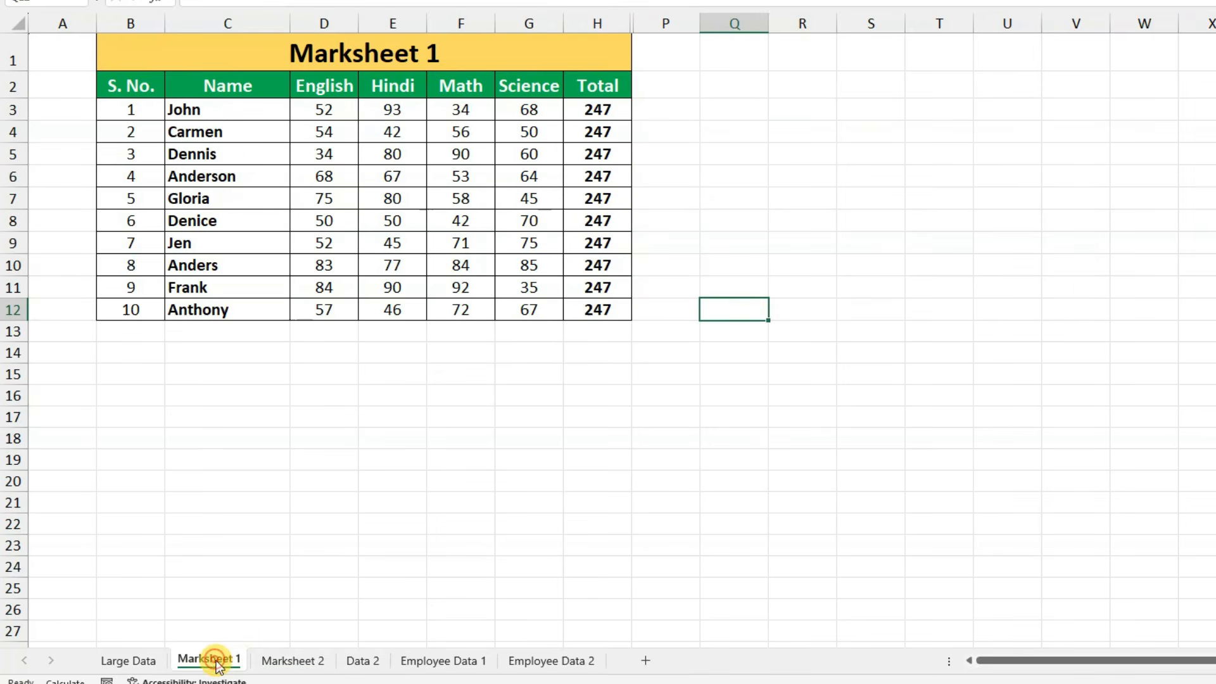
{"action": "left_click", "coordinate": [286, 662]}
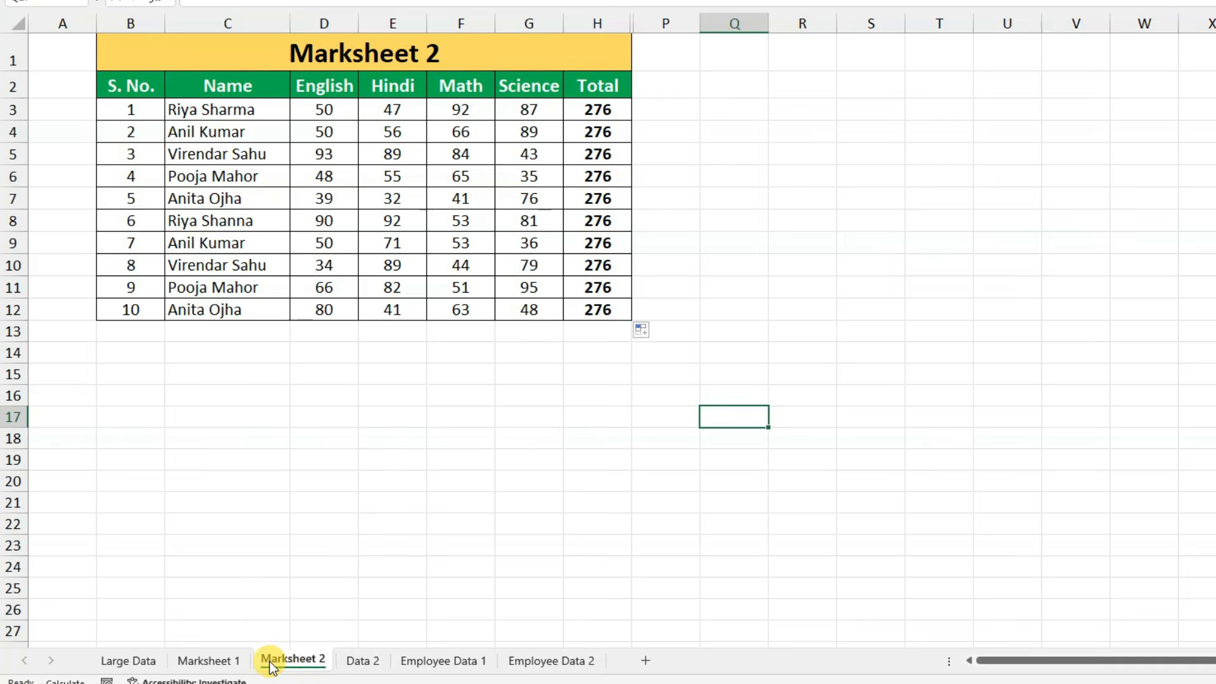
{"action": "left_click", "coordinate": [230, 661]}
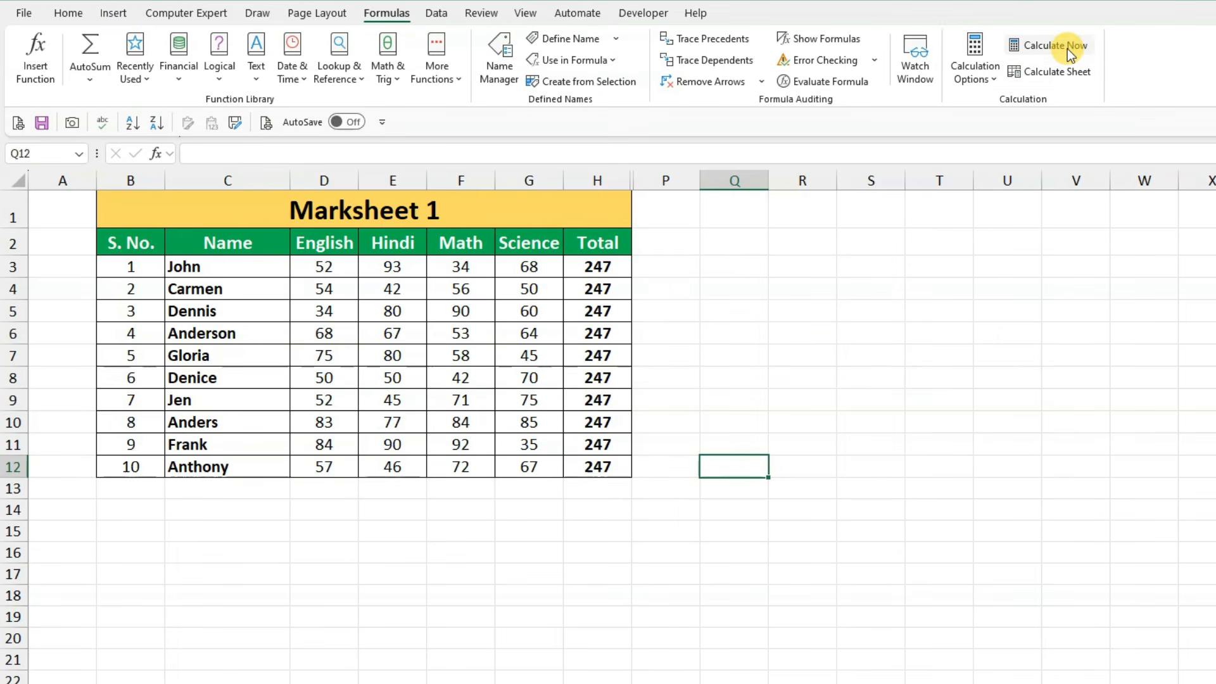
{"action": "left_click", "coordinate": [1068, 50]}
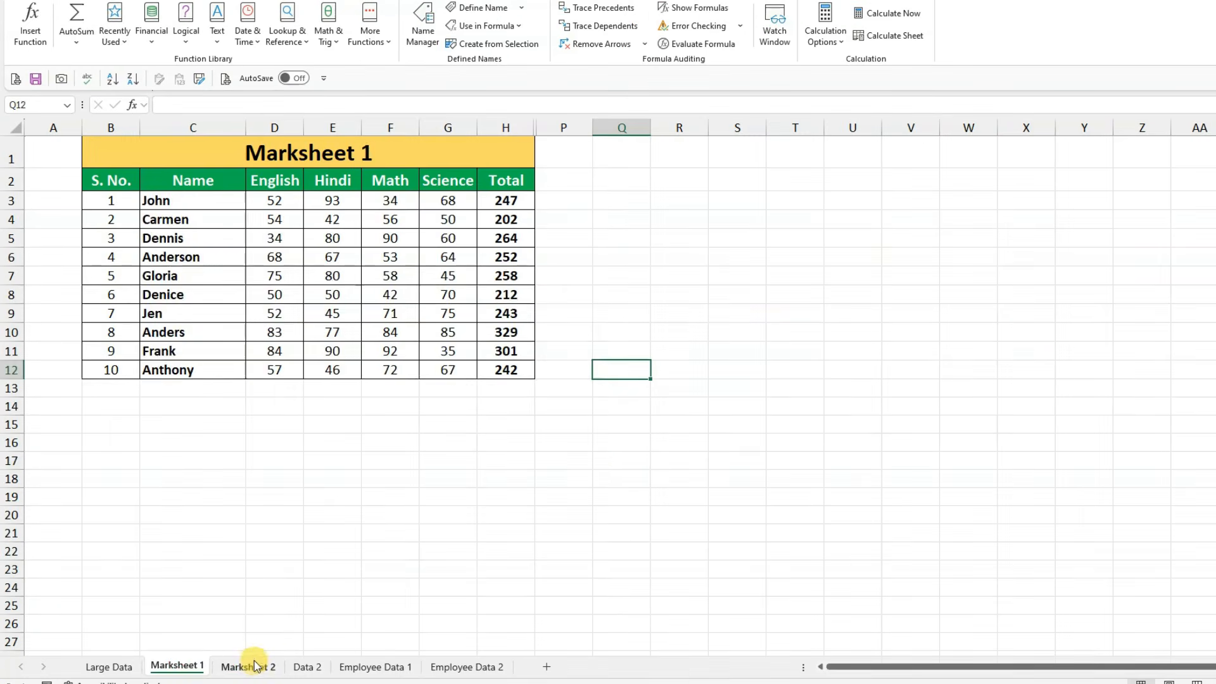
{"action": "left_click", "coordinate": [253, 665]}
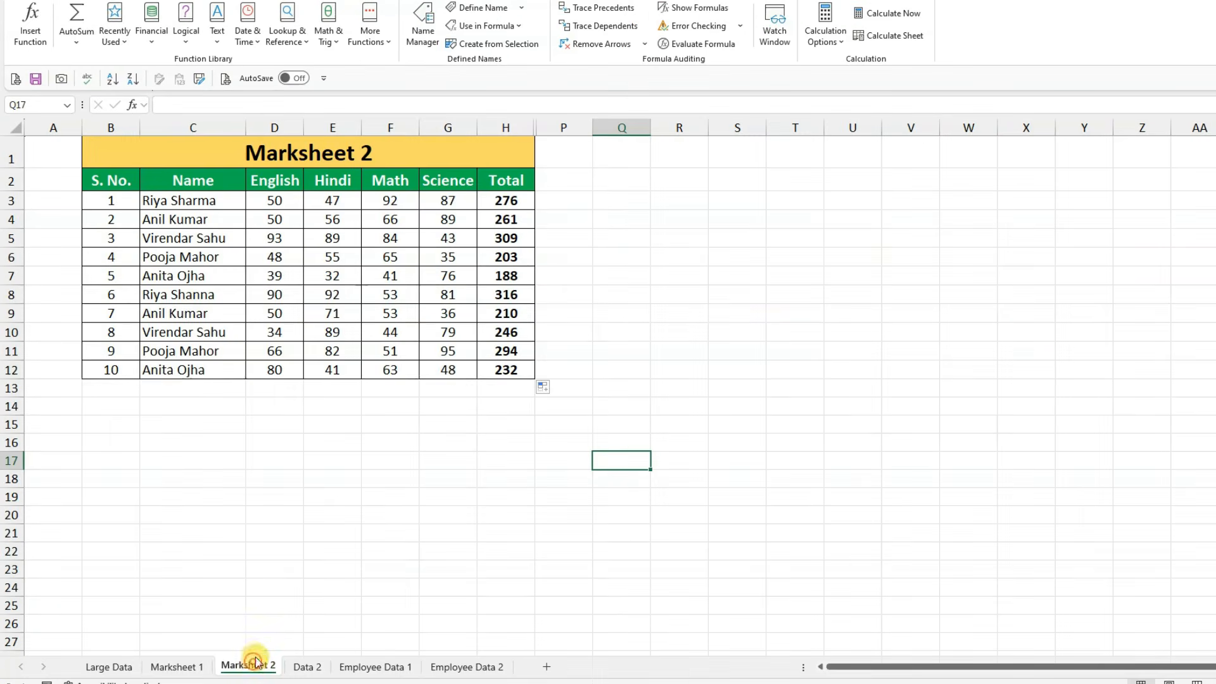
{"action": "left_click", "coordinate": [178, 666]}
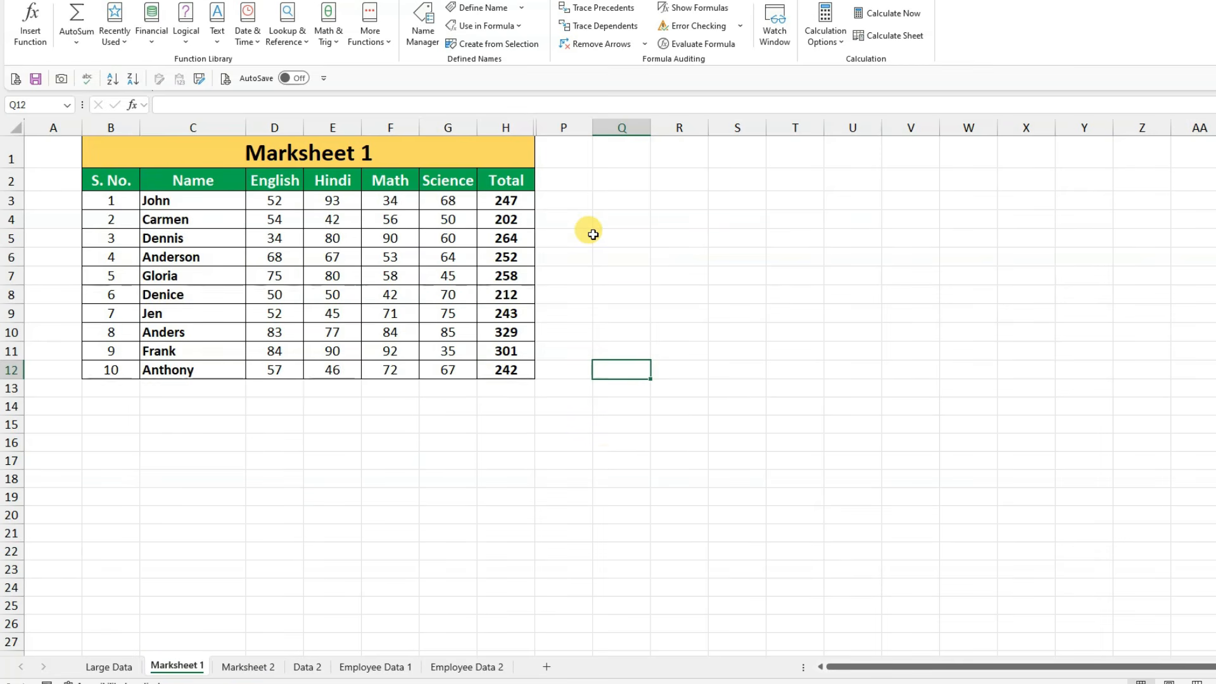
Recalculate only Marksheet 2 with Calculate Sheet and return to Marksheet 1 to compare its totals
{"action": "key", "text": "ctrl+Page_Down"}
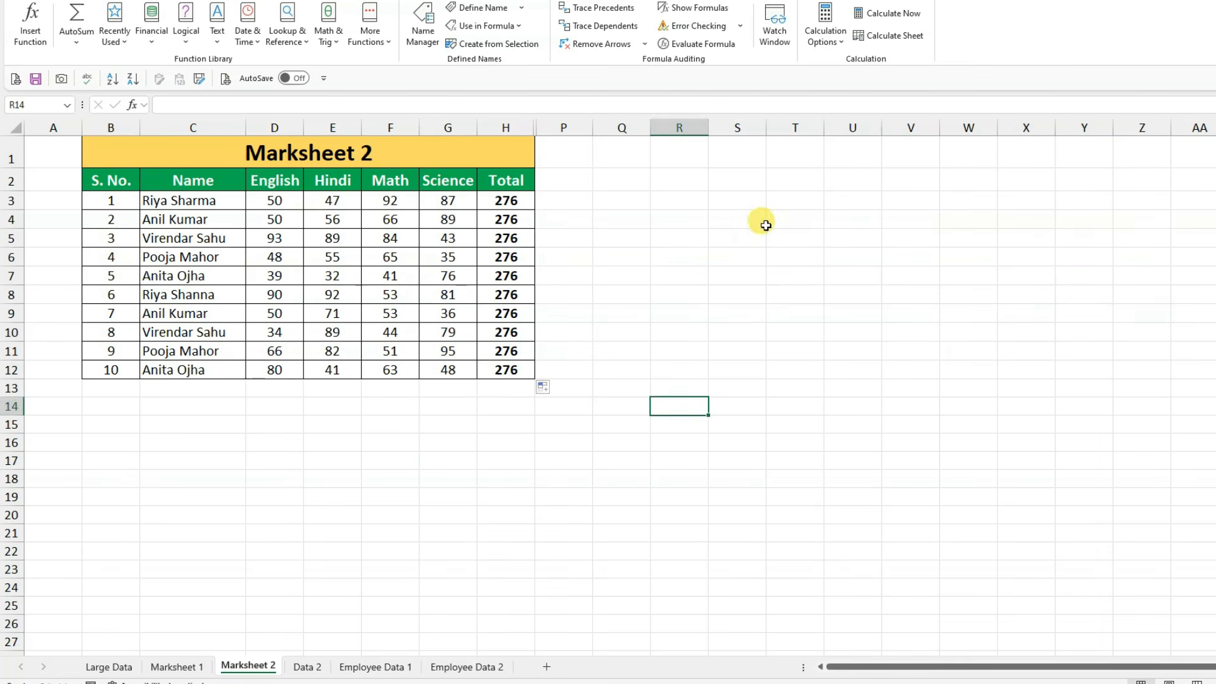
{"action": "left_click", "coordinate": [907, 35]}
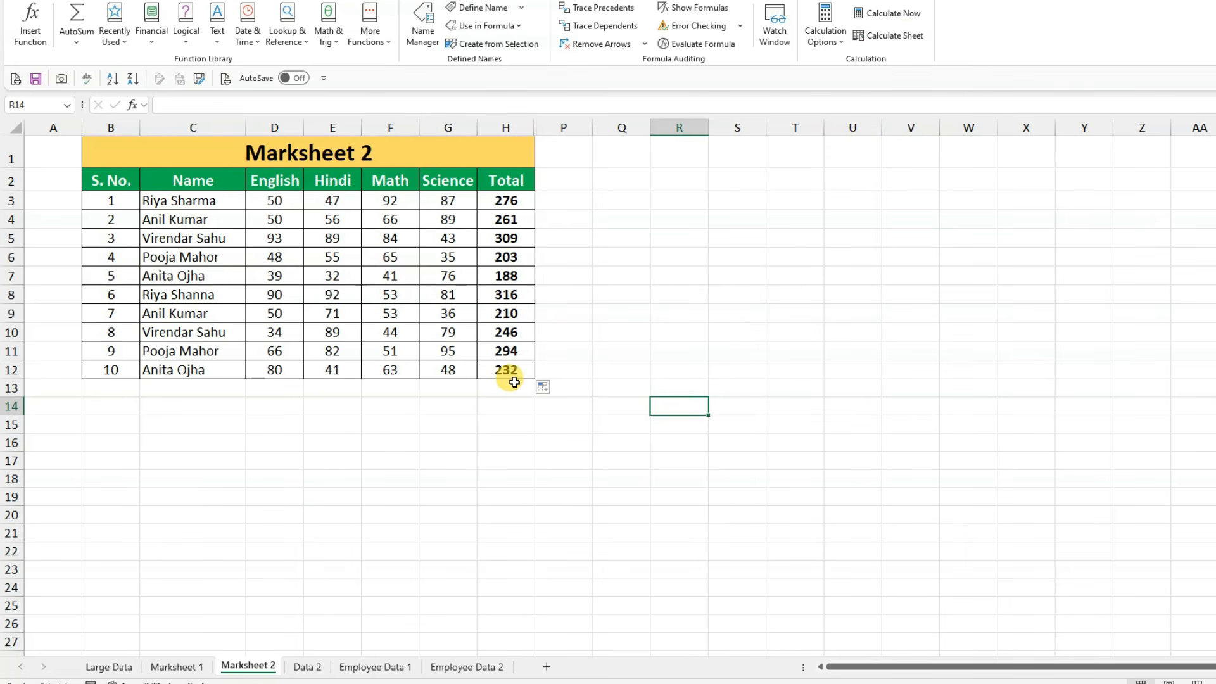
{"action": "left_click", "coordinate": [176, 666]}
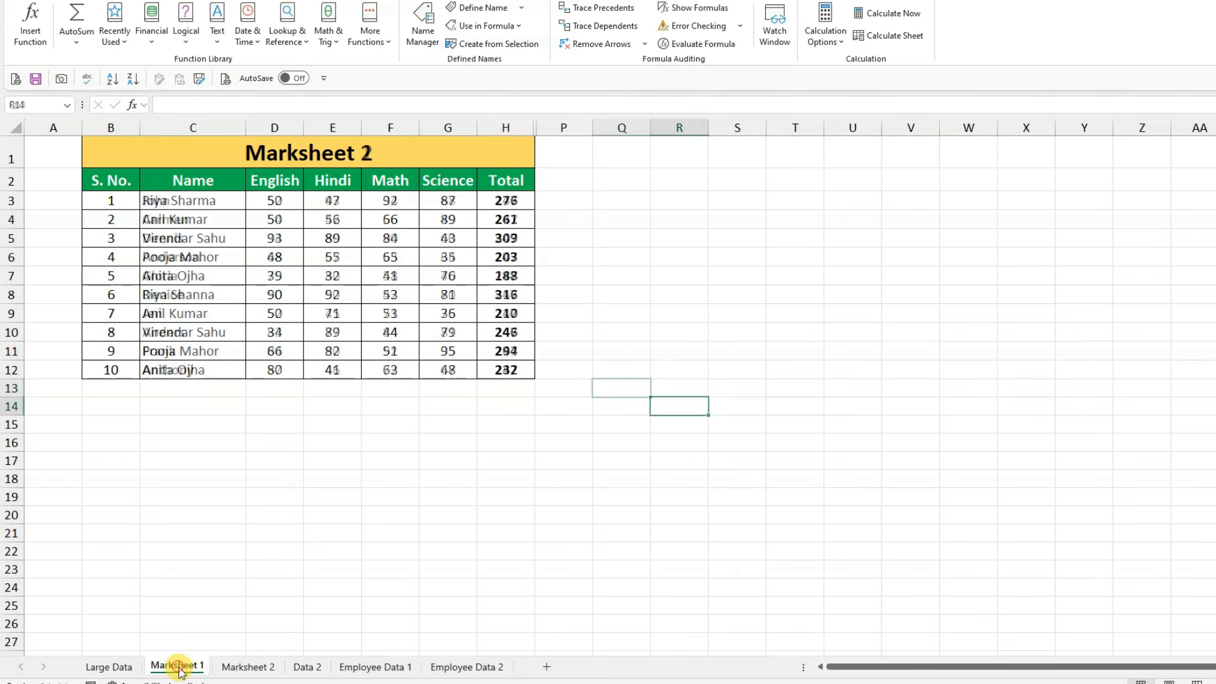